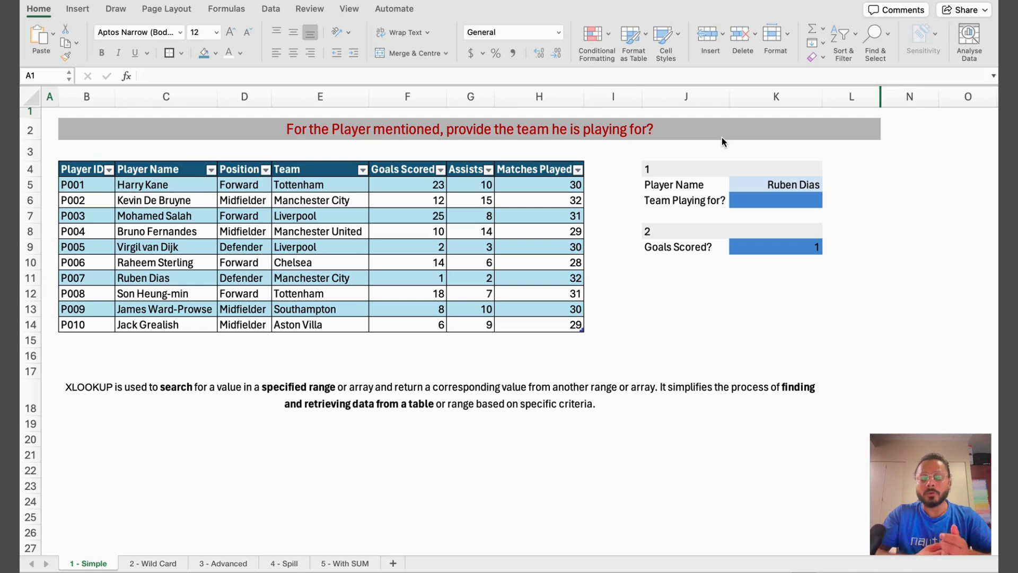
Step: Examine the XLOOKUP description, the player table with its Player Name column, and the lookup player in K5
click(79, 389)
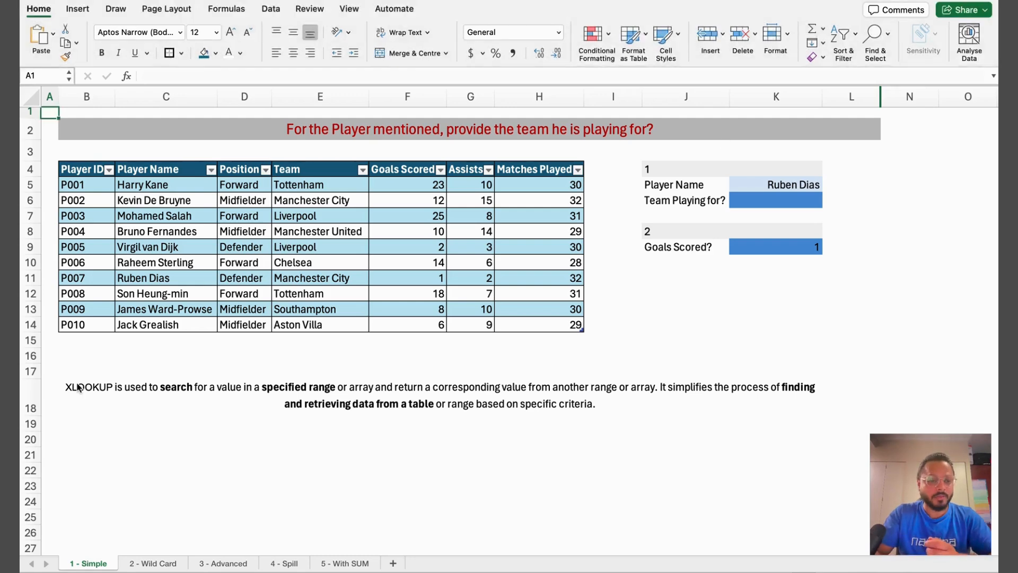
click(84, 388)
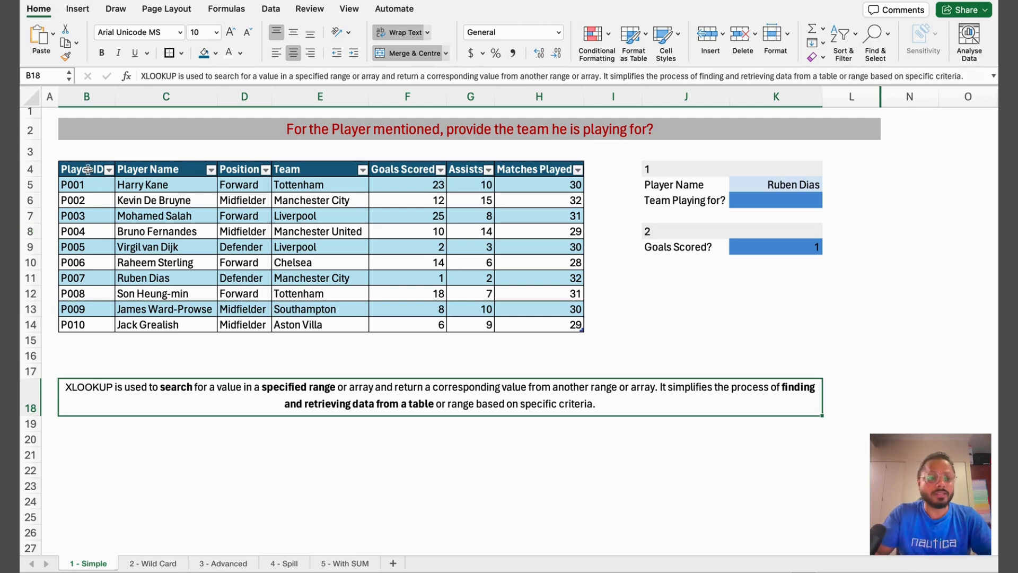
drag(86, 169, 566, 337)
click(565, 320)
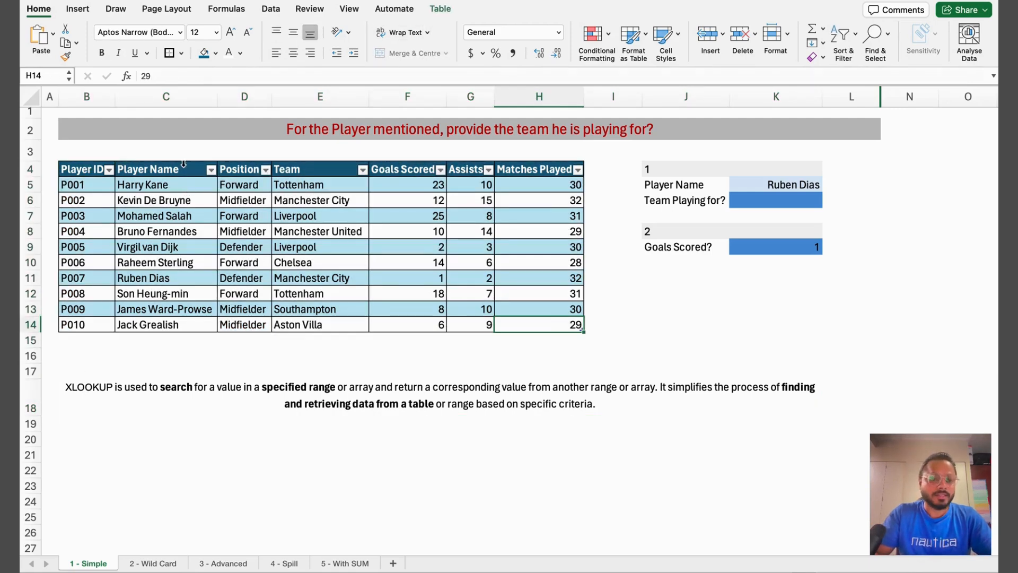
click(166, 97)
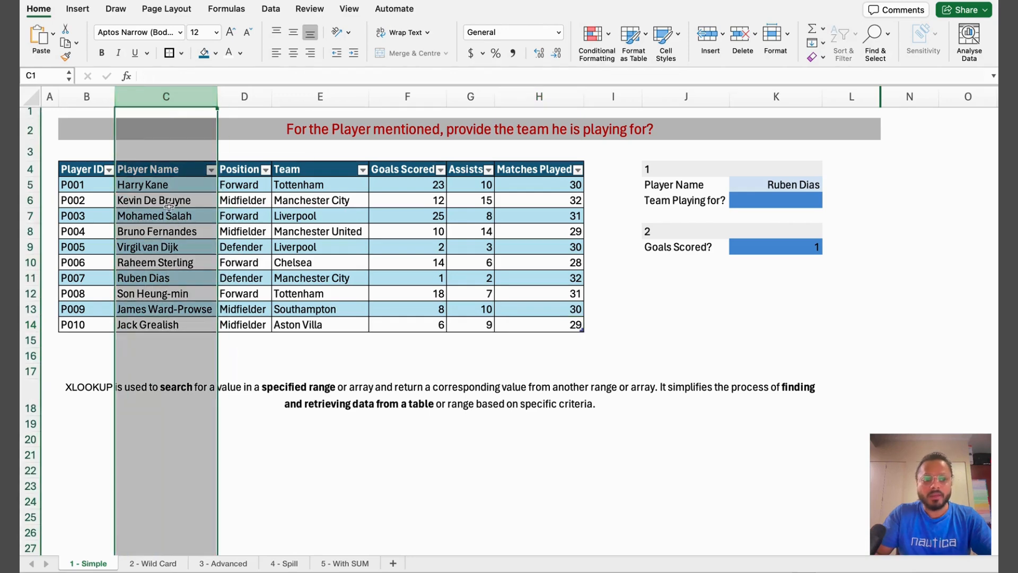
click(165, 215)
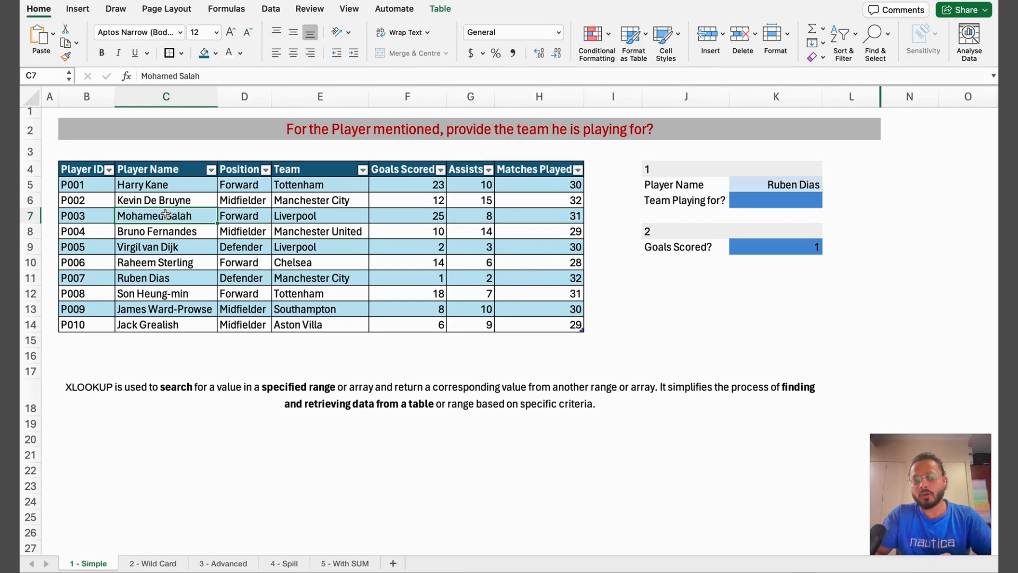
click(165, 245)
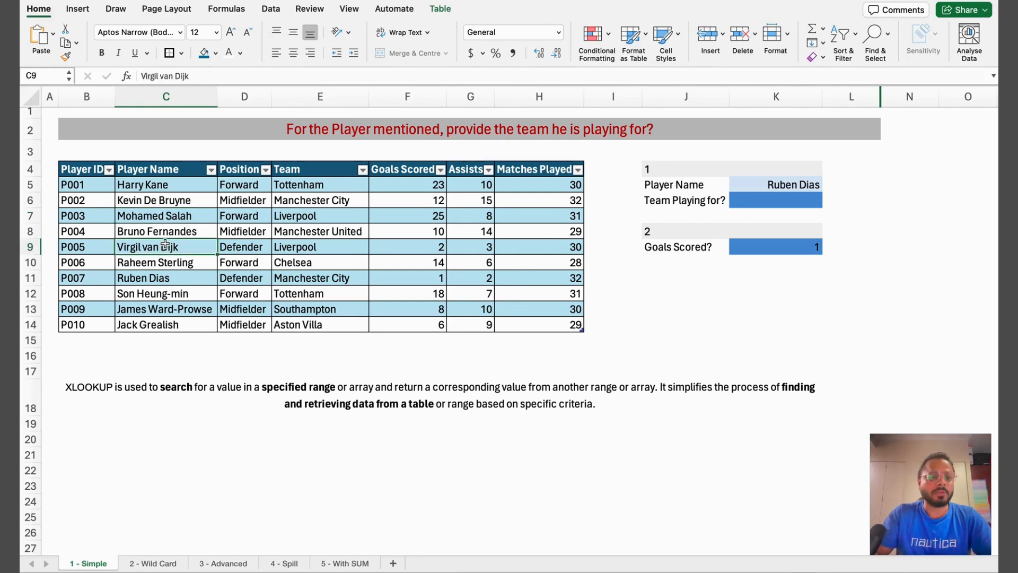
click(162, 232)
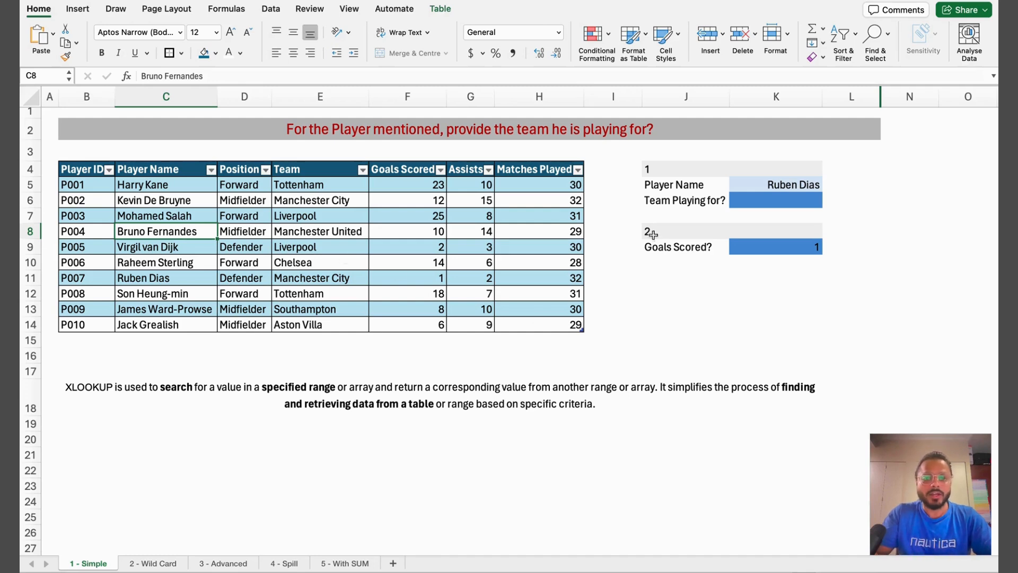
click(778, 182)
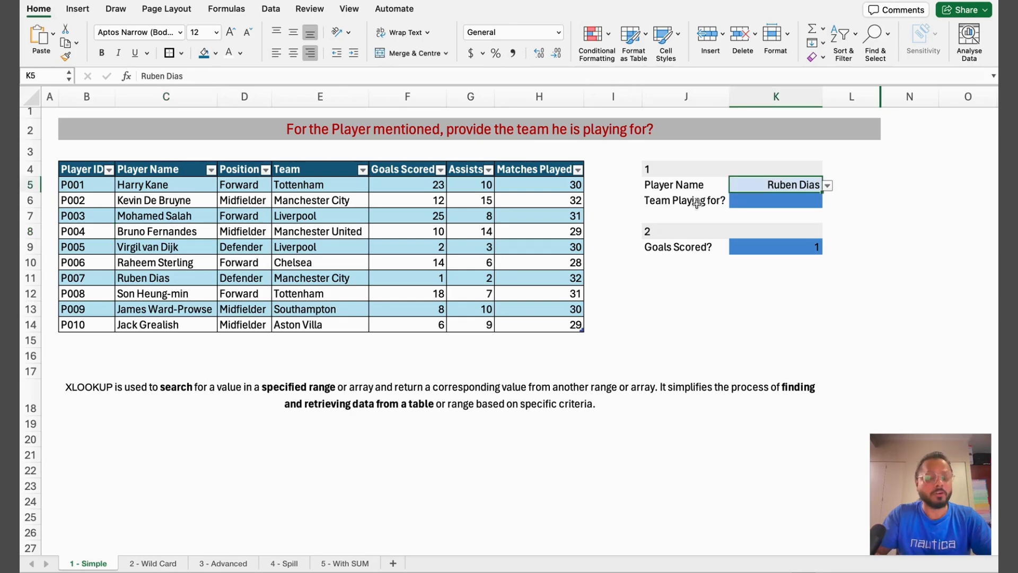
Step: Enter an XLOOKUP formula in K6 that finds K5 in the table's Player Name column and returns the Team column
click(771, 201)
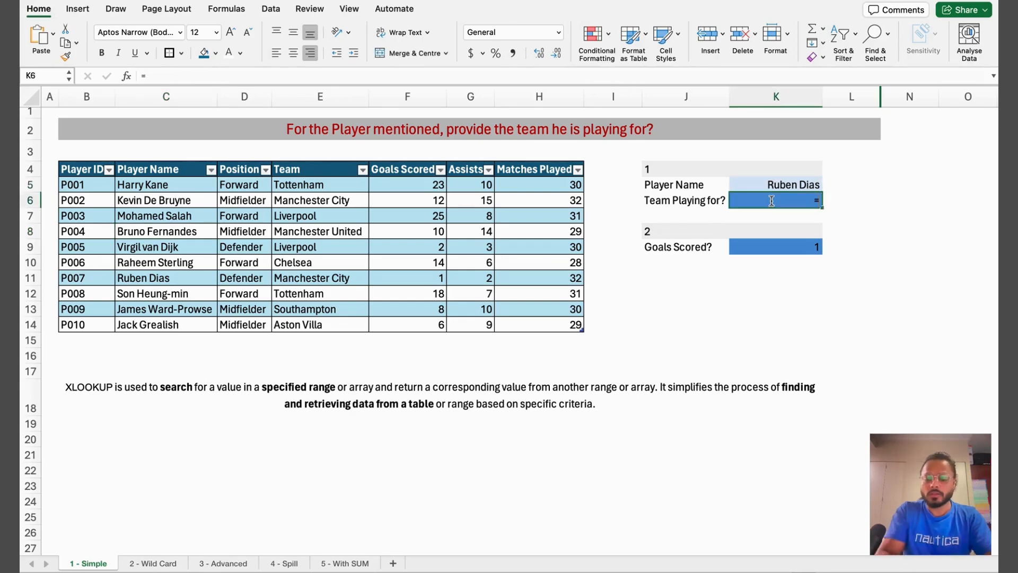
text(=XLOOKUP()
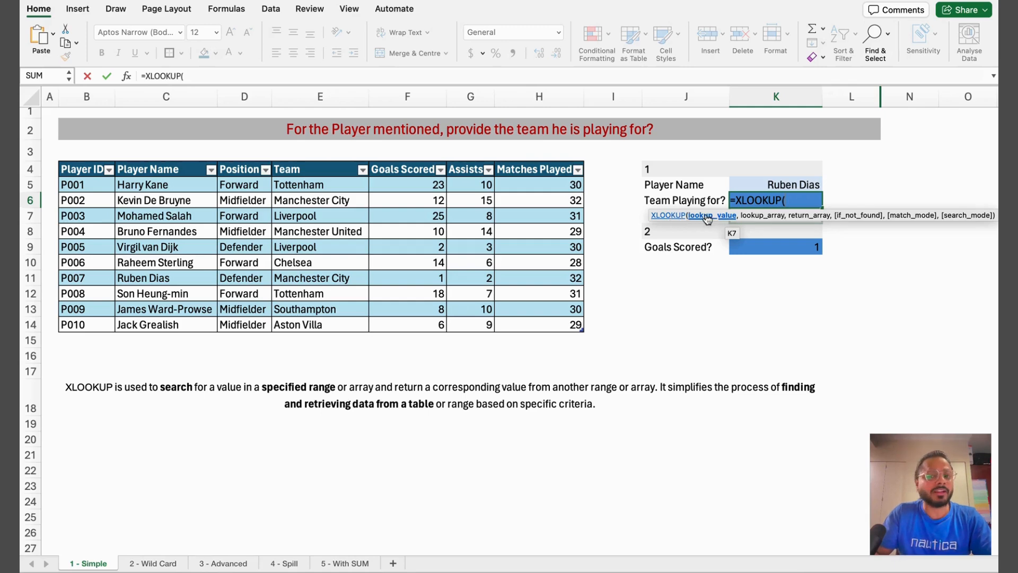
click(757, 183)
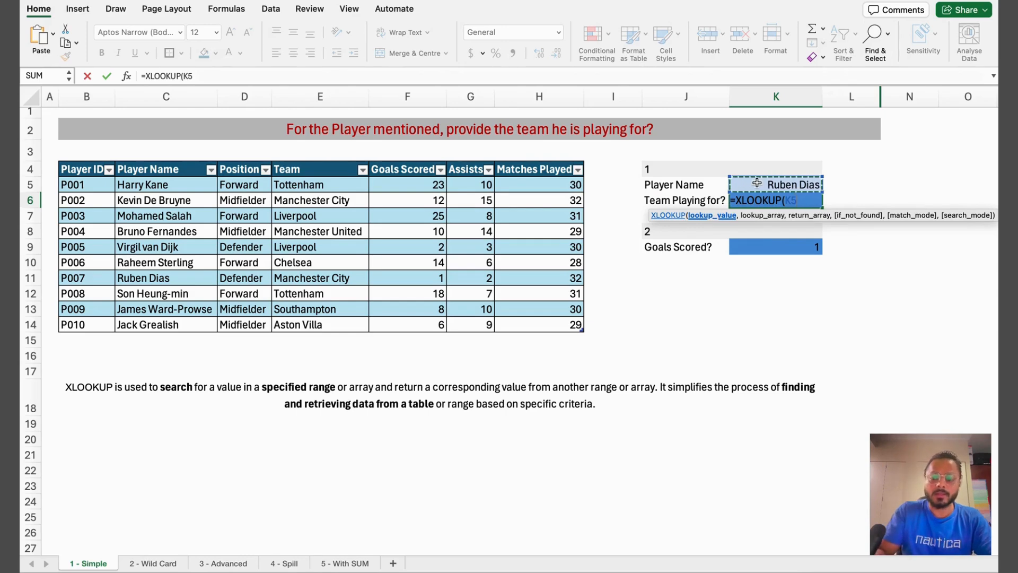
text(,)
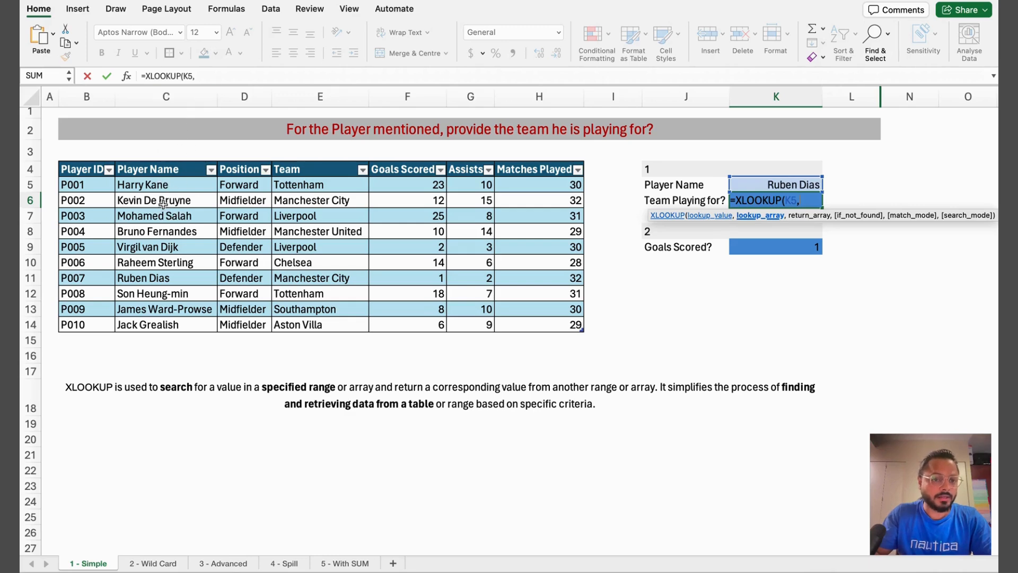
drag(170, 187, 171, 323)
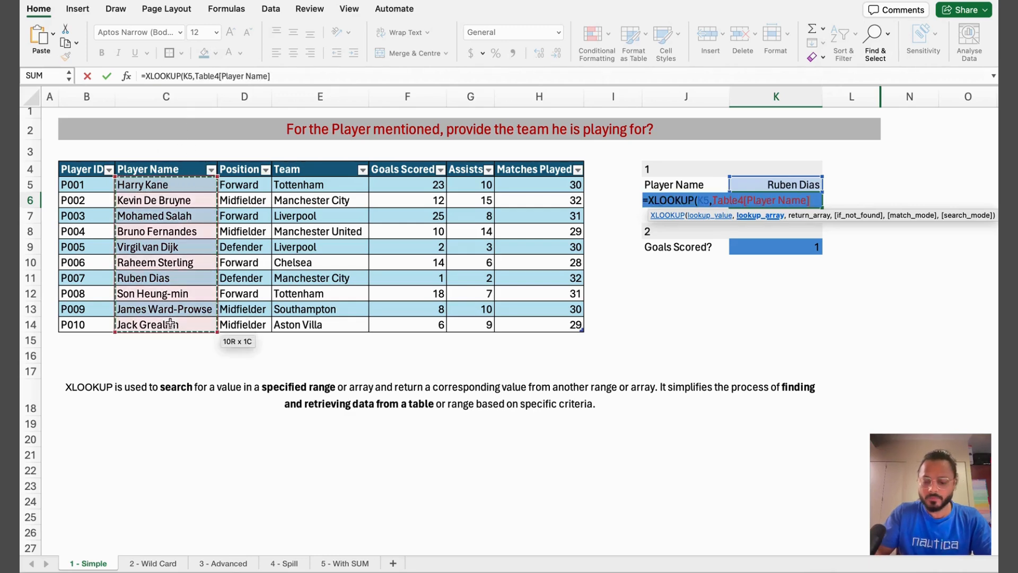
text(,)
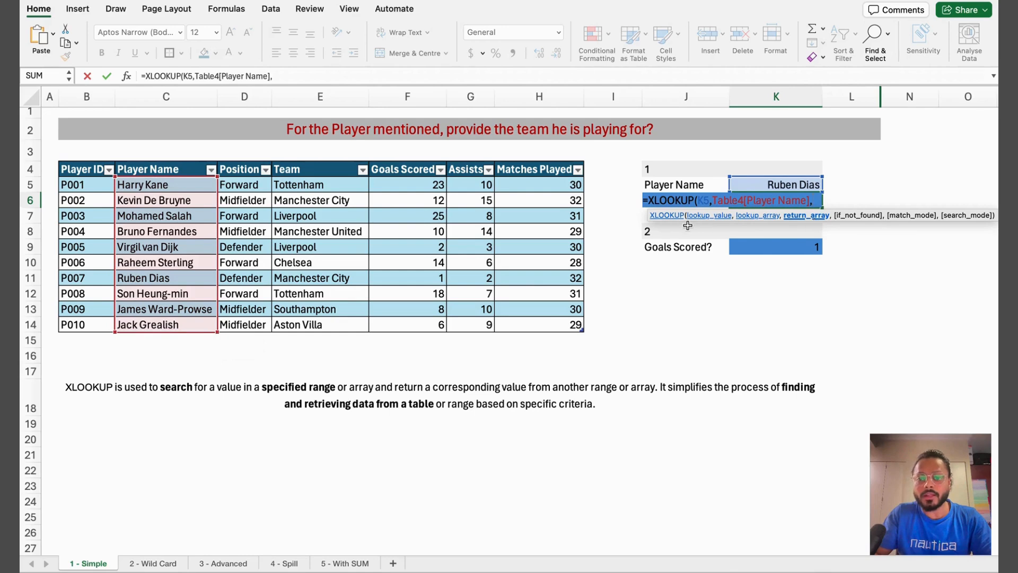
click(530, 211)
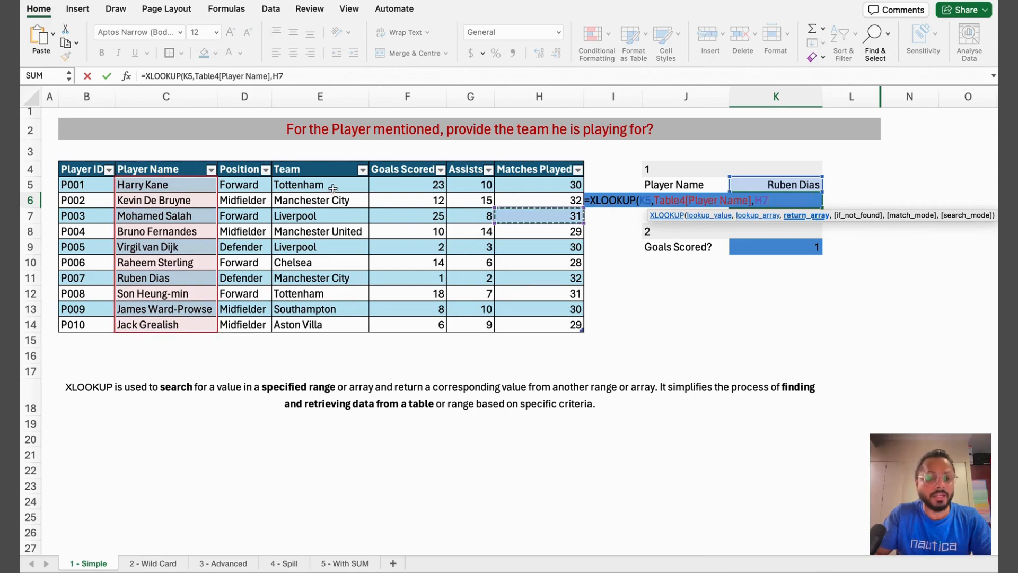
drag(333, 187, 337, 318)
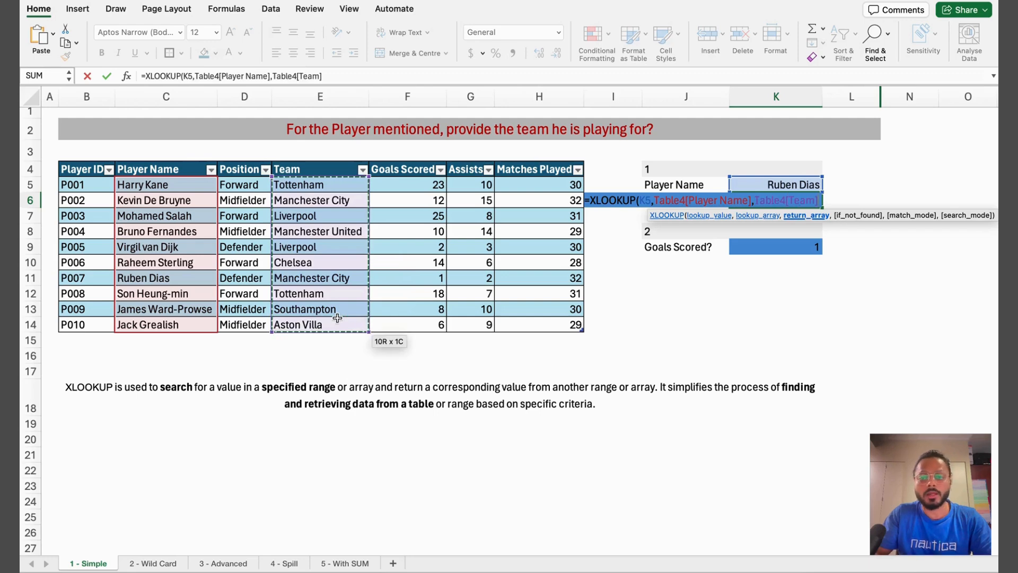
text())
key(Return)
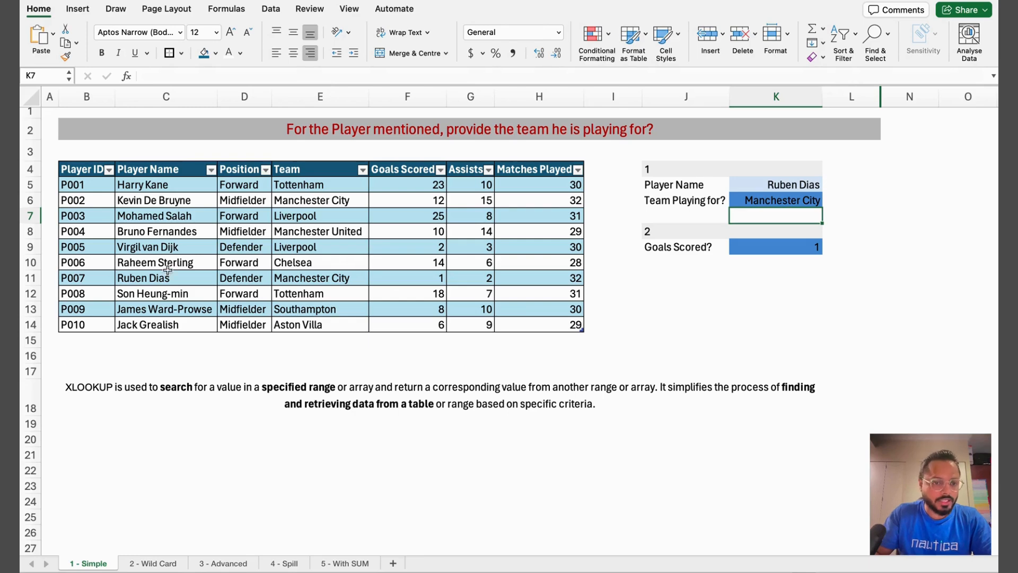
Step: Check Ruben Dias's team in the table and change the Player Name in K5 to Kevin De Bruyne
drag(165, 277, 301, 272)
click(334, 273)
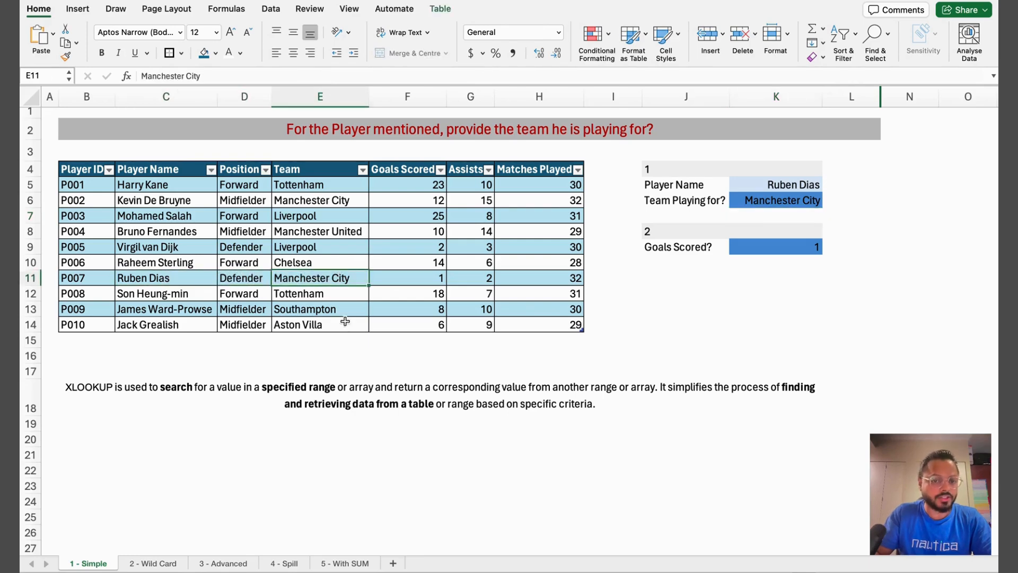
click(809, 182)
click(828, 185)
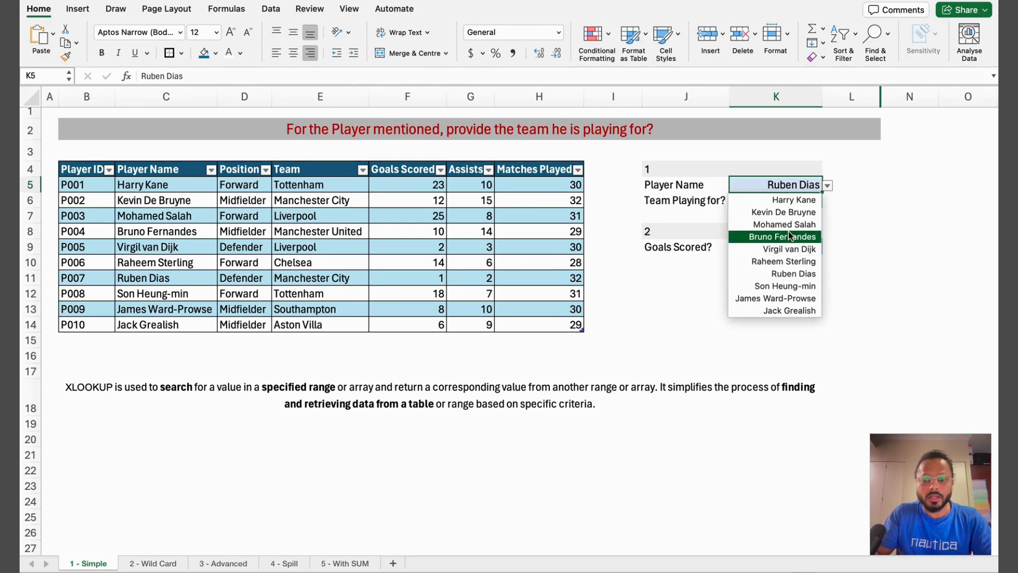
click(798, 212)
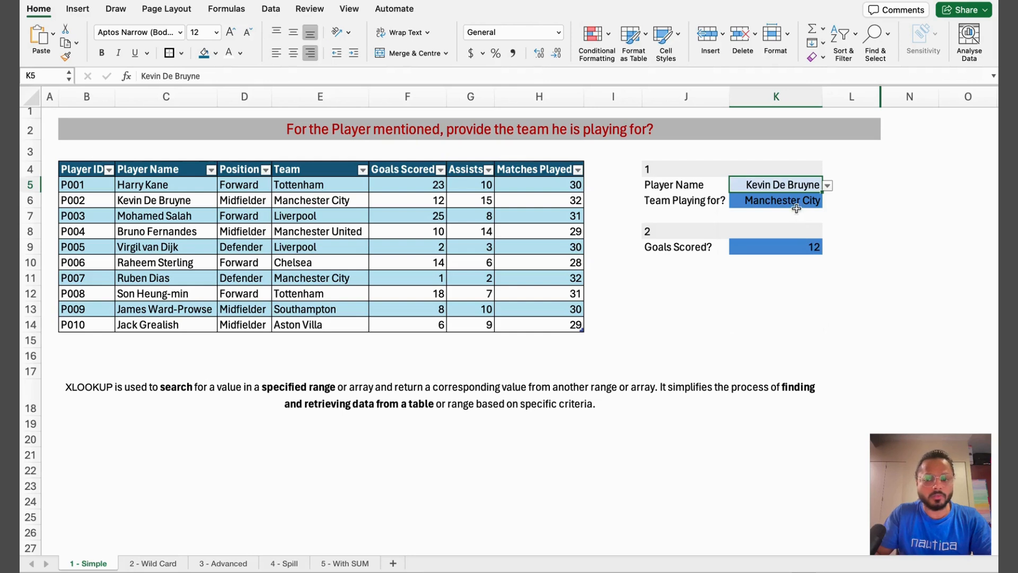
click(799, 216)
Step: Set the Player Name in K5 to Harry Kane and check his team in the table
click(819, 184)
click(826, 185)
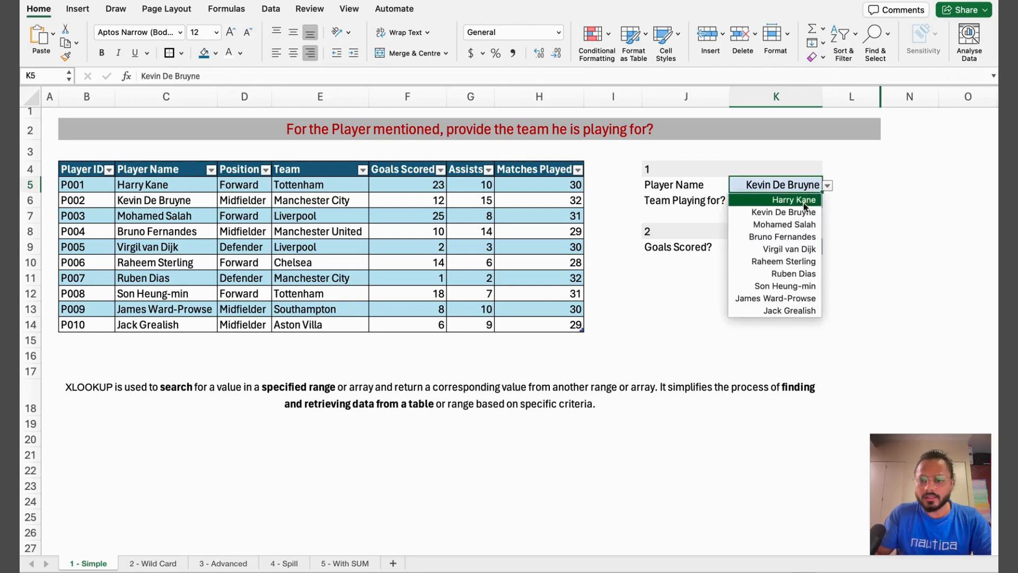
click(803, 201)
click(797, 202)
click(314, 189)
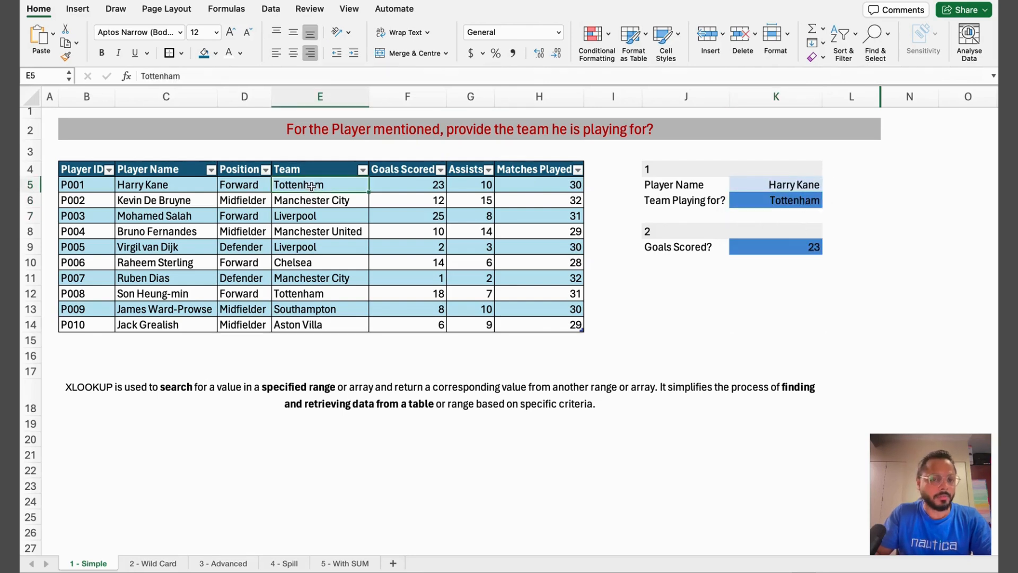
Step: Replace the lookup array with C:C and the return array with E:E in the XLOOKUP formula in K6
click(777, 202)
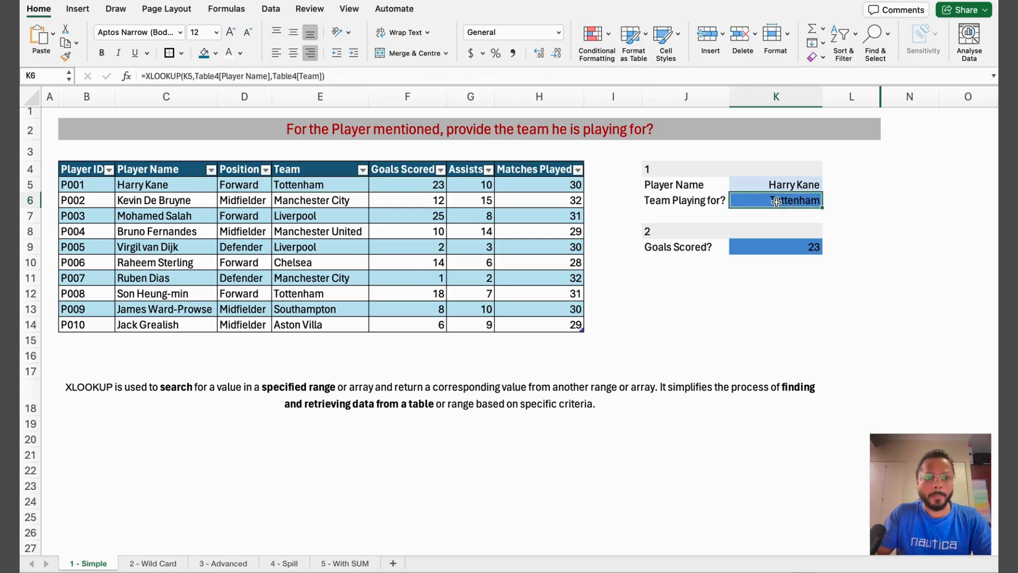
double_click(201, 77)
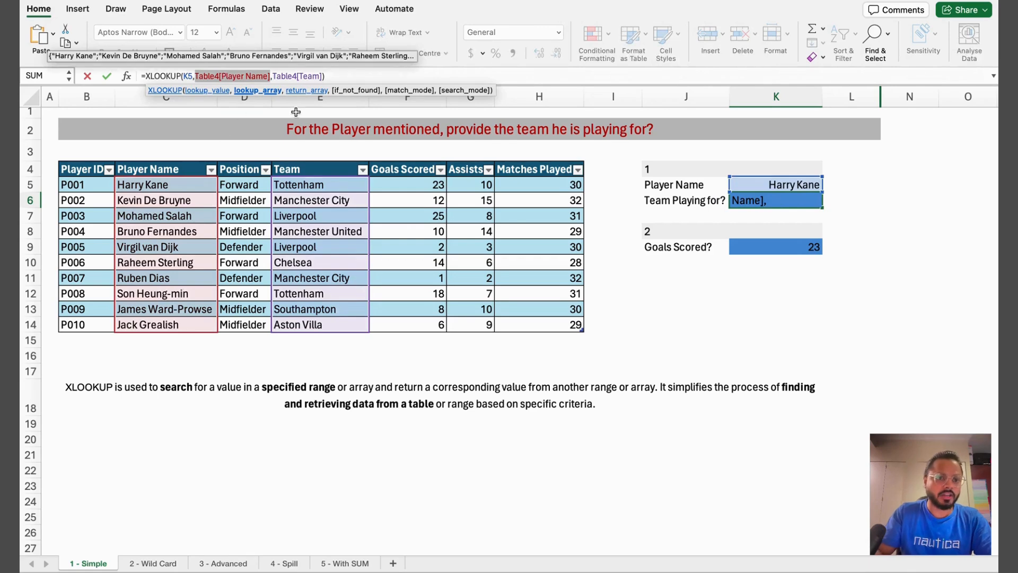
text(C:C)
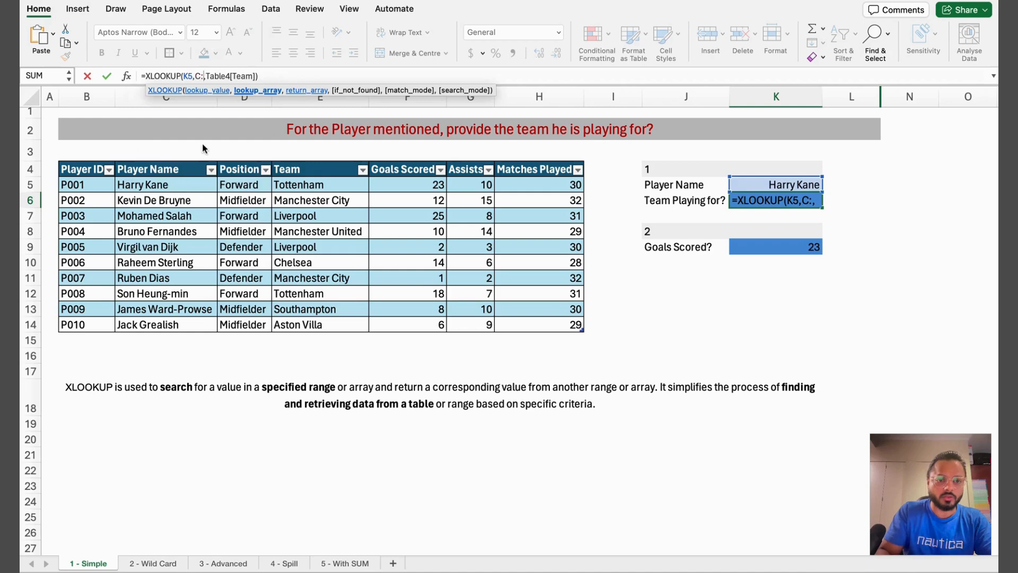
double_click(225, 76)
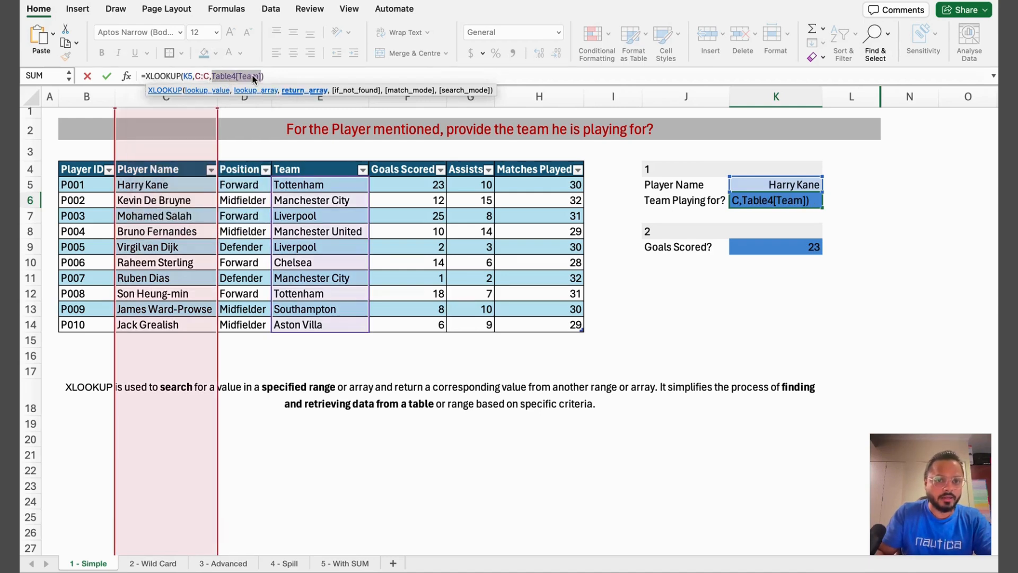
text(E:E)
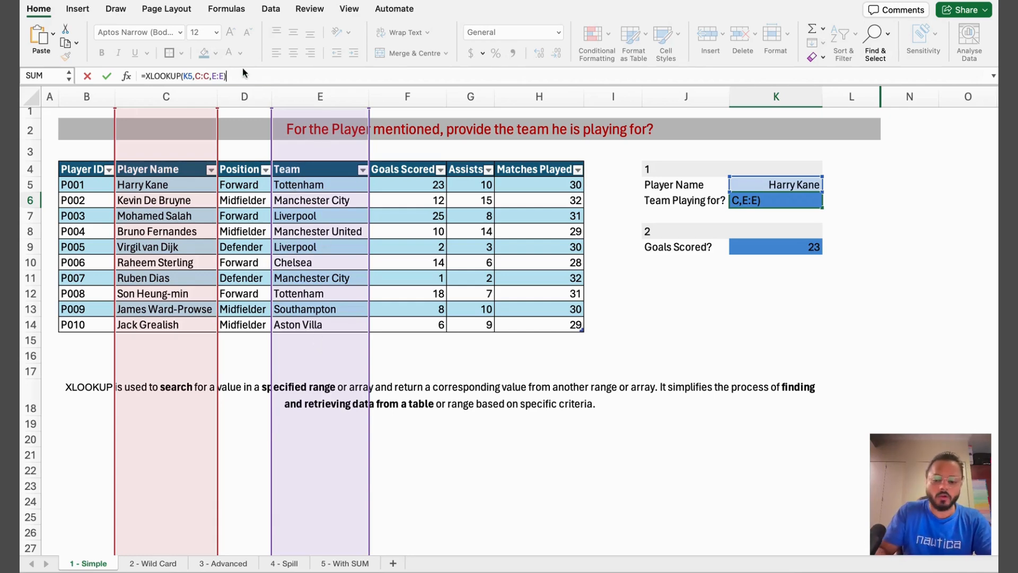
key(Return)
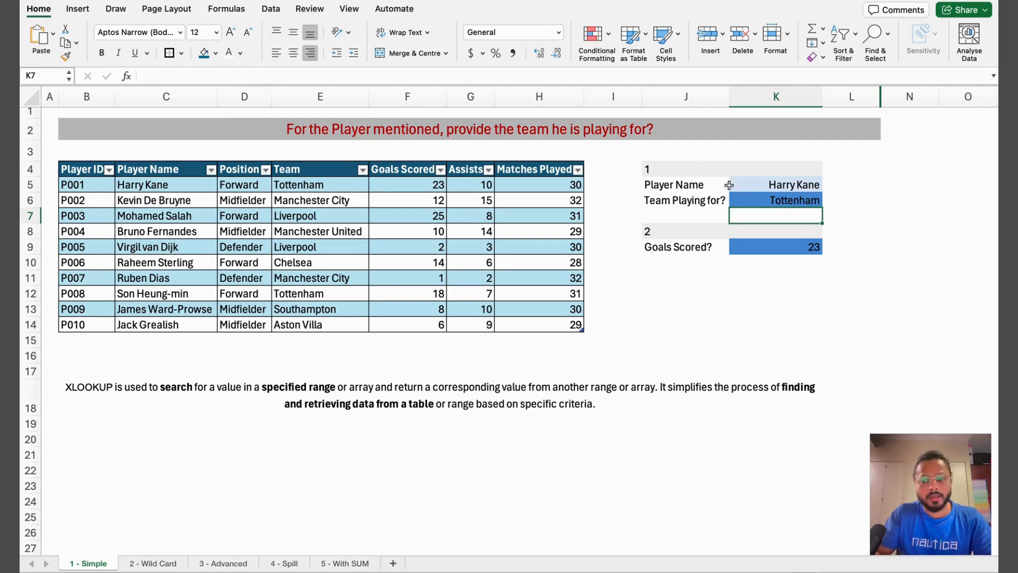
click(772, 197)
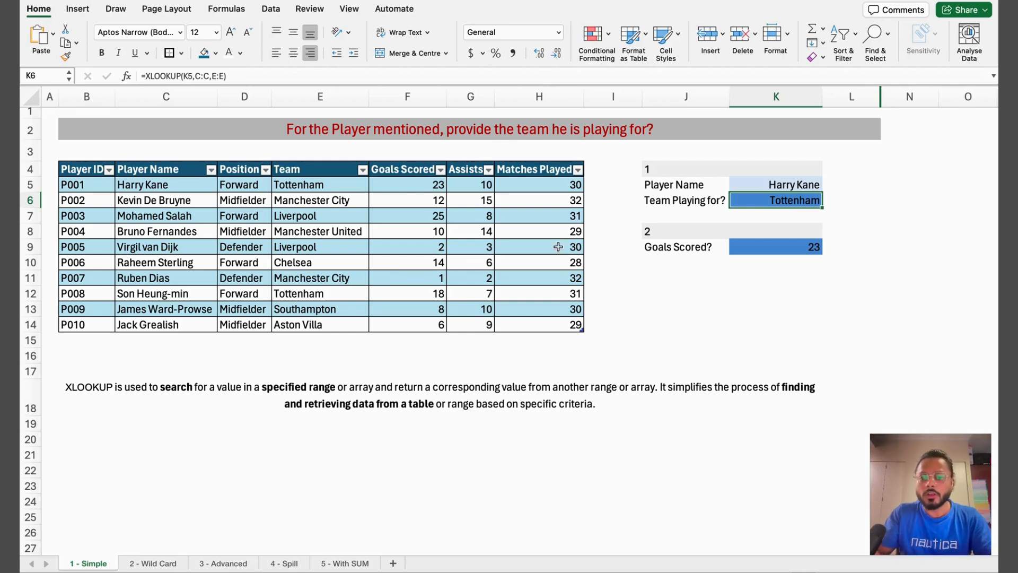
Step: Enter an XLOOKUP formula in K9 that finds K5 in C:C and returns the Goals Scored column F:F
click(766, 183)
click(684, 247)
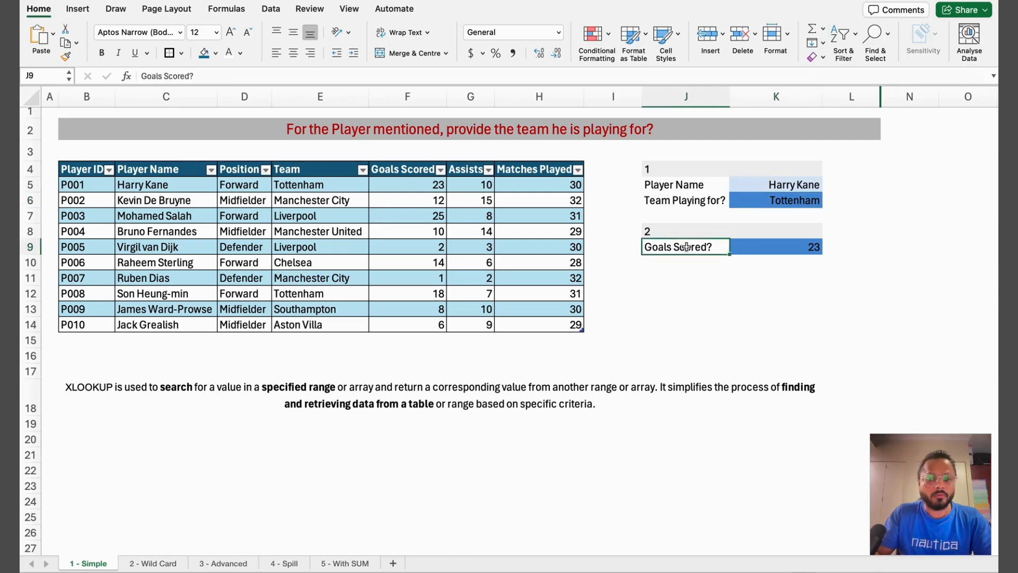
click(754, 252)
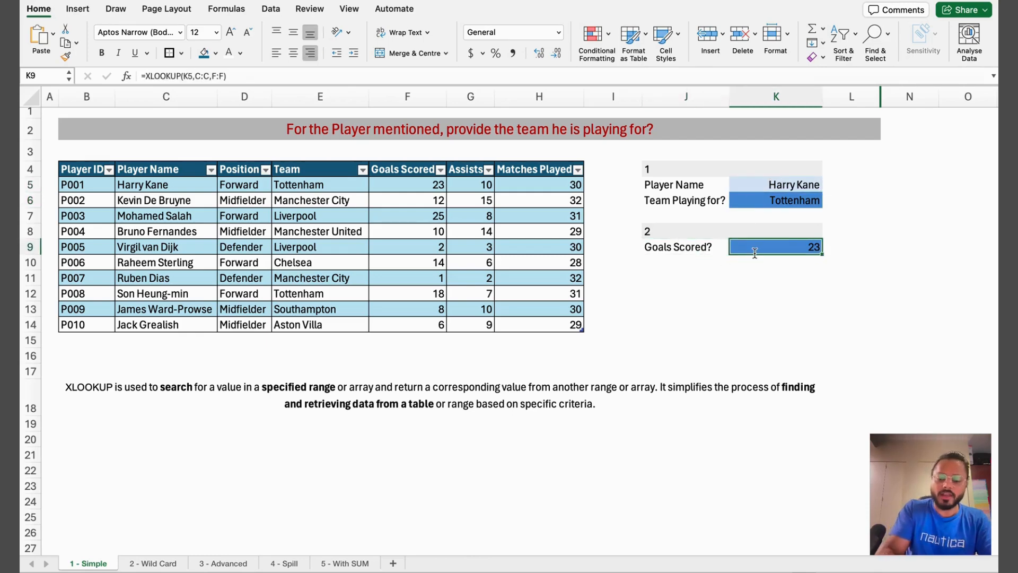
text(=XLOOKUP()
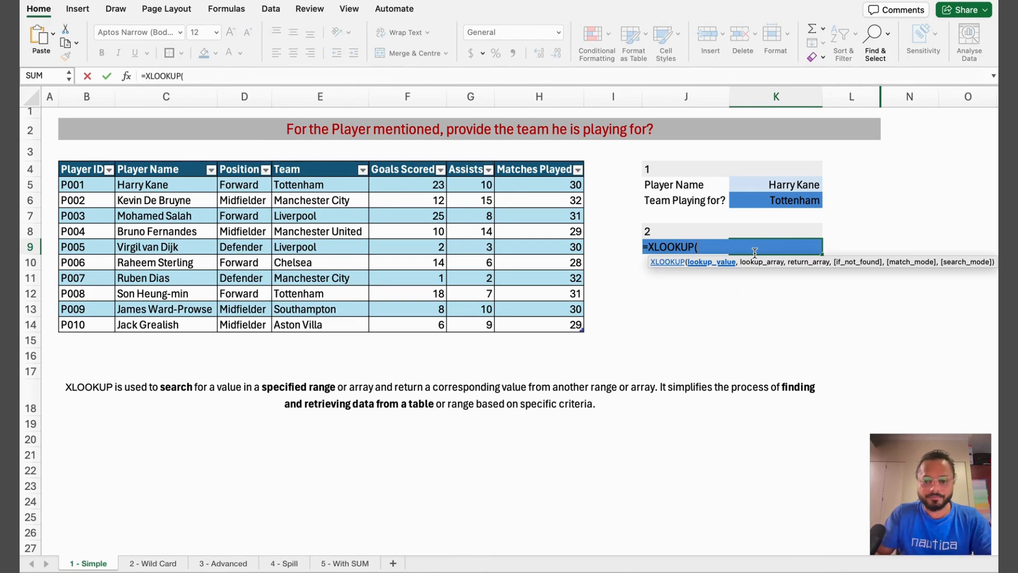
key(BackSpace)
key(BackSpace)
key(BackSpace)
key(BackSpace)
key(BackSpace)
key(BackSpace)
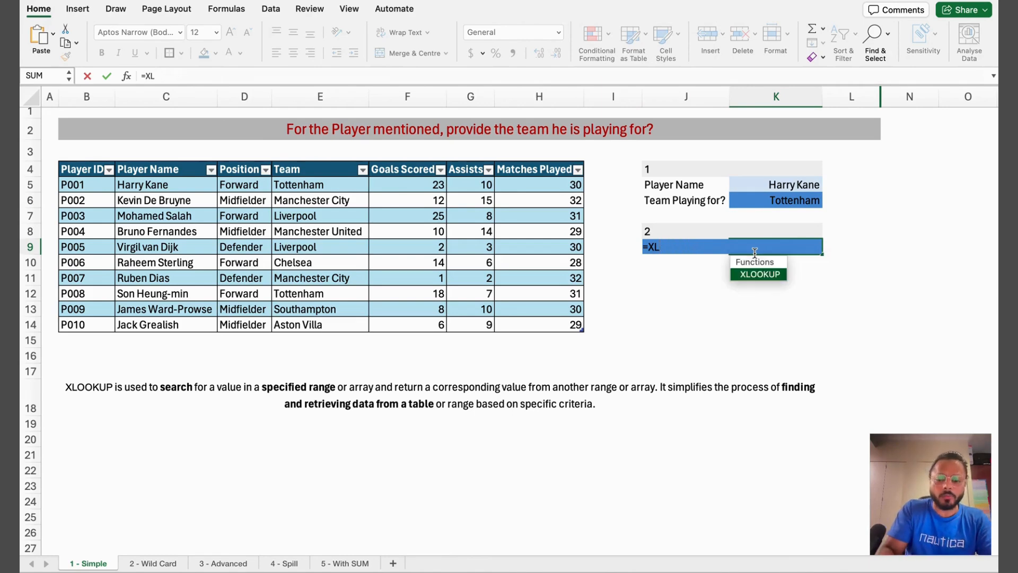
text(oo)
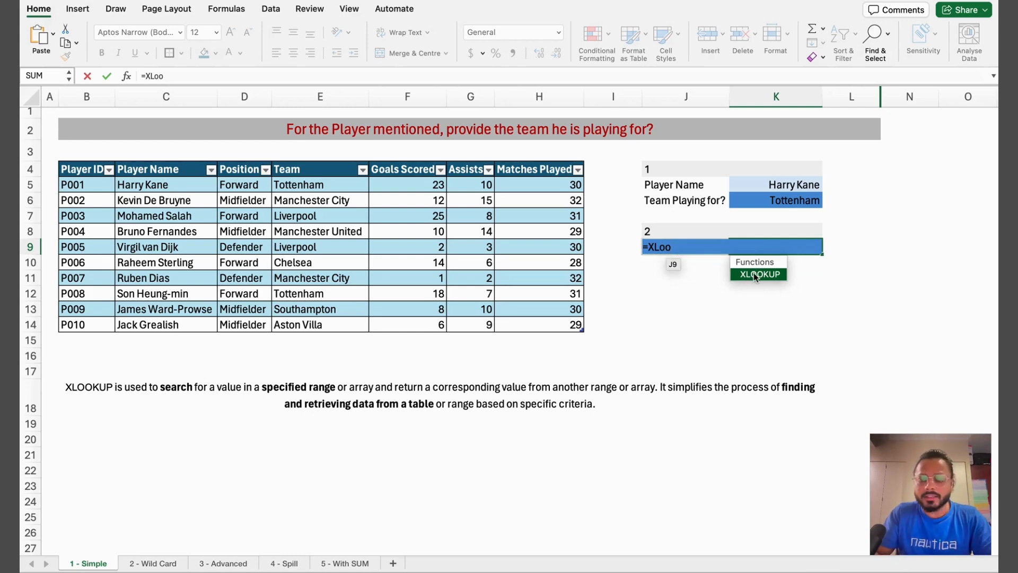
double_click(755, 274)
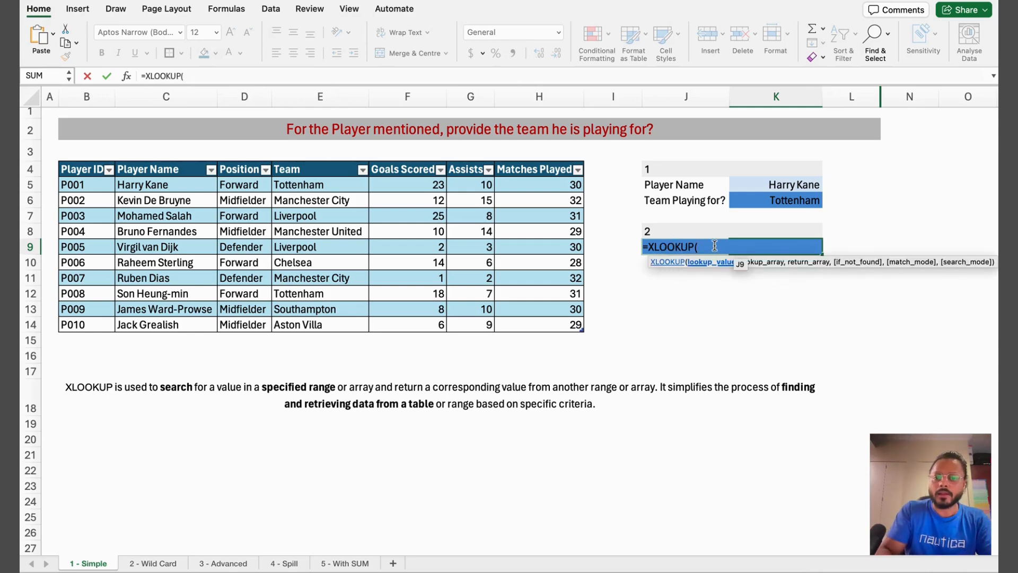
click(792, 184)
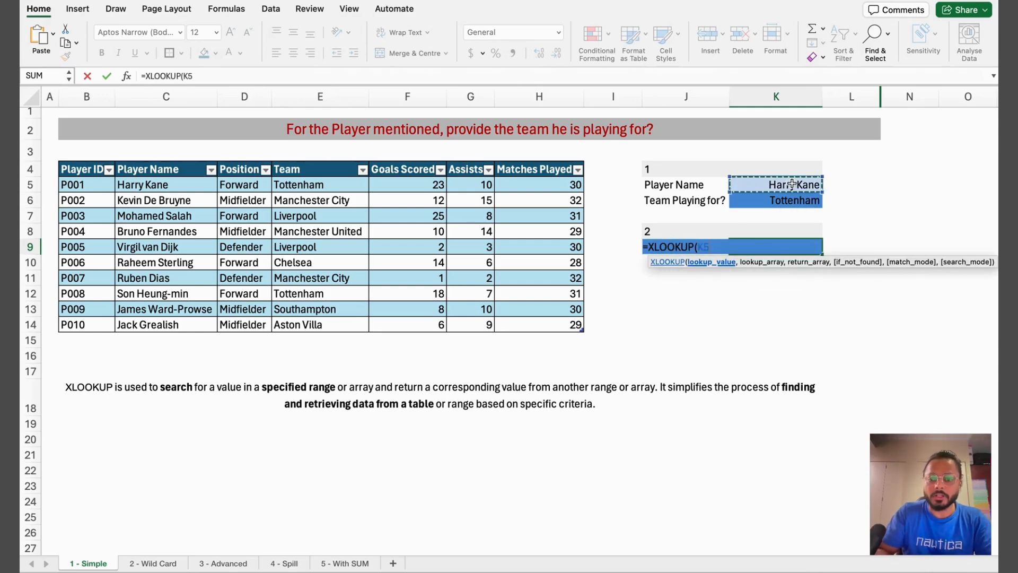
text(,)
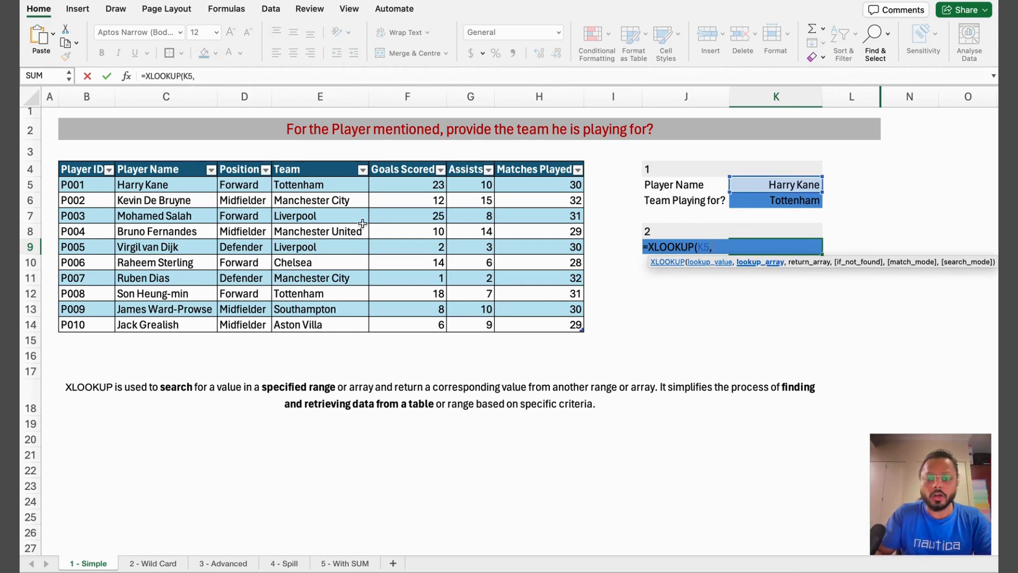
text(C:C)
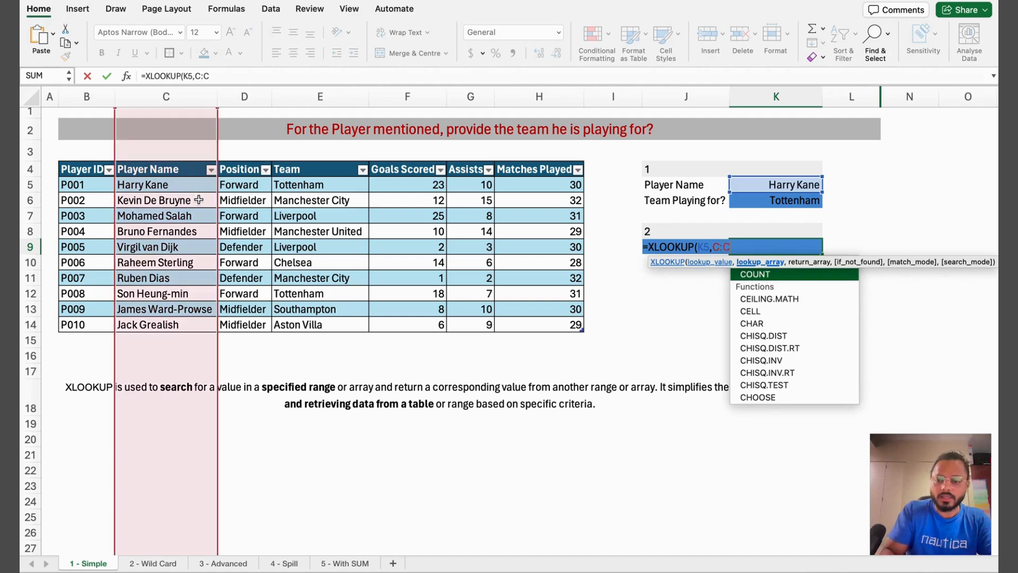
text(,)
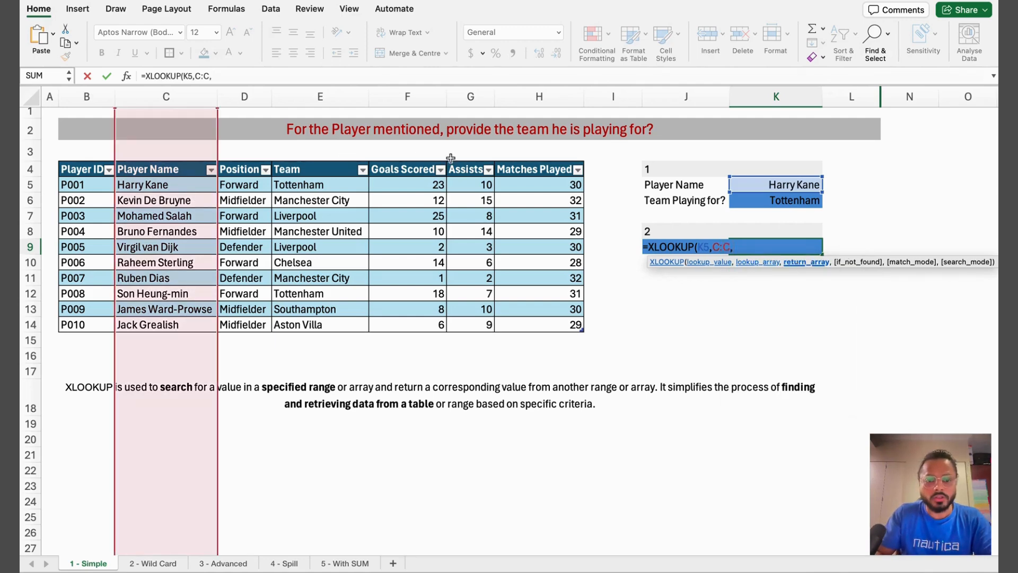
text(F:F)
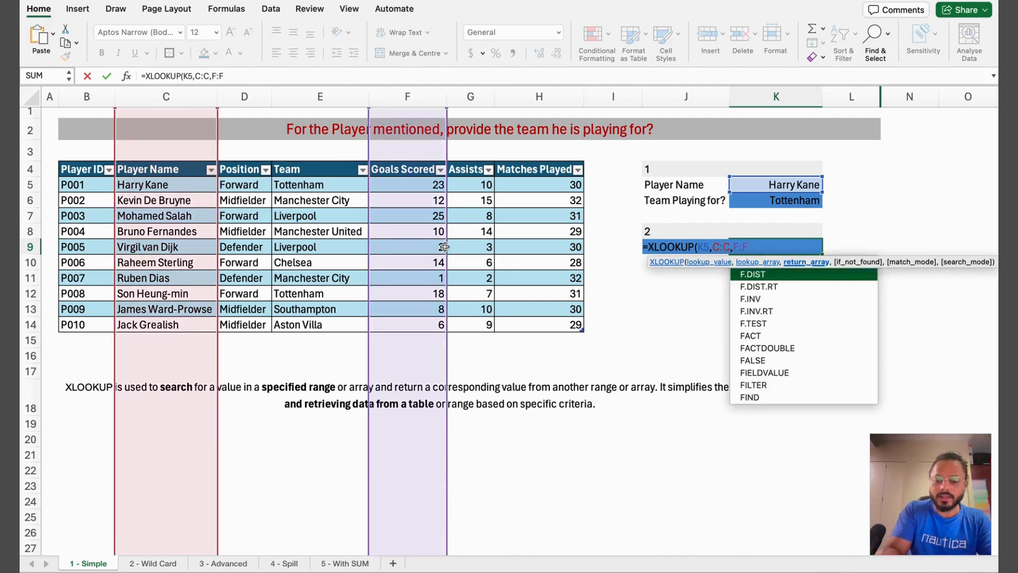
key(Return)
click(805, 248)
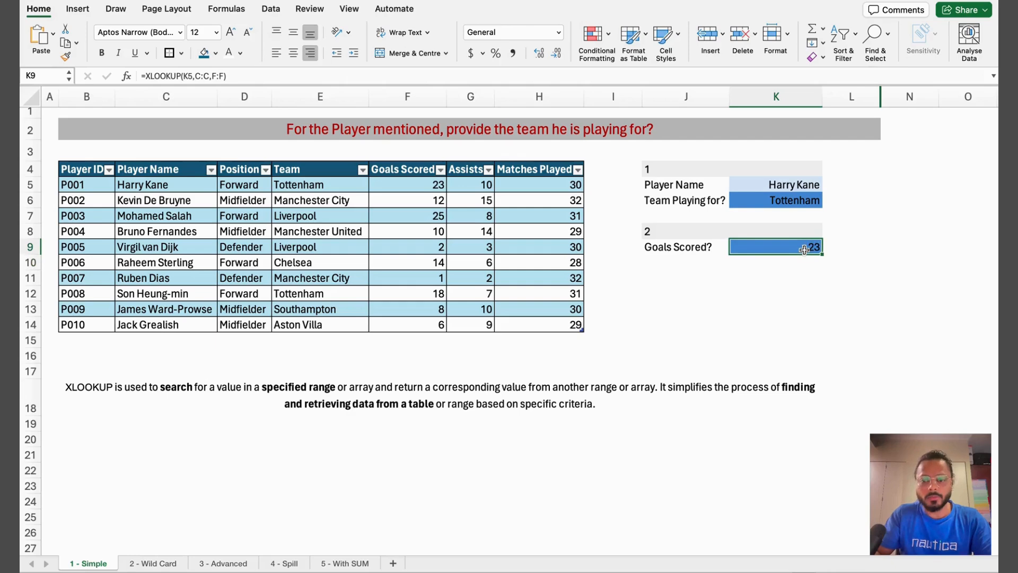
Step: Set the Player Name in K5 to Raheem Sterling and check his team and goals scored against the table
click(799, 189)
click(827, 187)
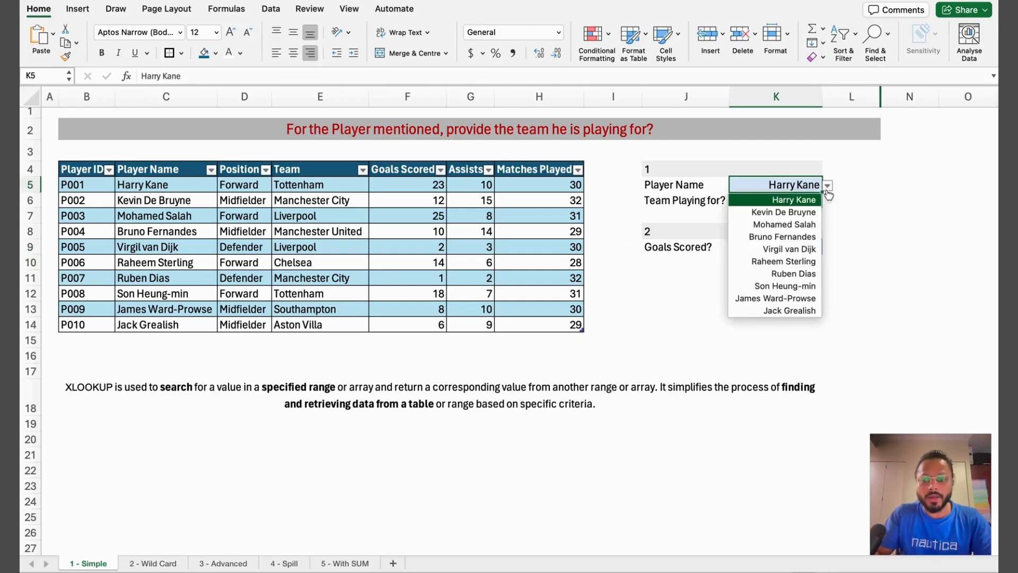
click(803, 262)
click(795, 201)
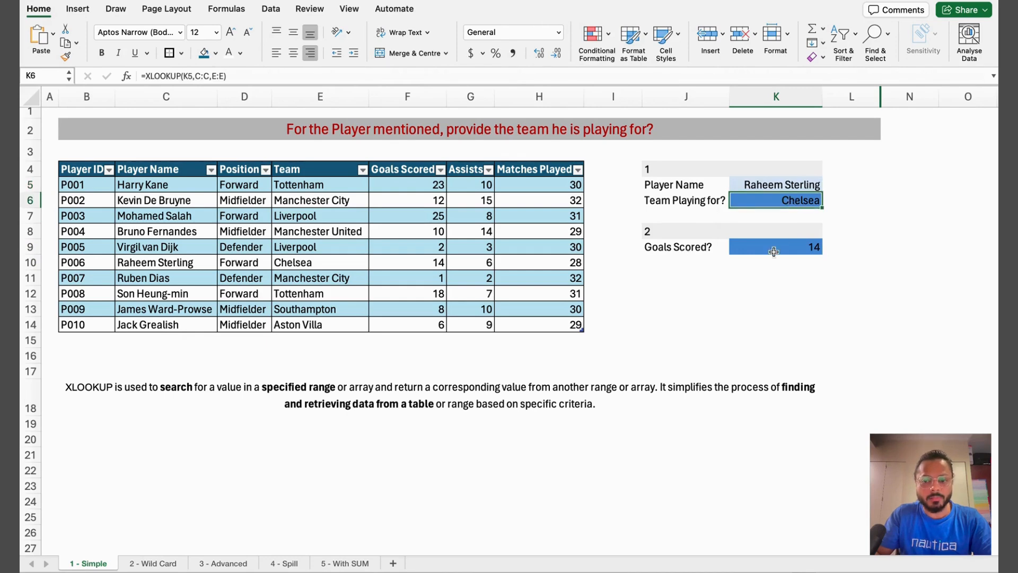
click(774, 252)
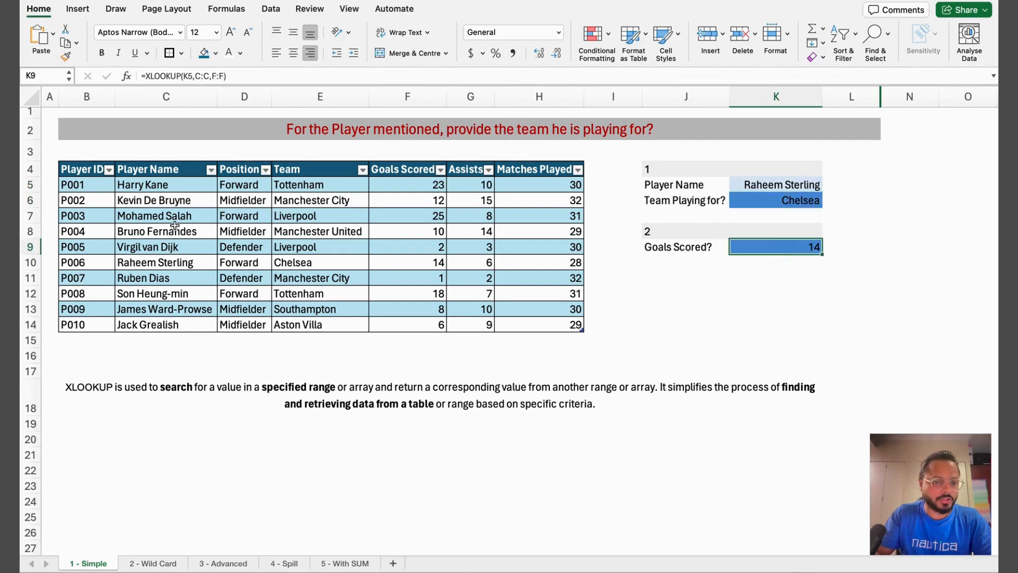
drag(159, 263, 308, 256)
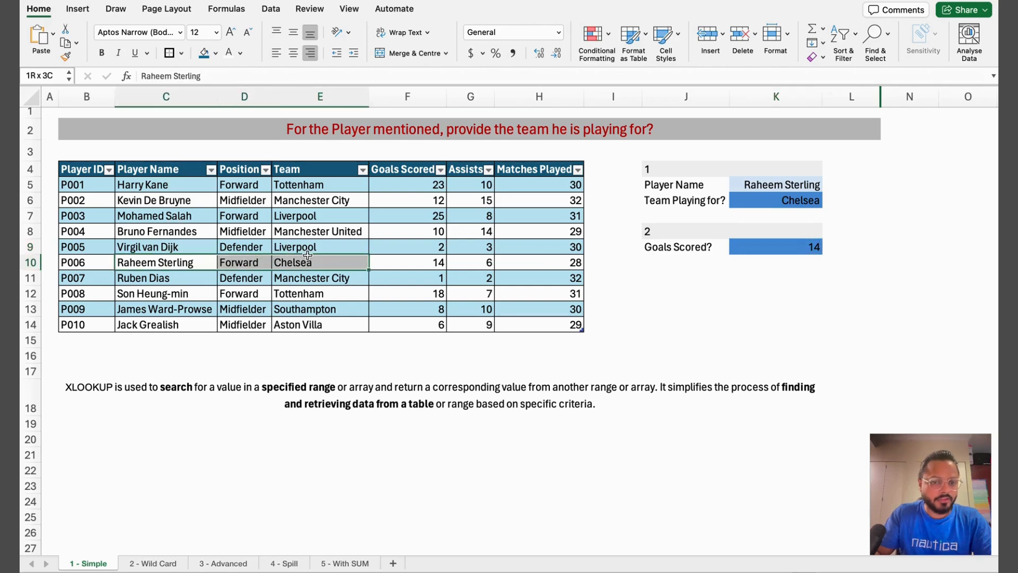
click(416, 264)
click(815, 246)
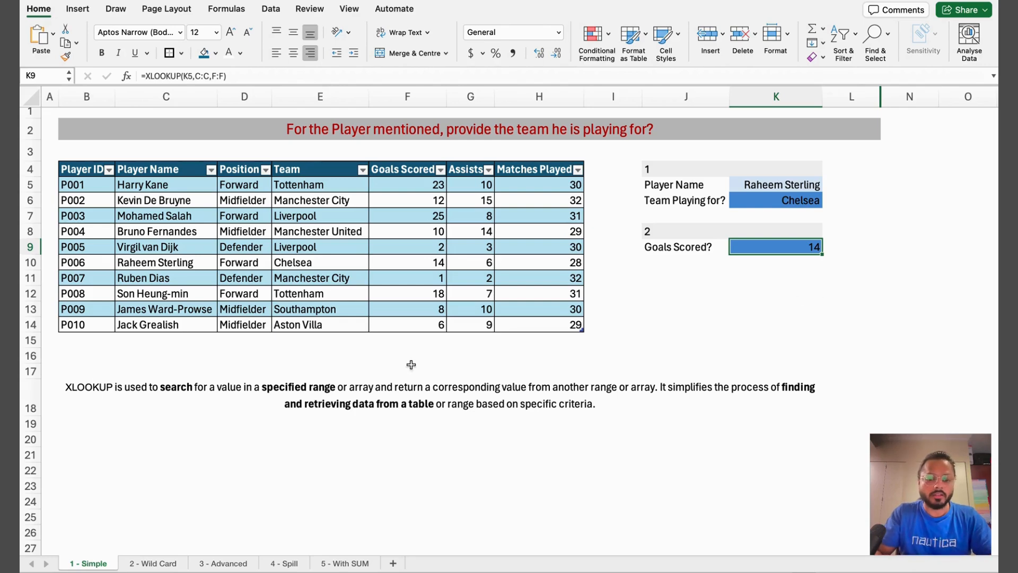
Step: Switch to the 2 - Wild Card sheet and review the full names in the table's Player Name column
click(157, 564)
click(619, 367)
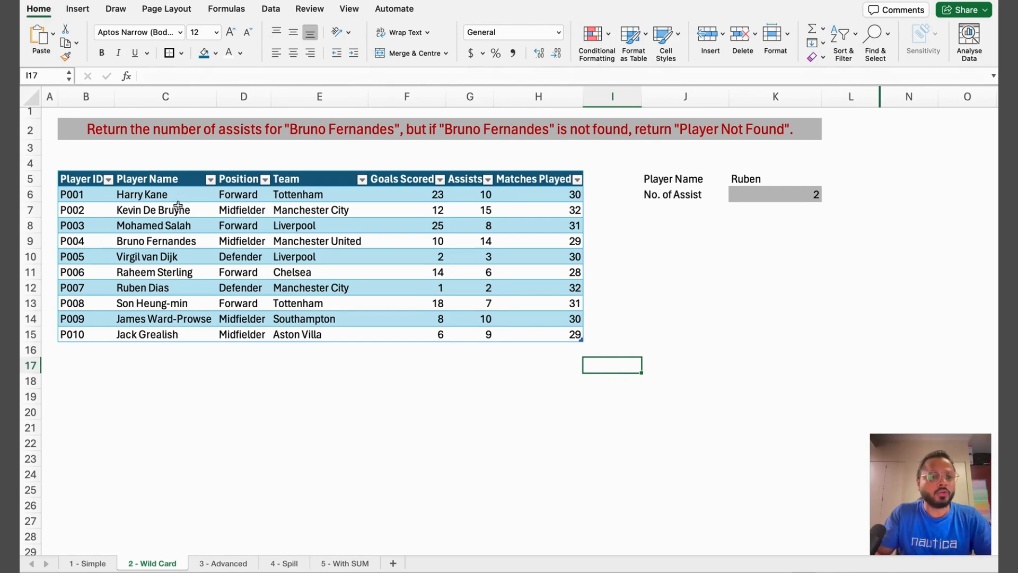
drag(173, 196, 172, 336)
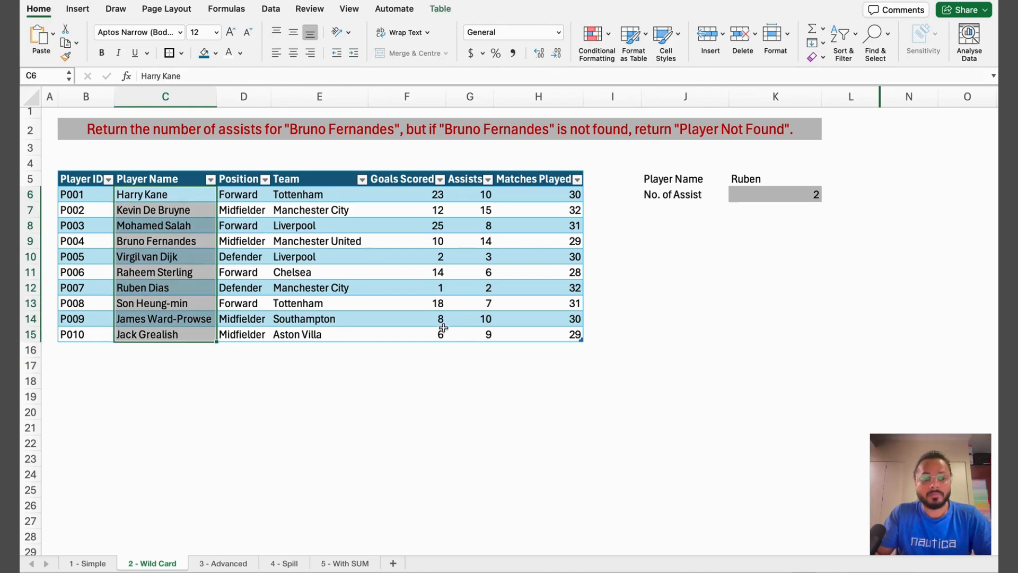
click(149, 260)
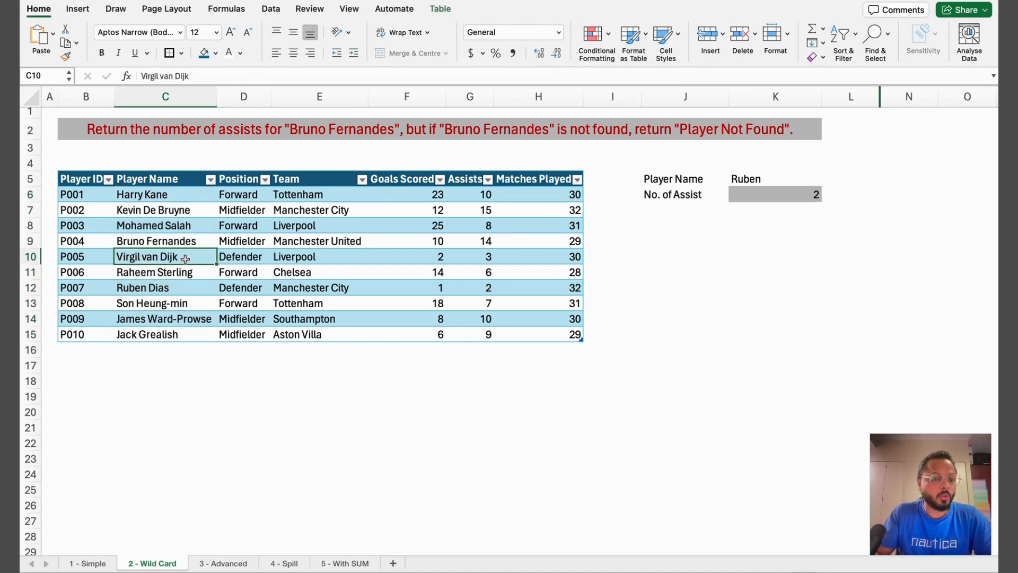
Step: Set the Player Name in K5 to Virgil and check Virgil van Dijk's assists in the table
click(767, 182)
text(Vir)
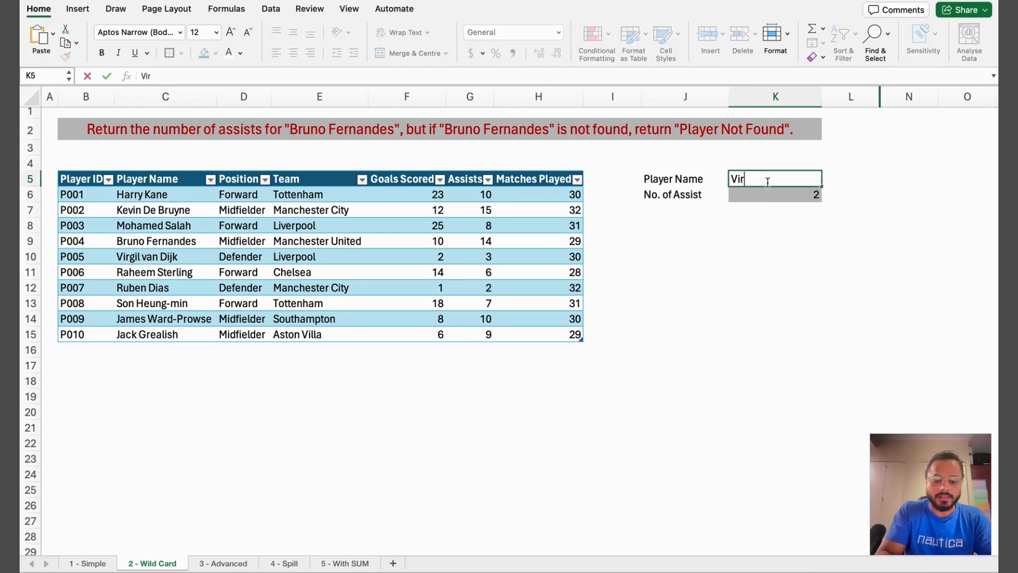
text(gil)
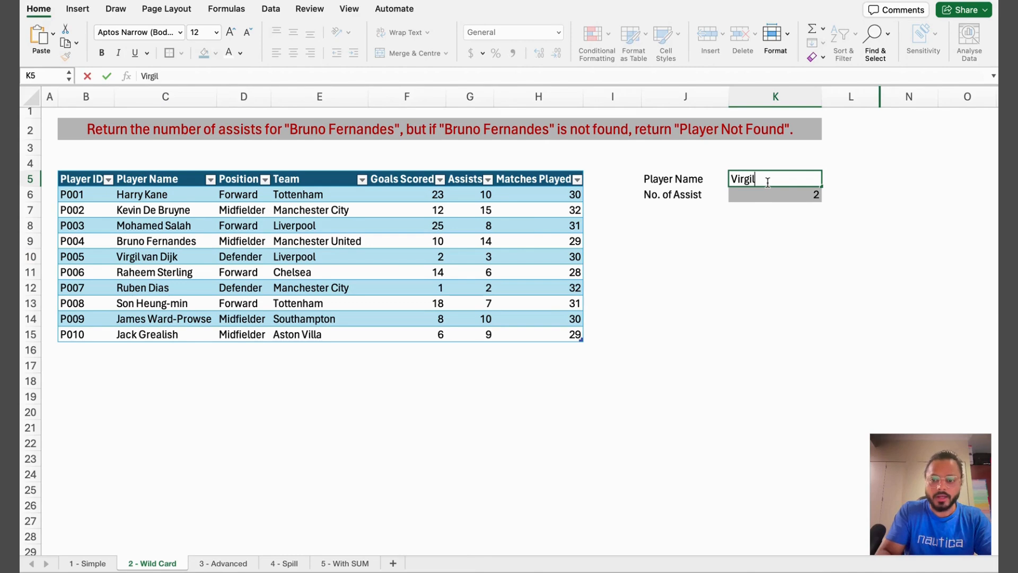
key(Return)
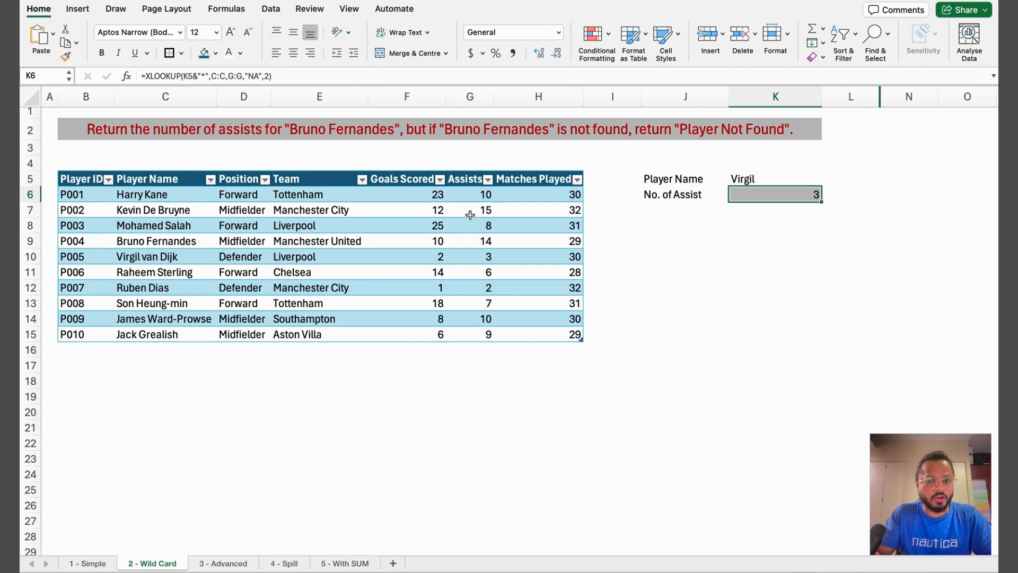
drag(197, 254, 488, 257)
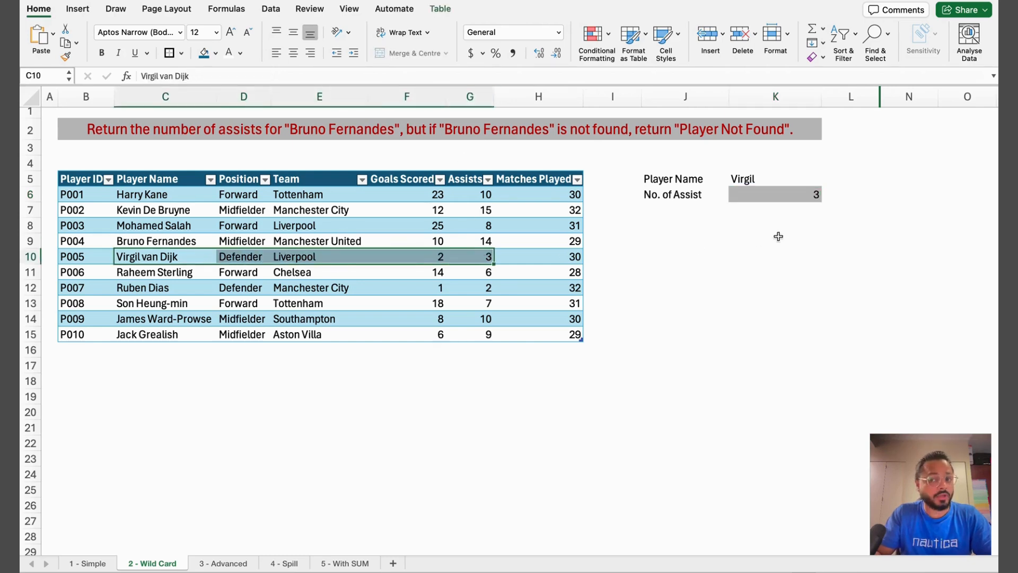
Step: Enter an XLOOKUP formula in K10 that finds K5 in PLtable[Player Name] and returns PLtable[Assists]
click(771, 185)
click(773, 217)
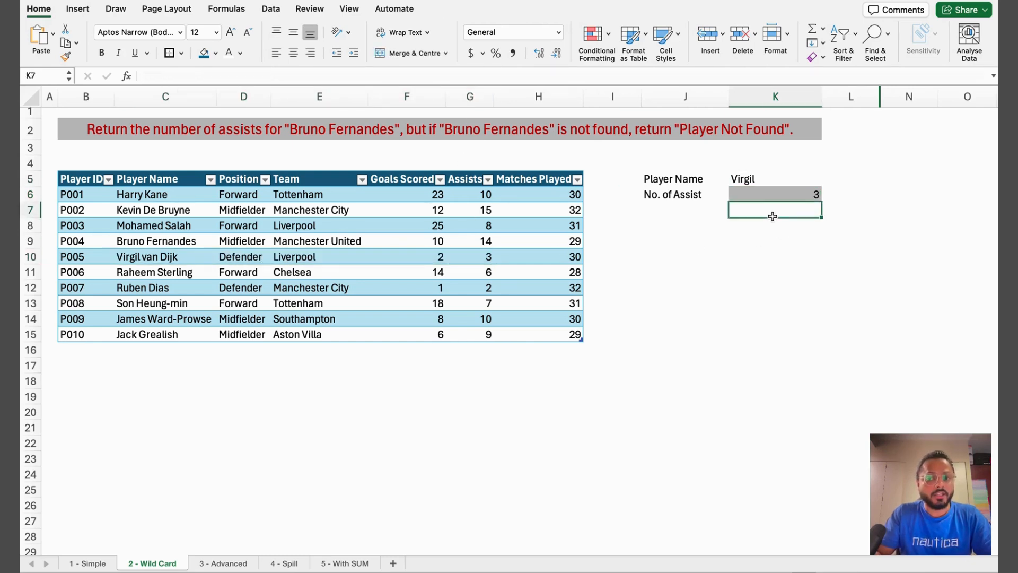
click(775, 254)
text(=xl)
key(Tab)
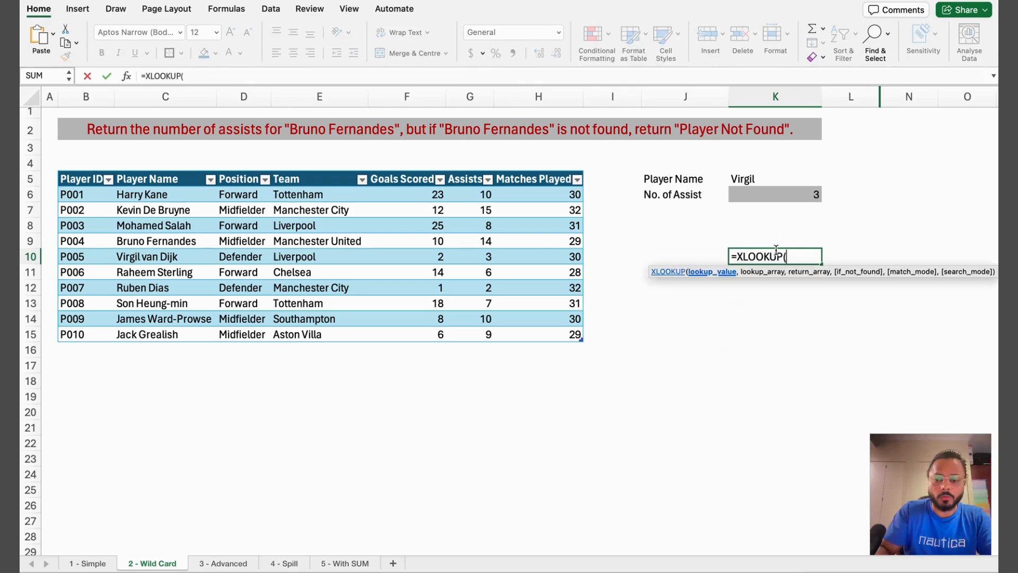
click(748, 183)
text(,)
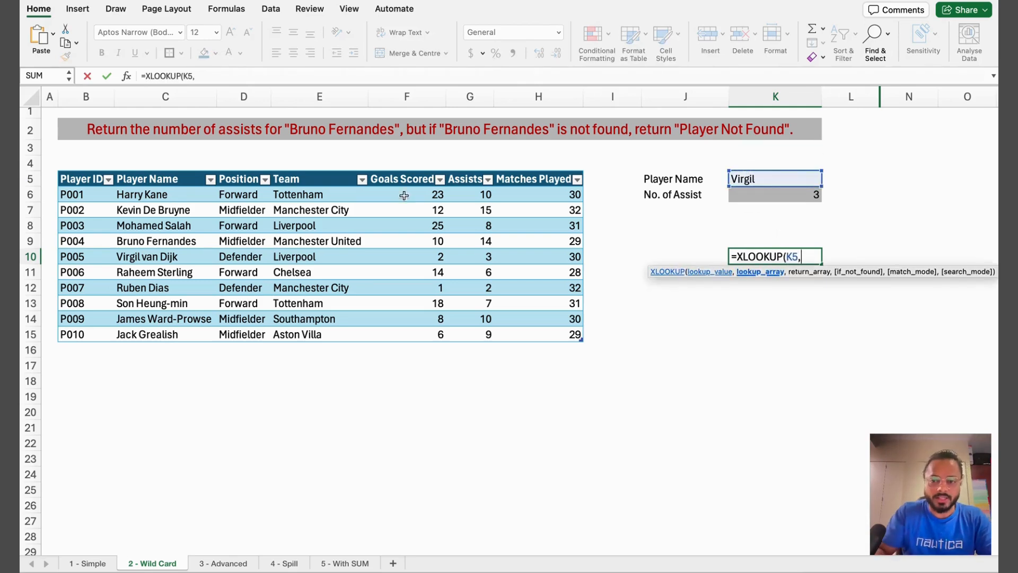
click(175, 210)
drag(160, 194, 182, 338)
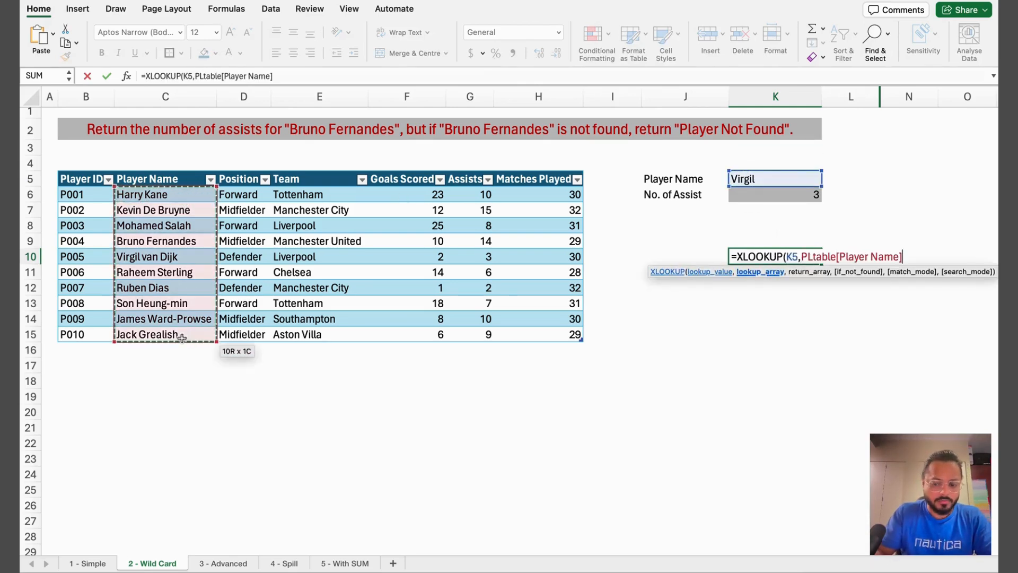
text(,)
drag(462, 194, 465, 339)
key(Return)
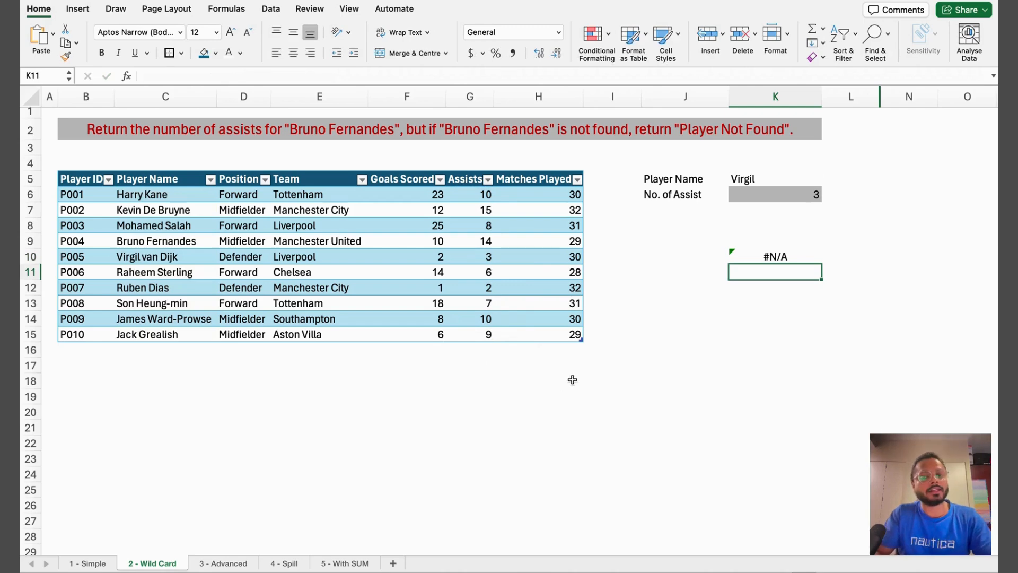
Step: Append the wildcard &"*" to the K5 lookup value in K10's XLOOKUP formula
click(752, 235)
click(771, 257)
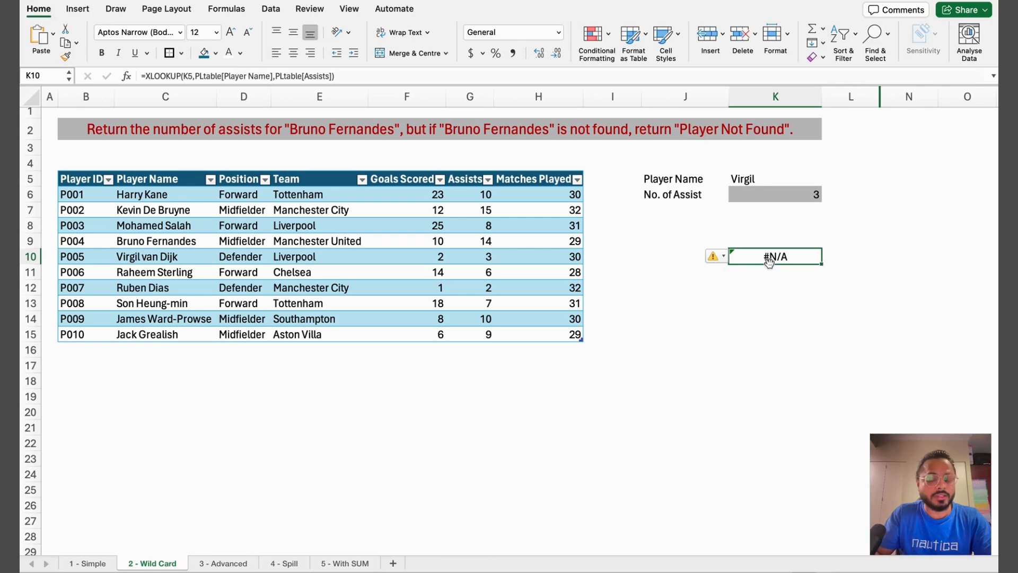
click(193, 76)
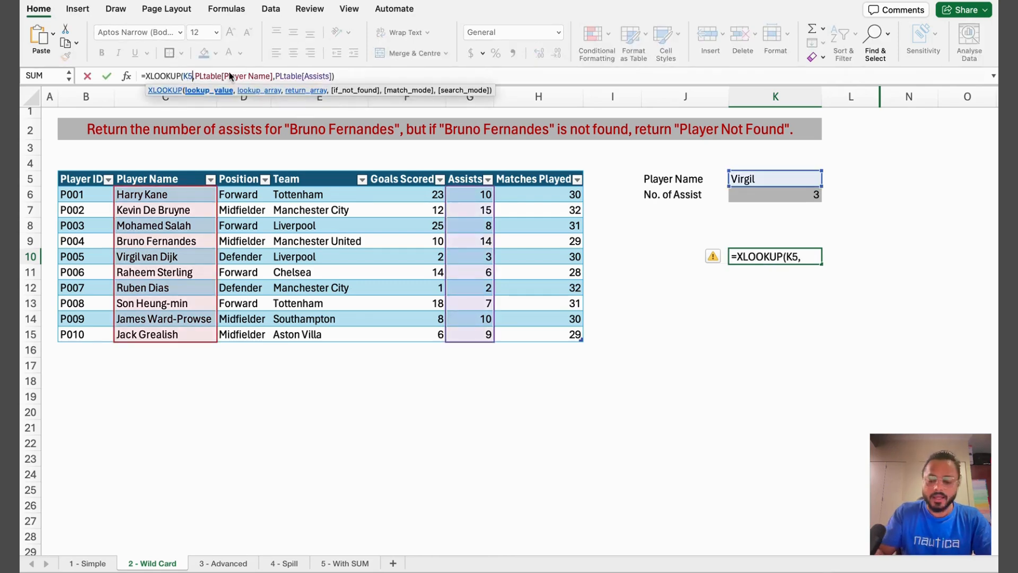
text(&)
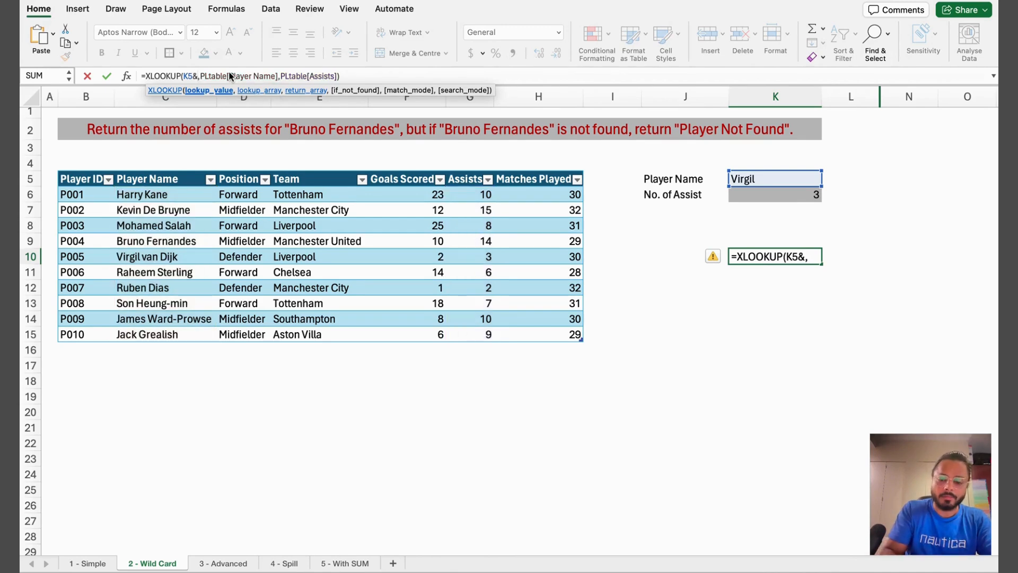
text("*")
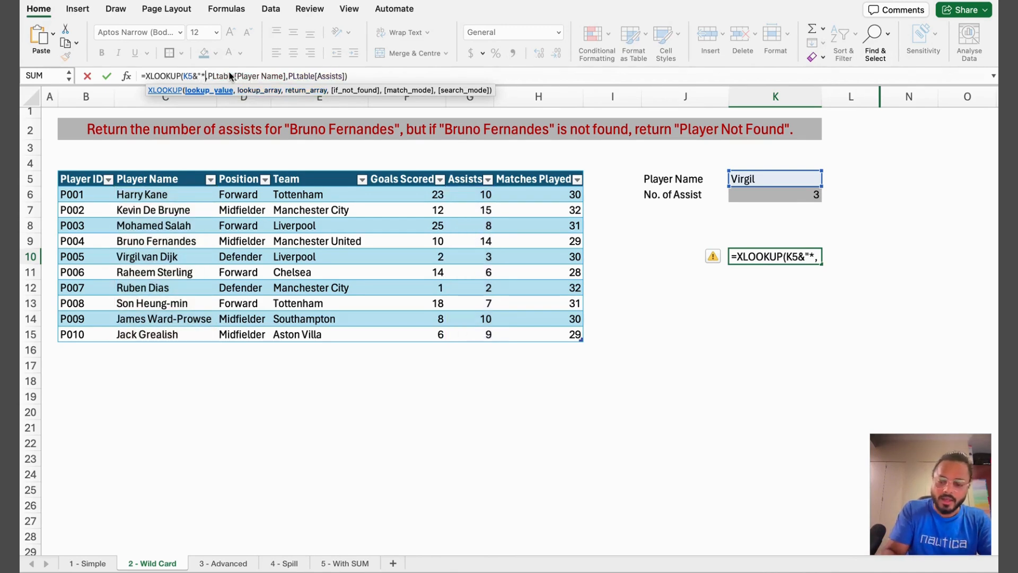
click(231, 76)
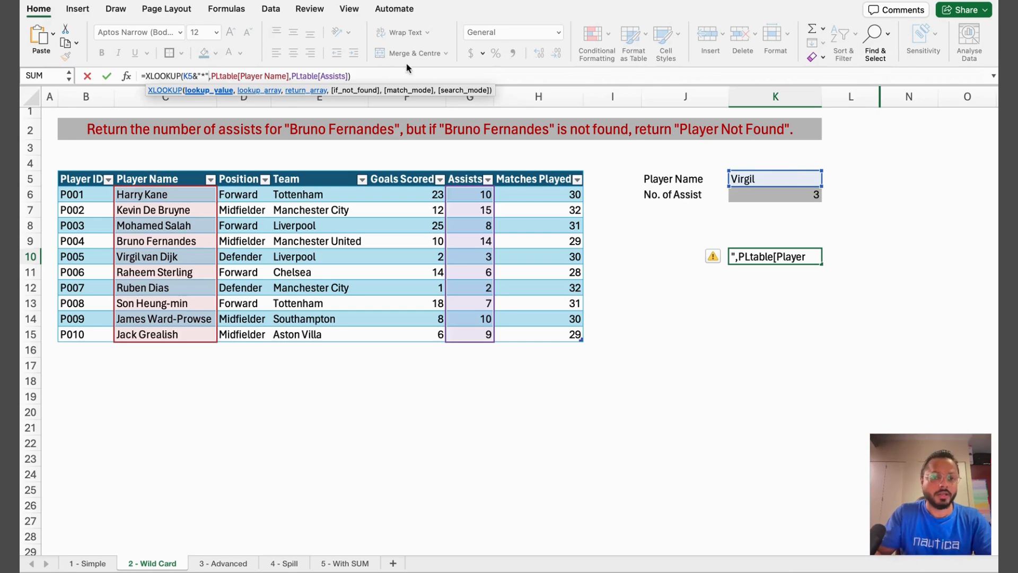
Step: Complete K10's XLOOKUP with an empty if_not_found argument and match mode 2 - Wildcard character match
click(368, 75)
key(BackSpace)
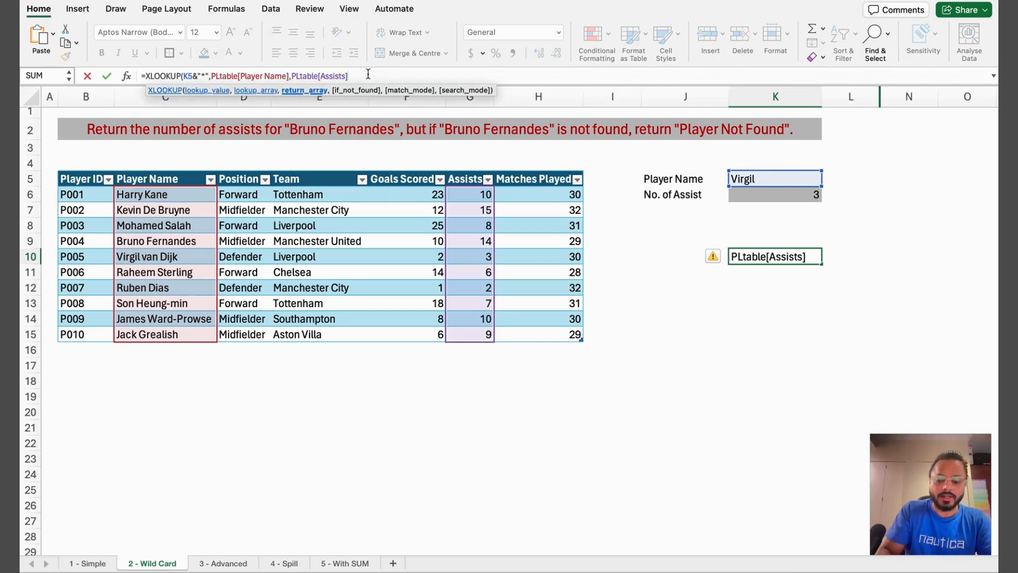
text(,)
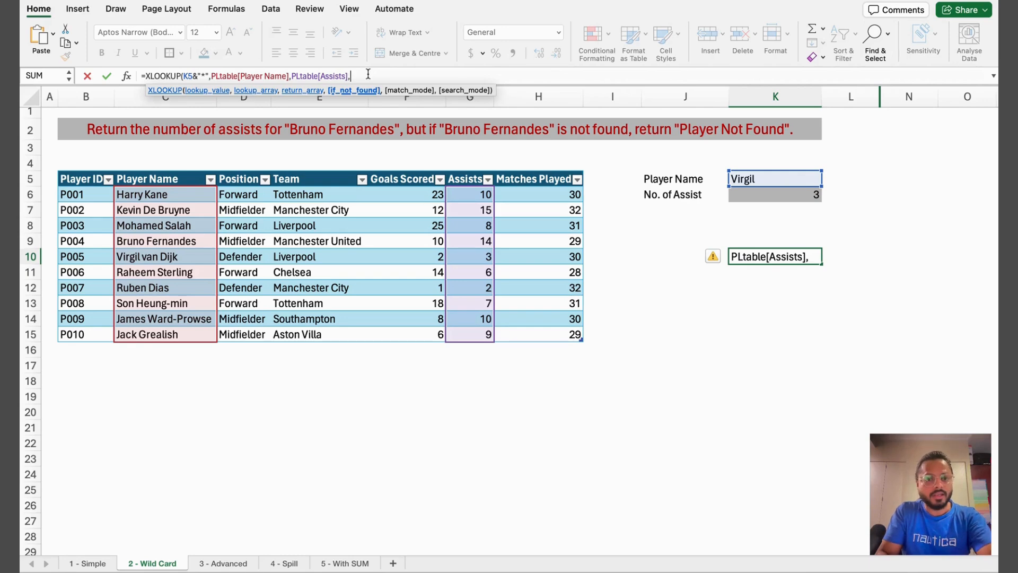
text(,)
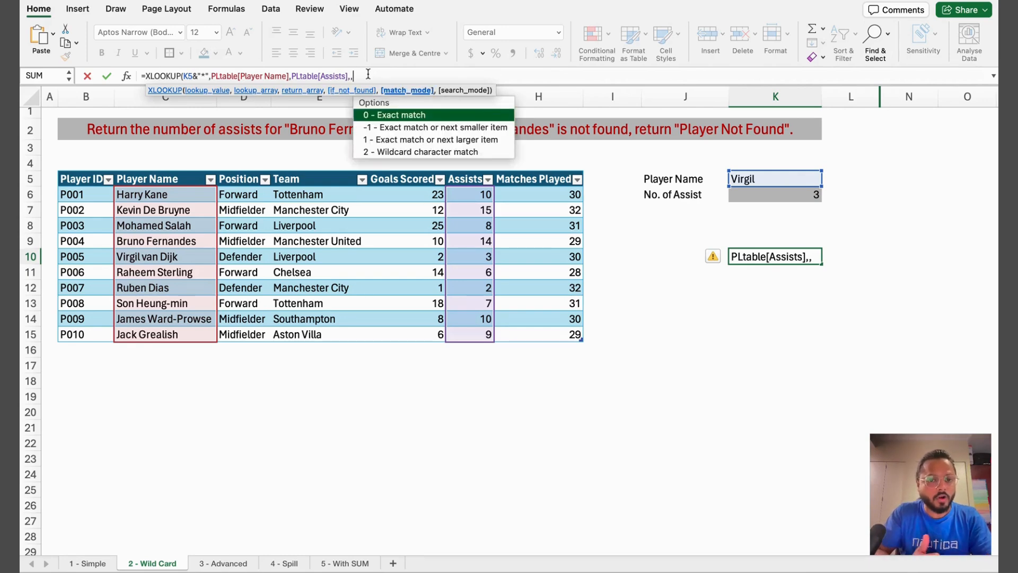
key(Down)
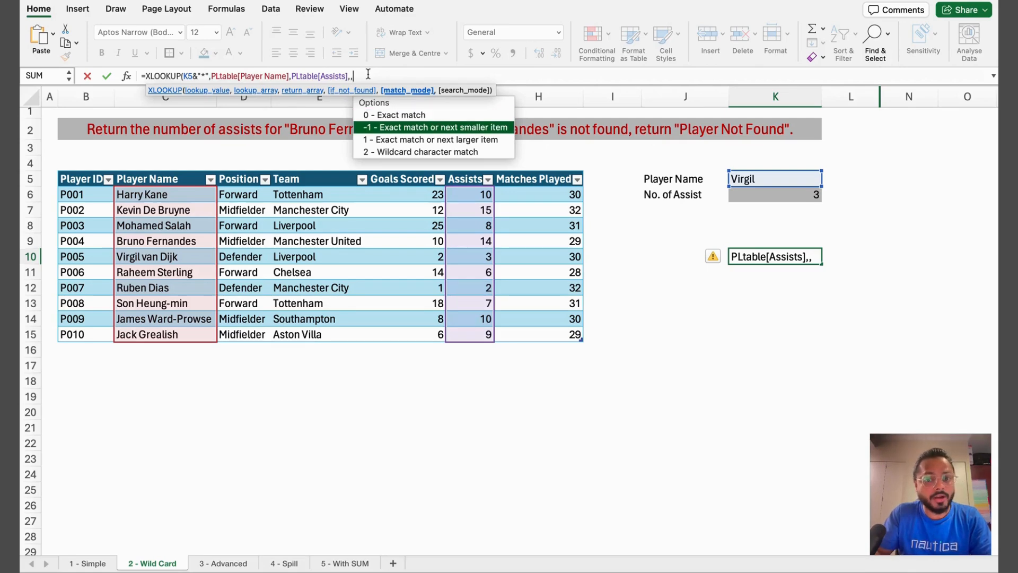
key(Down)
key(Down)
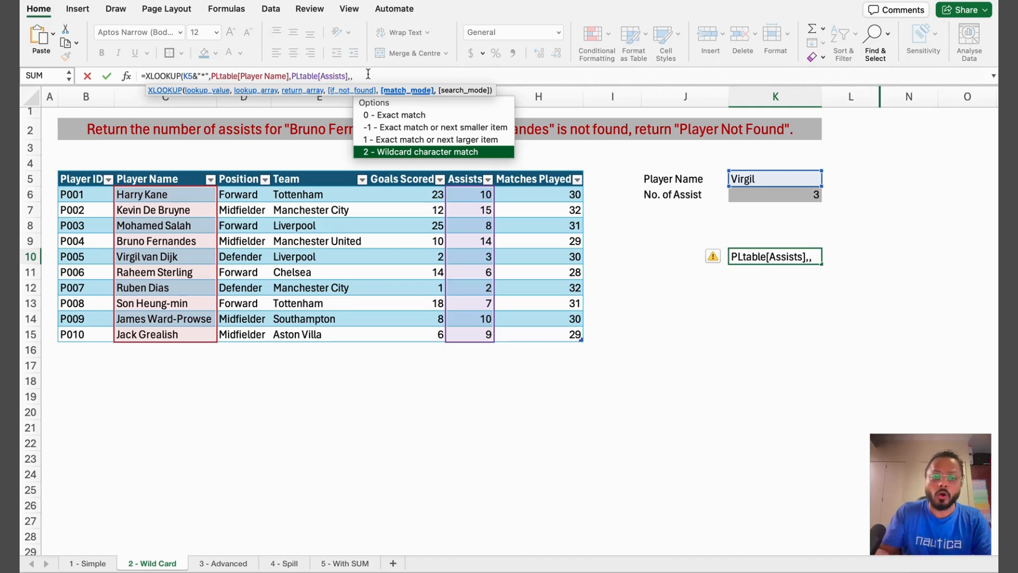
key(Tab)
text())
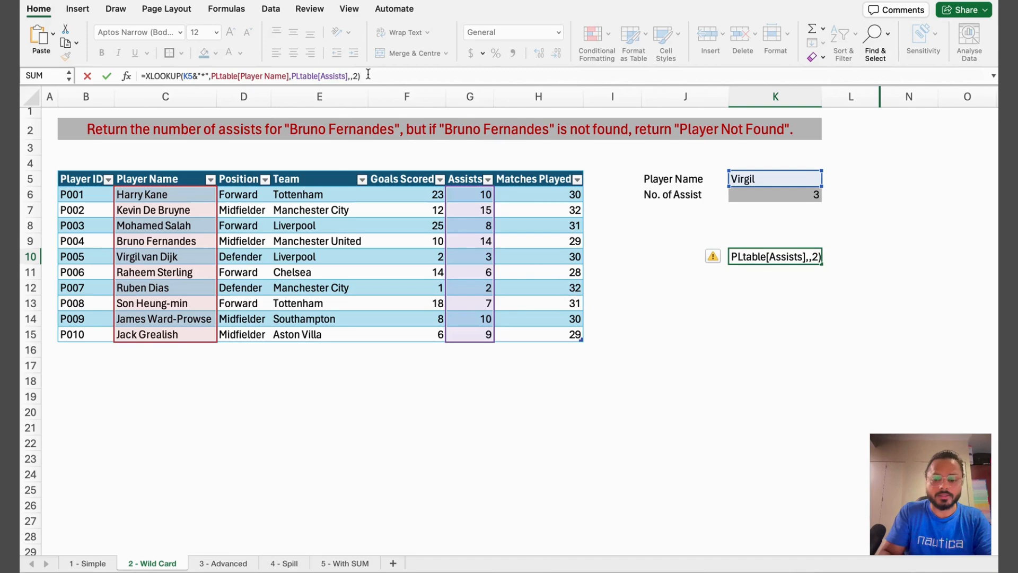
key(Return)
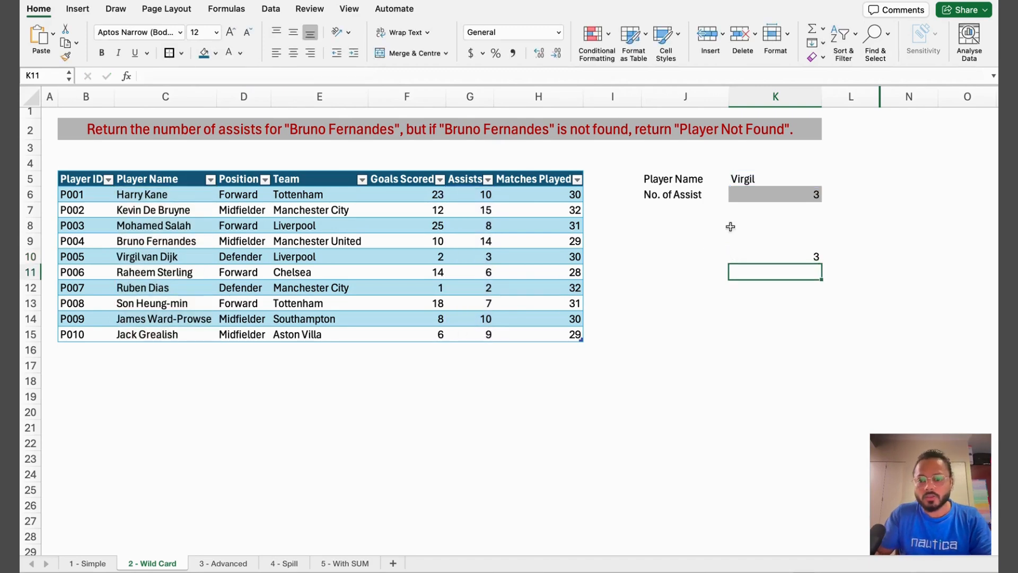
click(777, 256)
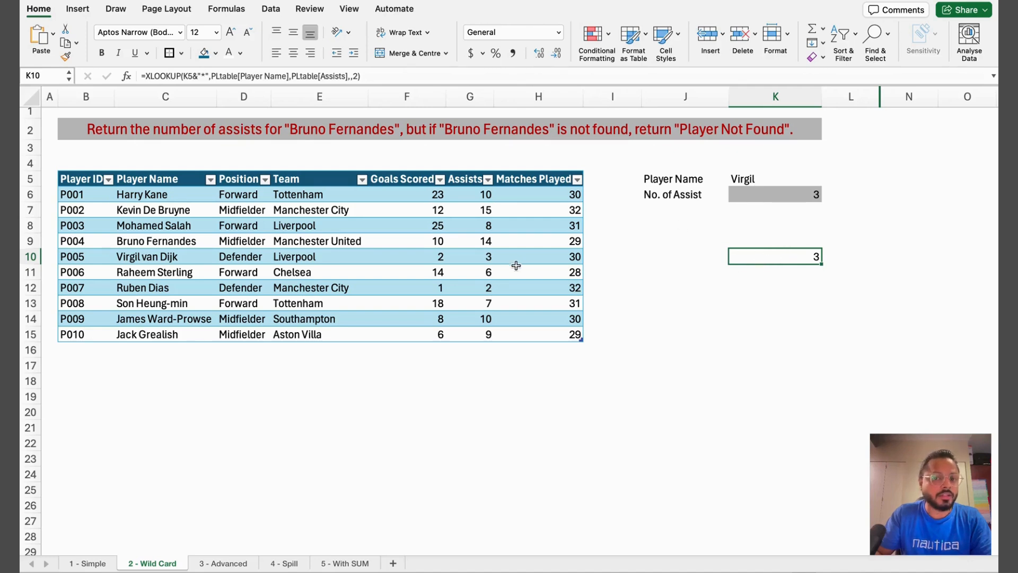
Step: Set the Player Name in K5 to Moh and compare K10's result with Mohamed Salah's assists in the table
click(761, 178)
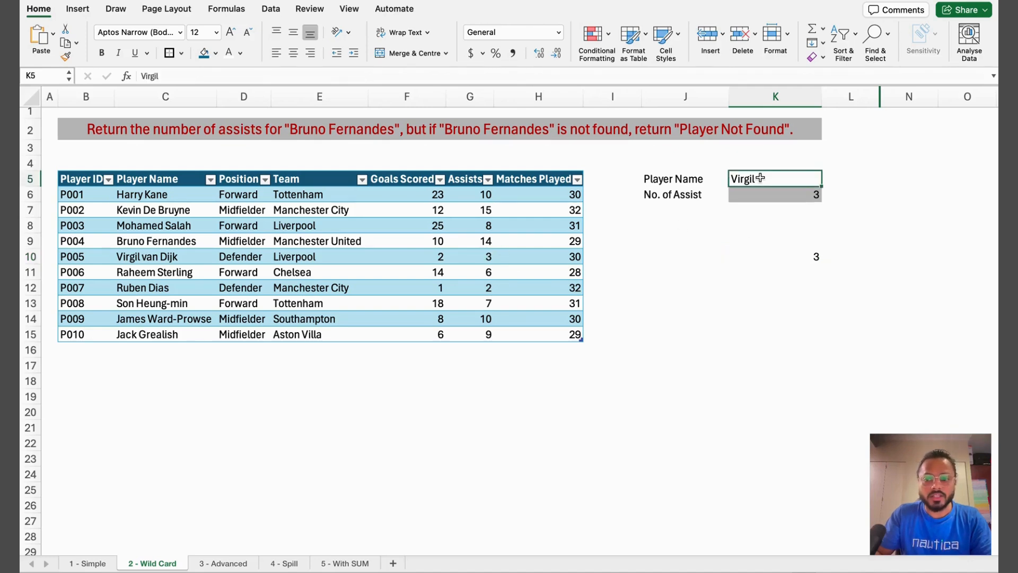
text(Moh)
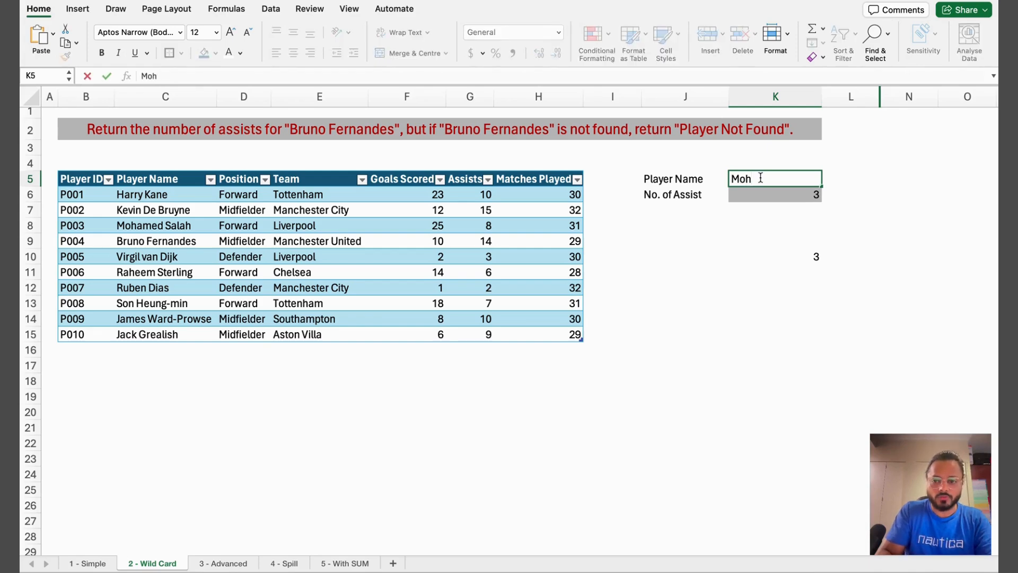
key(Return)
click(794, 257)
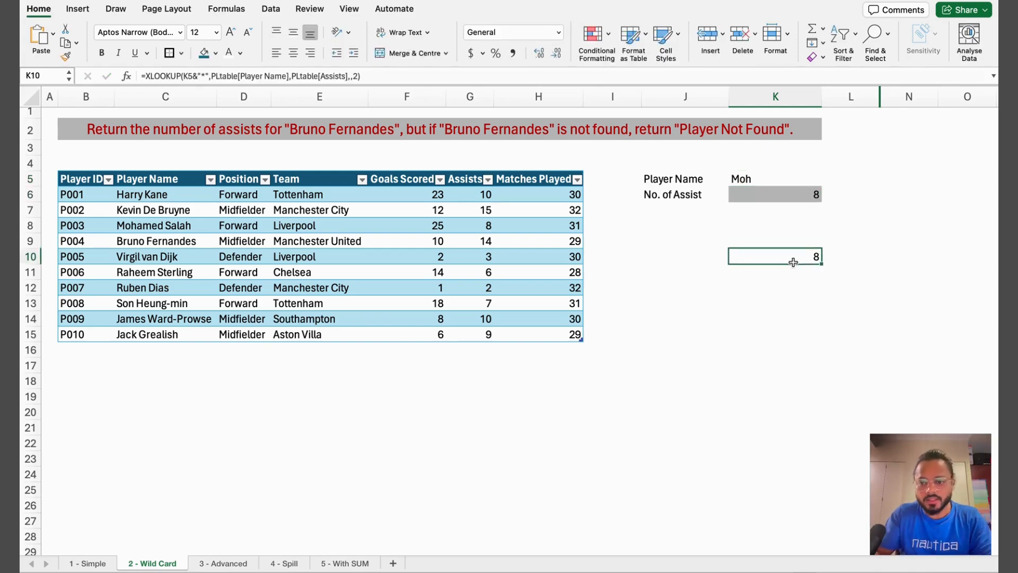
double_click(165, 227)
triple_click(159, 227)
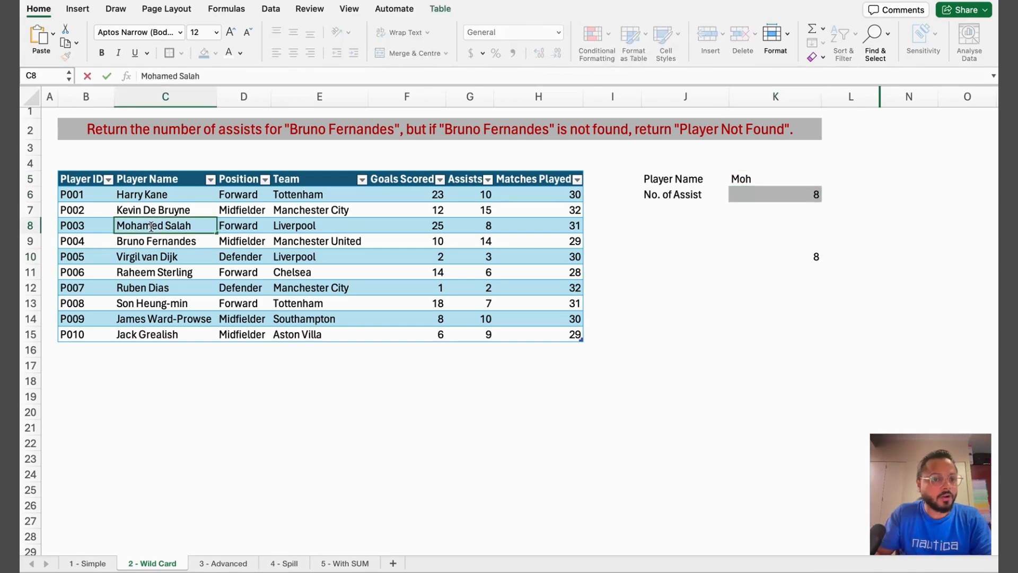
click(499, 225)
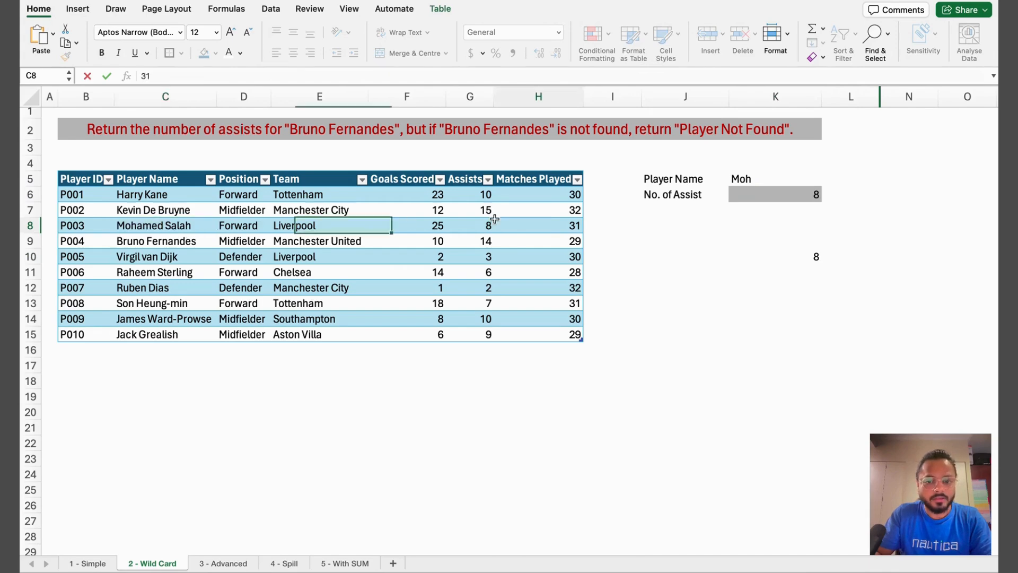
click(477, 226)
click(802, 266)
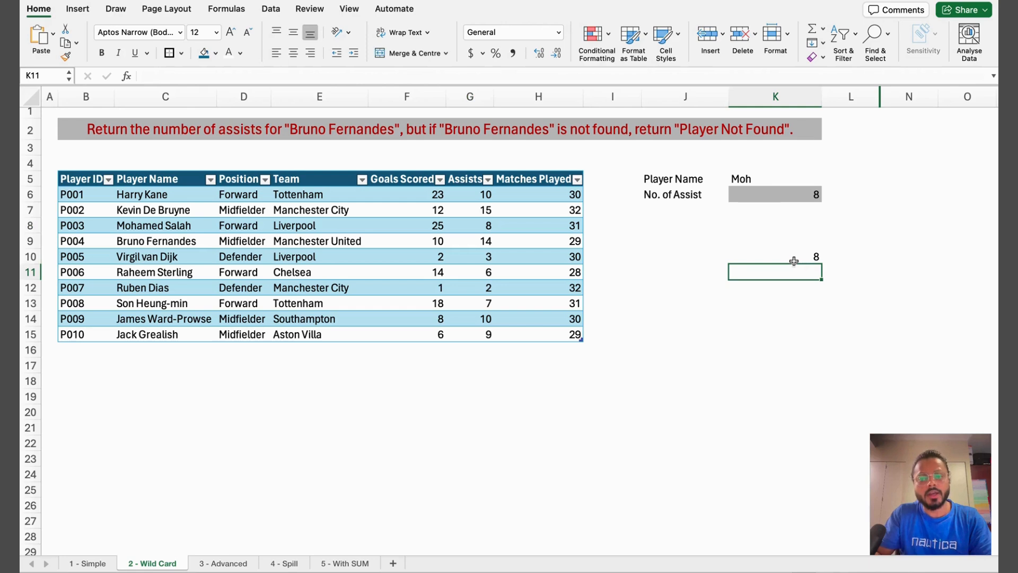
click(794, 261)
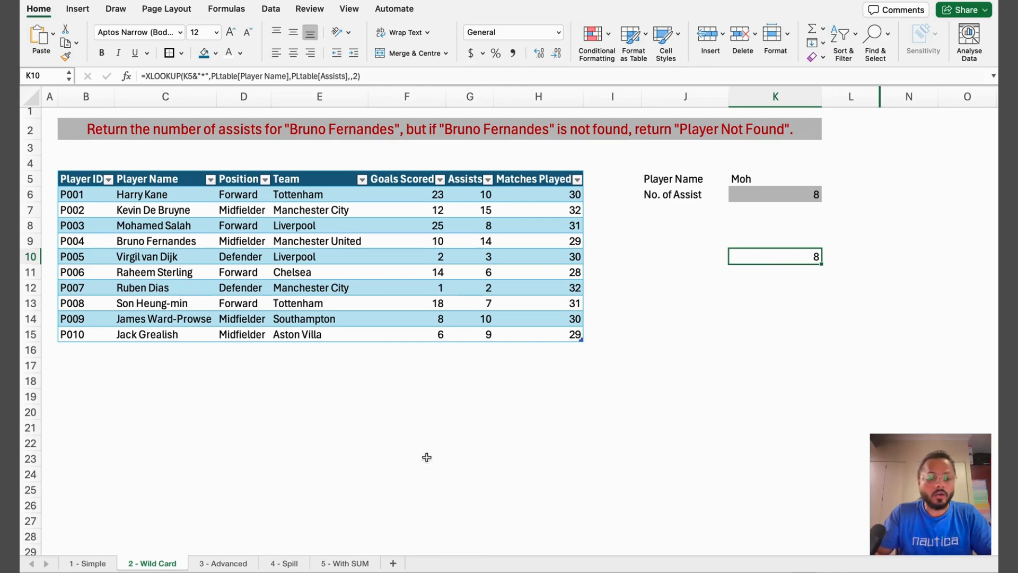
Step: Switch to the 3 - Advanced sheet and review the rating table's Goals+Assist thresholds and Player Ratings alongside the players' Goals+Assists column
click(232, 563)
click(424, 363)
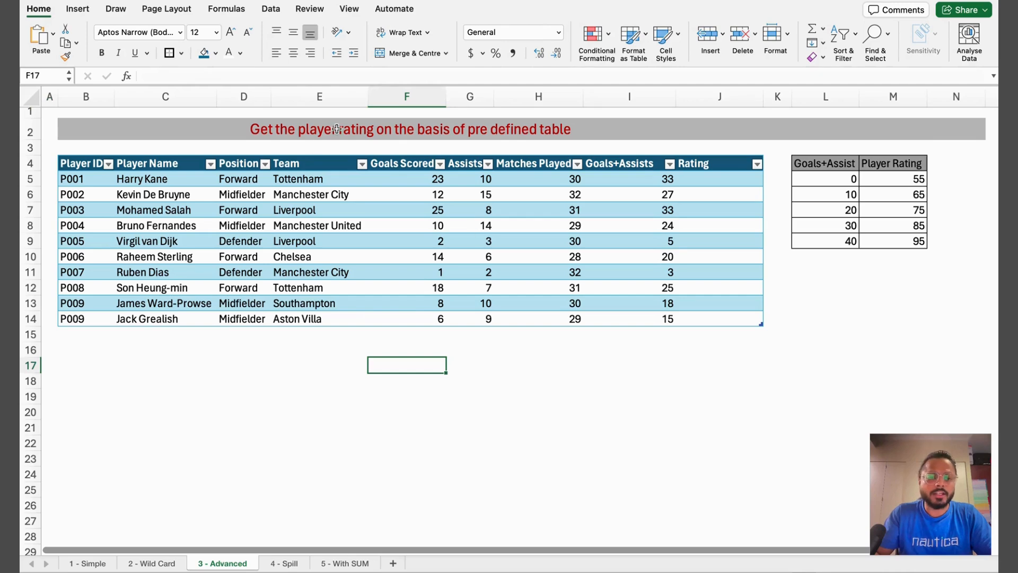
click(828, 167)
mouse_move(843, 175)
mouse_down()
mouse_move(896, 239)
mouse_move(848, 168)
mouse_up()
click(847, 181)
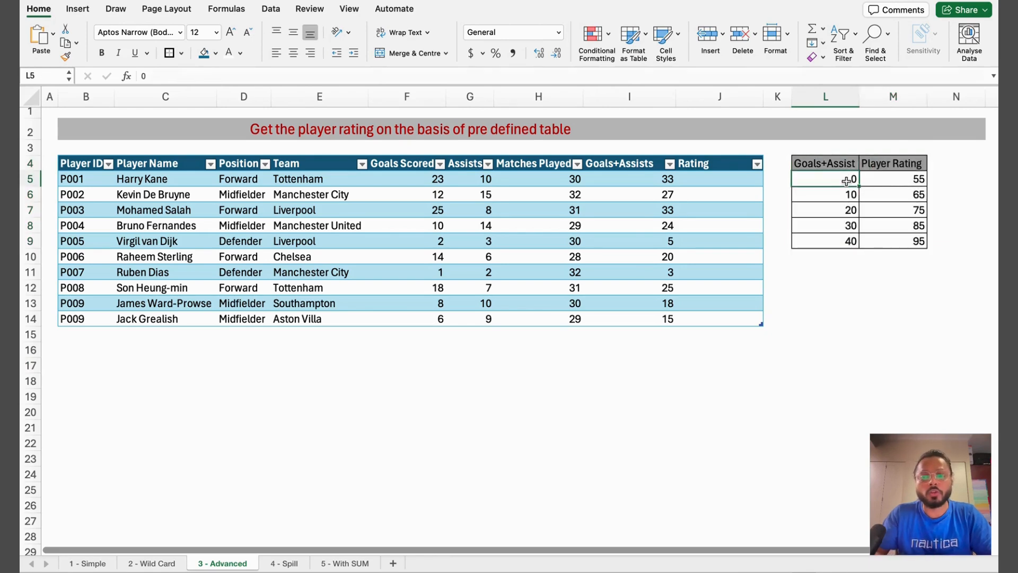
click(905, 181)
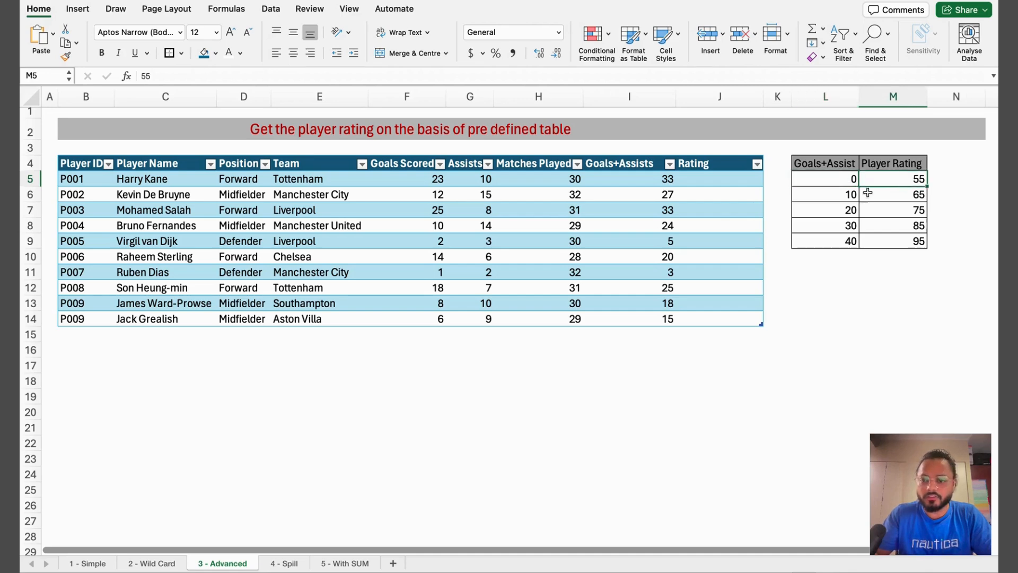
click(854, 196)
click(901, 190)
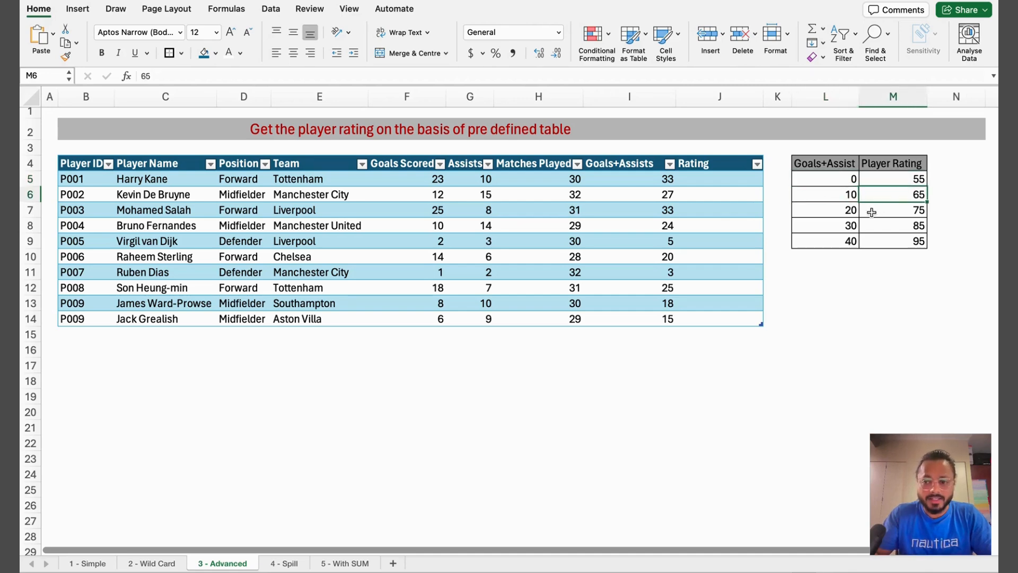
click(852, 211)
click(900, 212)
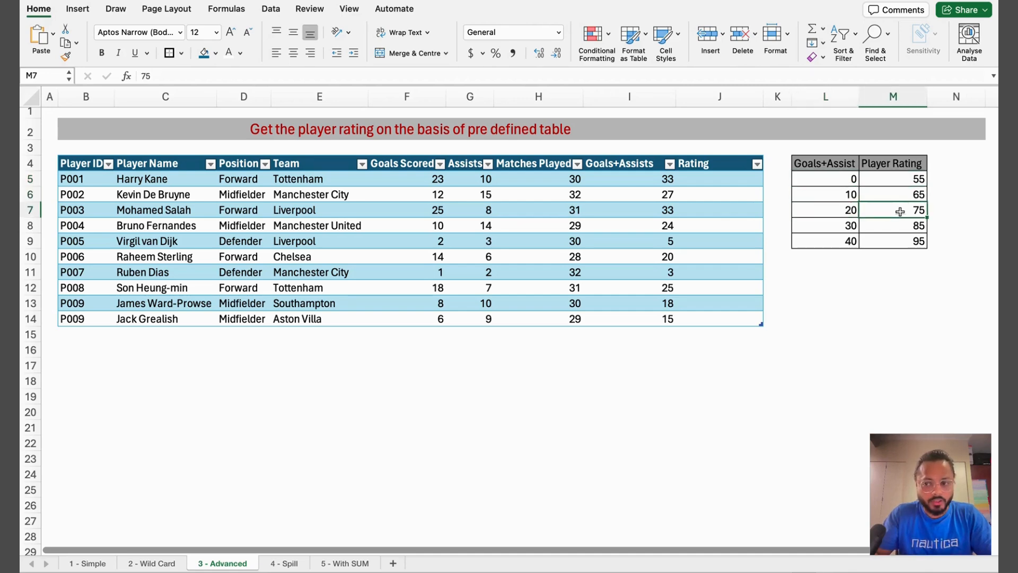
click(845, 243)
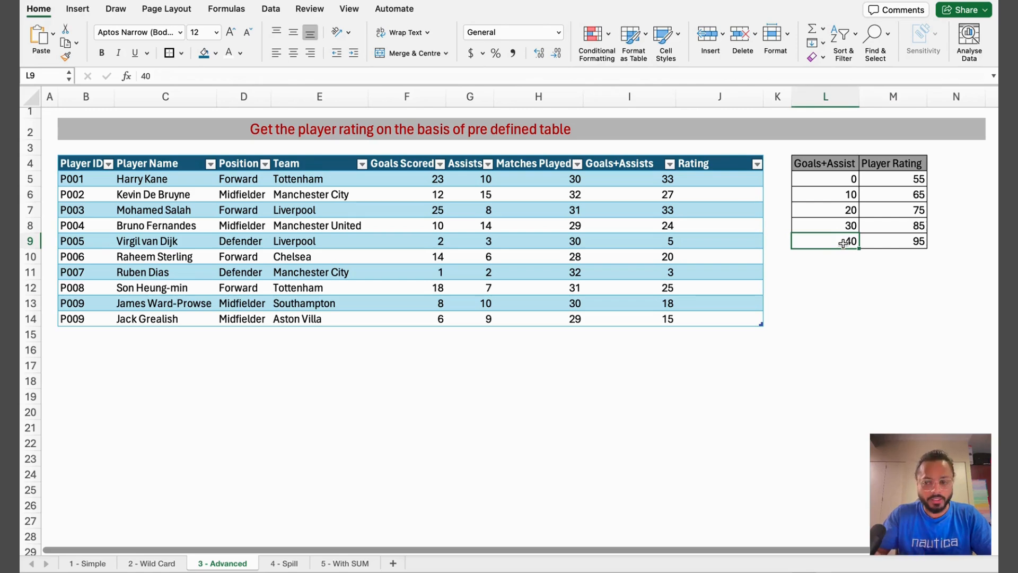
click(896, 244)
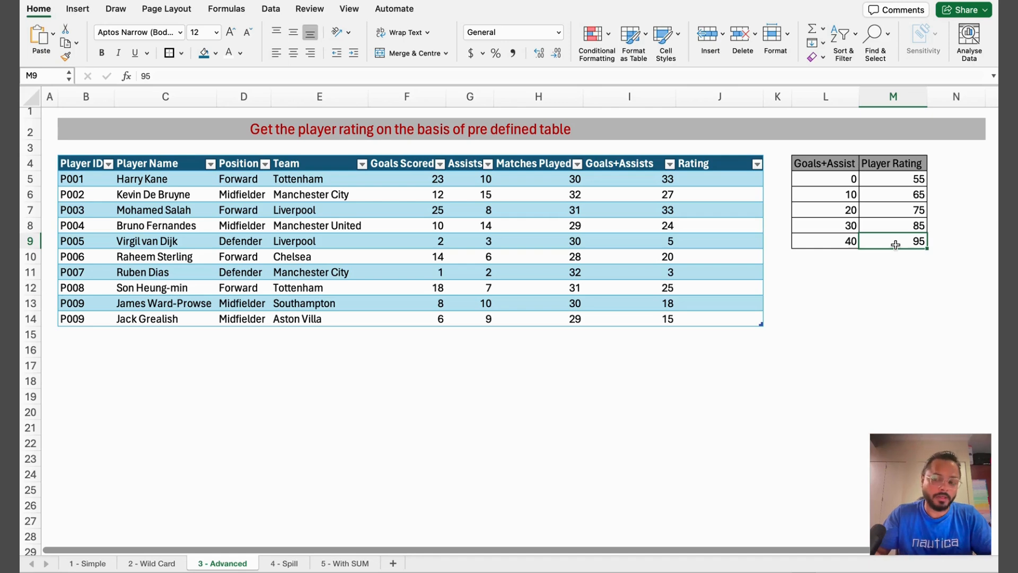
click(649, 178)
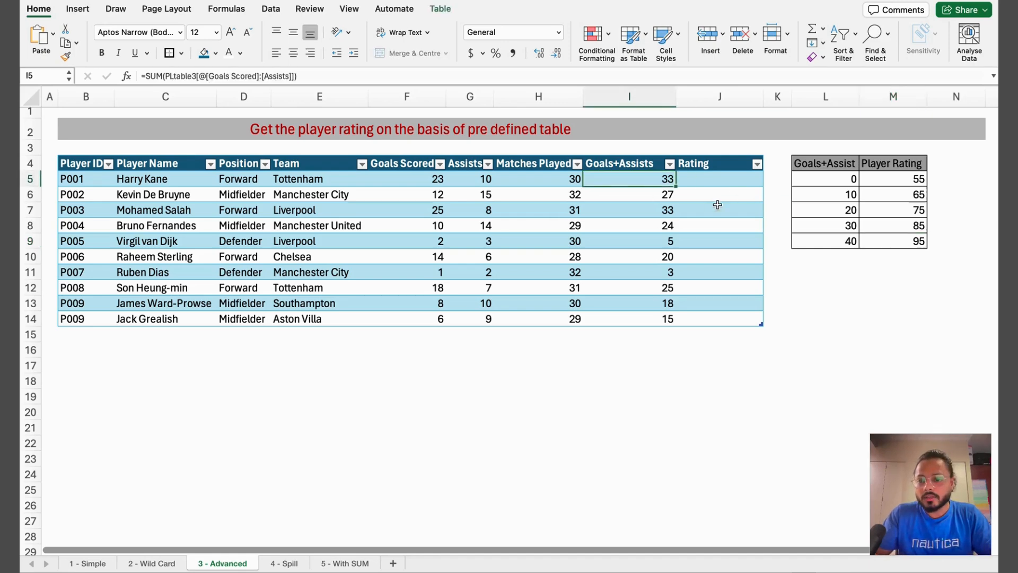
drag(843, 179, 841, 239)
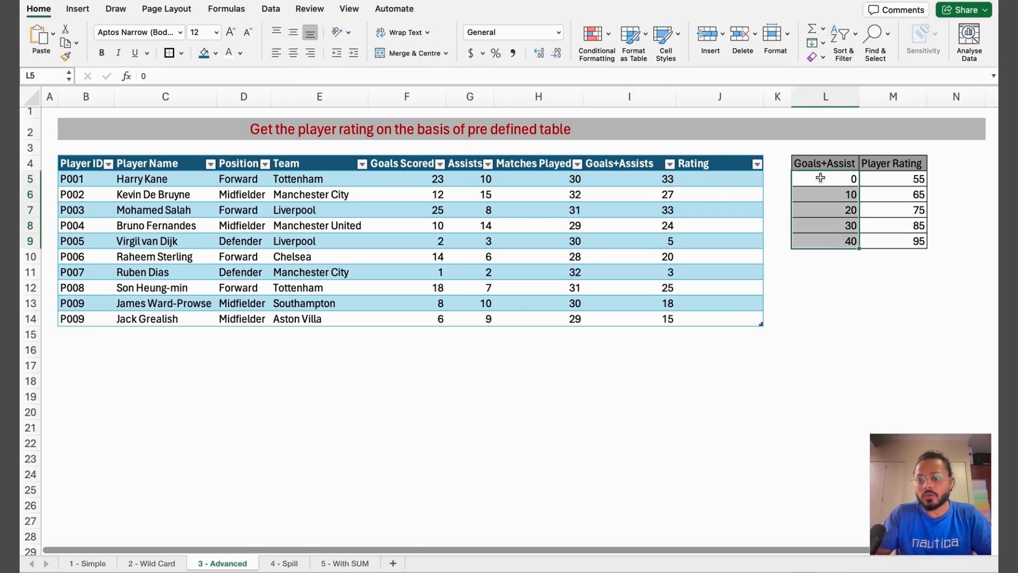
drag(659, 177, 661, 316)
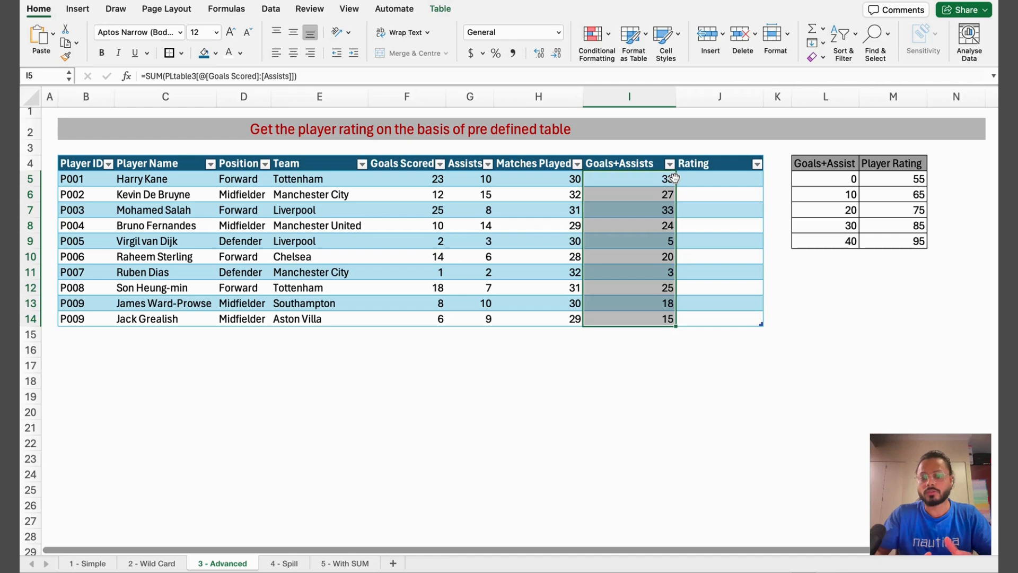
Step: Start an XLOOKUP in J5 with [@[Goals+Assists]] as the lookup value and absolute range $L$5:$L$9 as the lookup array
click(721, 179)
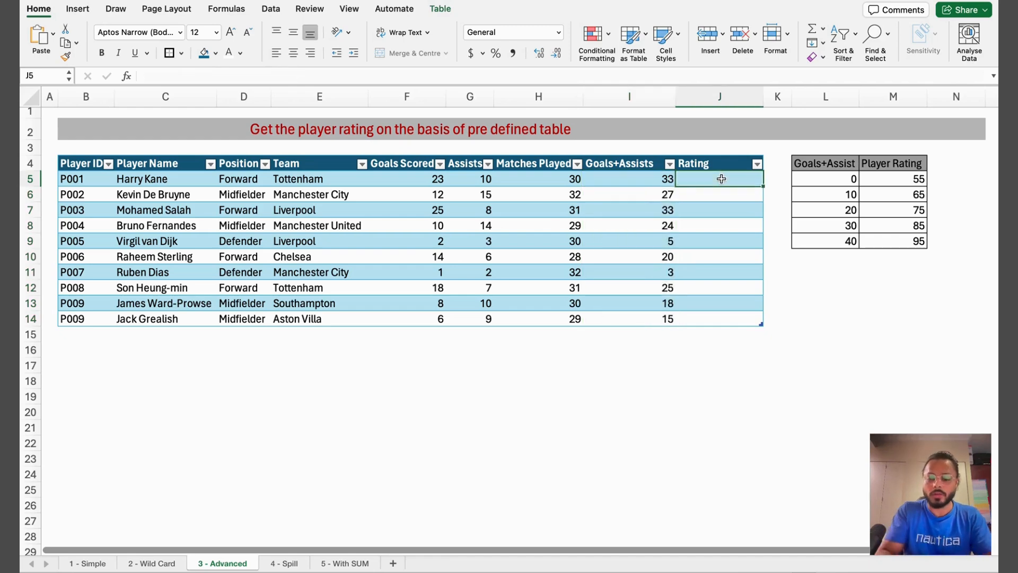
text(=x)
key(Tab)
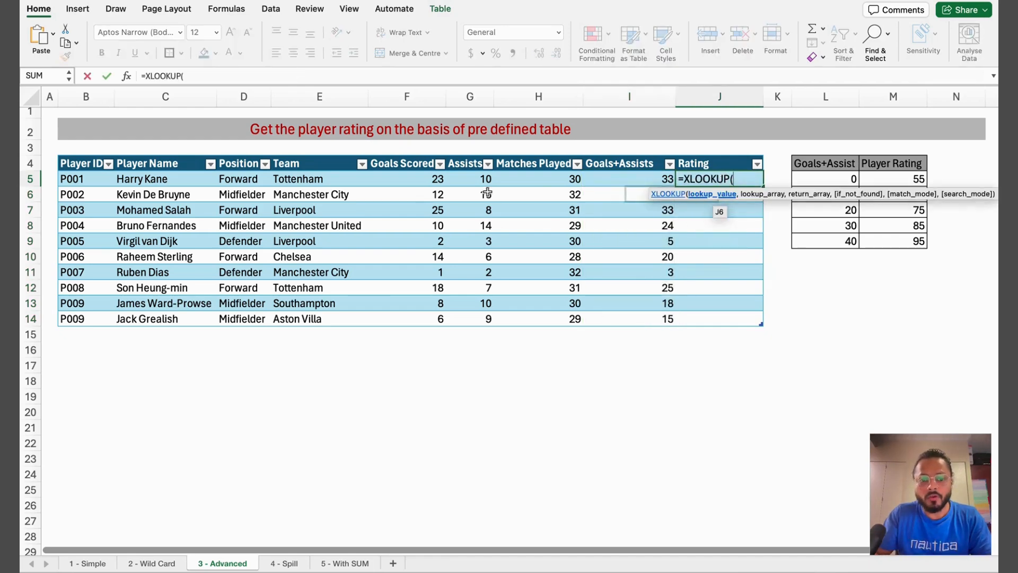
click(614, 179)
text(,)
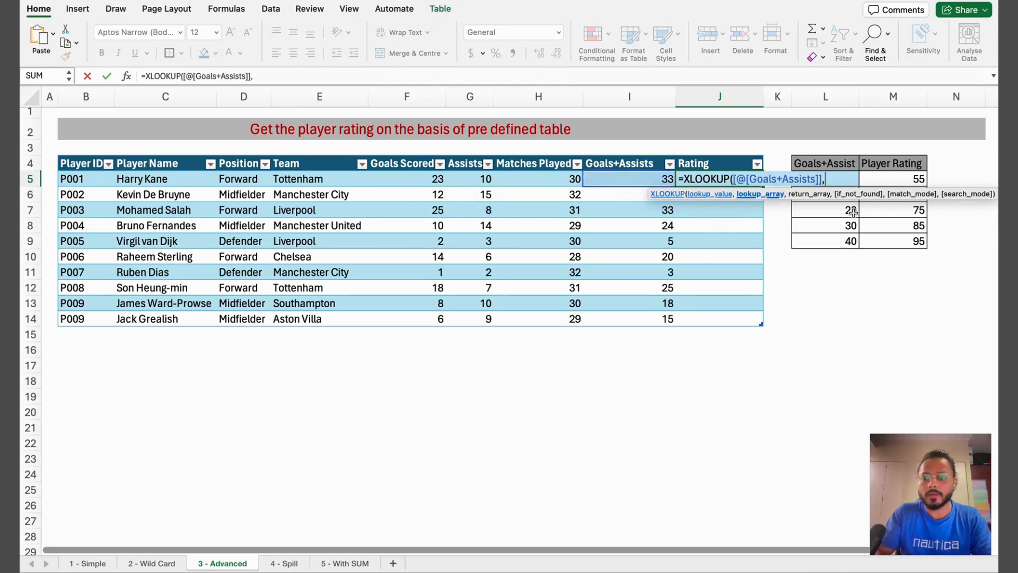
drag(837, 243, 839, 185)
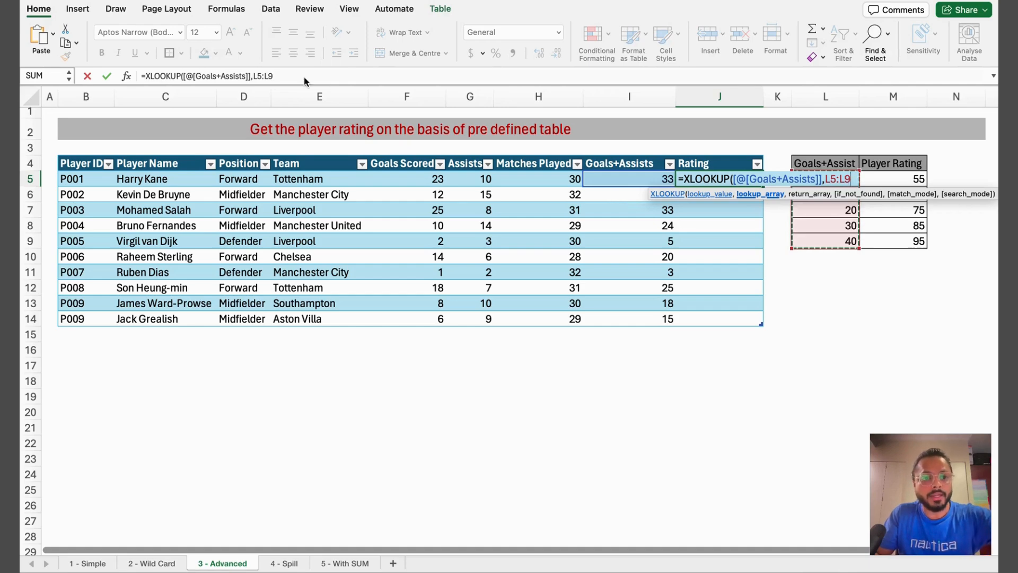
click(269, 76)
key(F4)
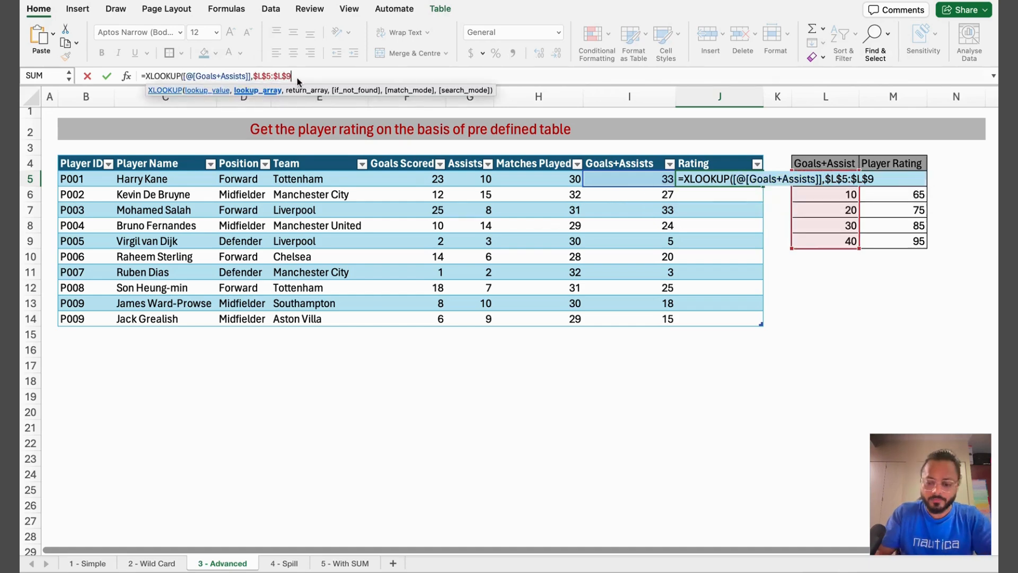
Step: Complete J5's XLOOKUP with absolute return array $M$5:$M$9, an empty if_not_found argument and match mode 0 - Exact match
text(,)
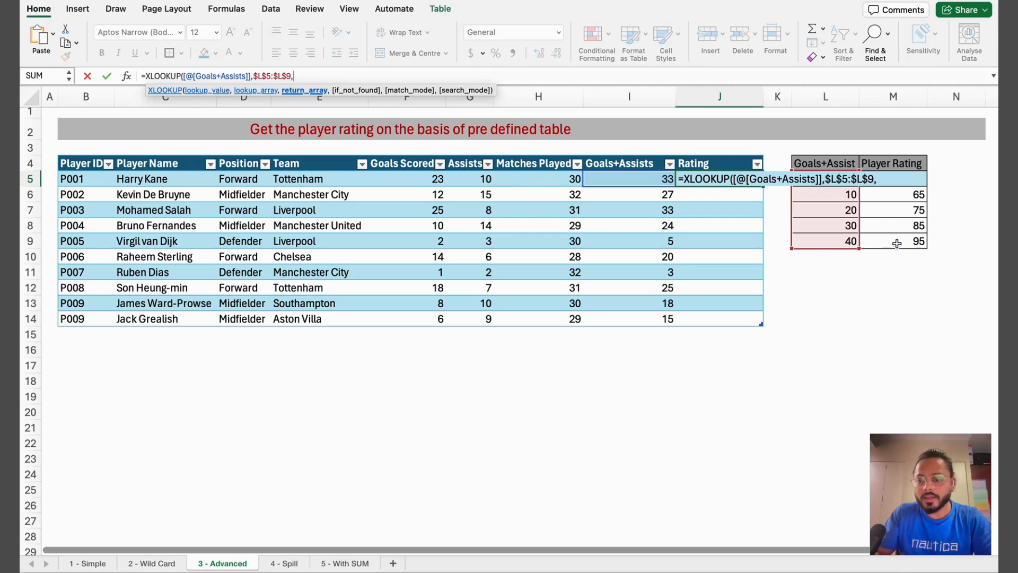
drag(886, 241, 901, 180)
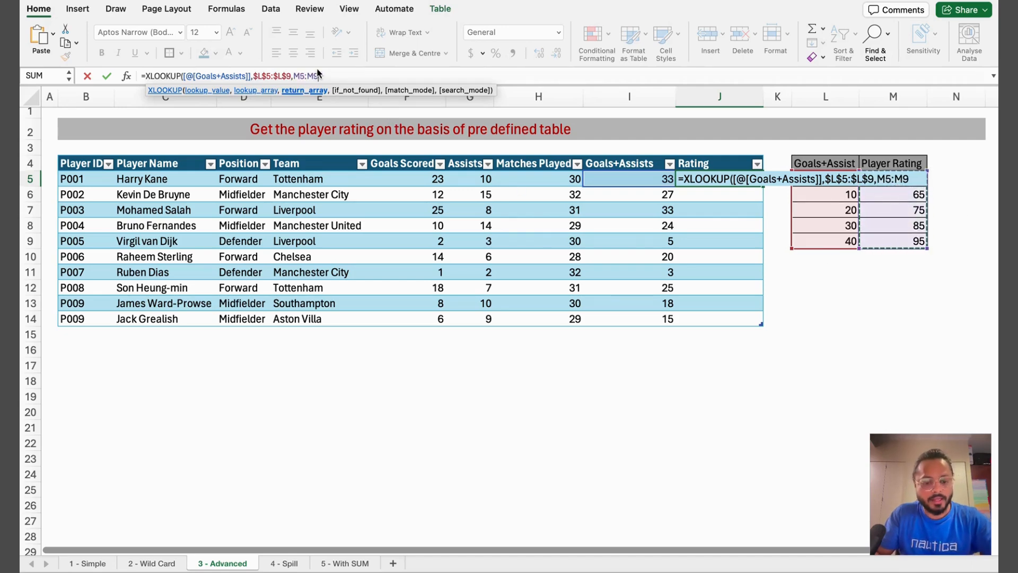
key(F4)
click(365, 76)
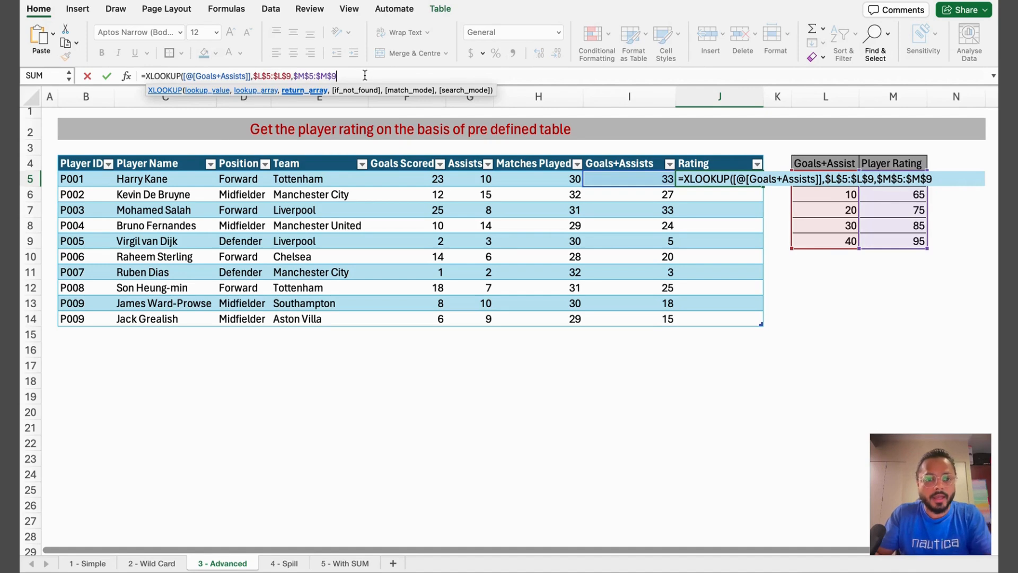
text(,)
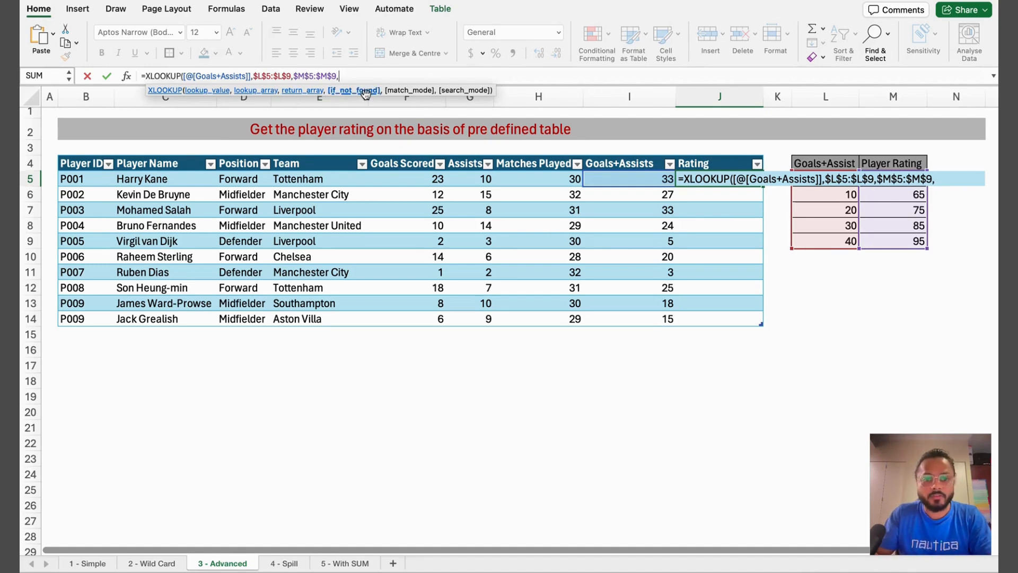
text(,)
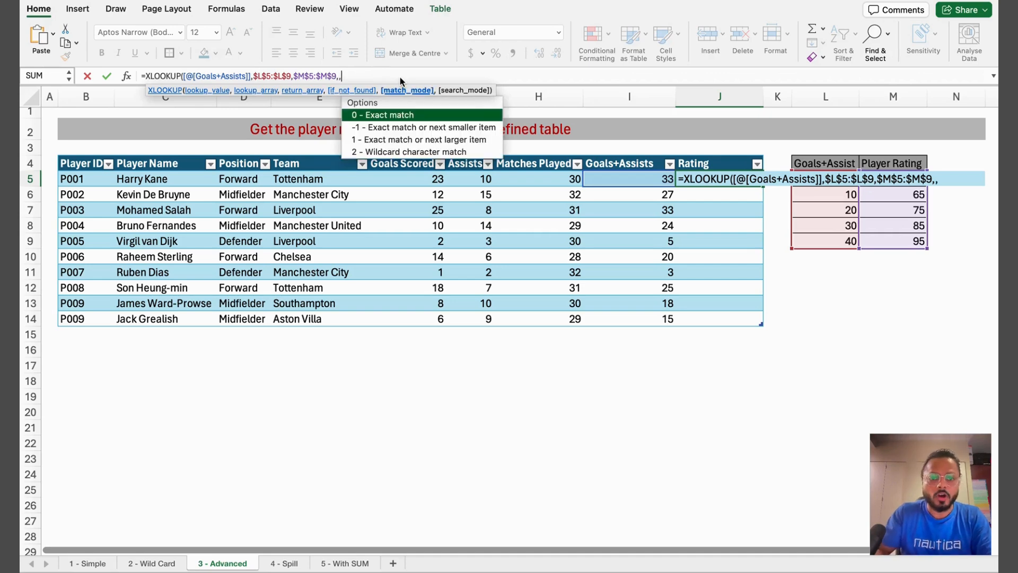
double_click(423, 115)
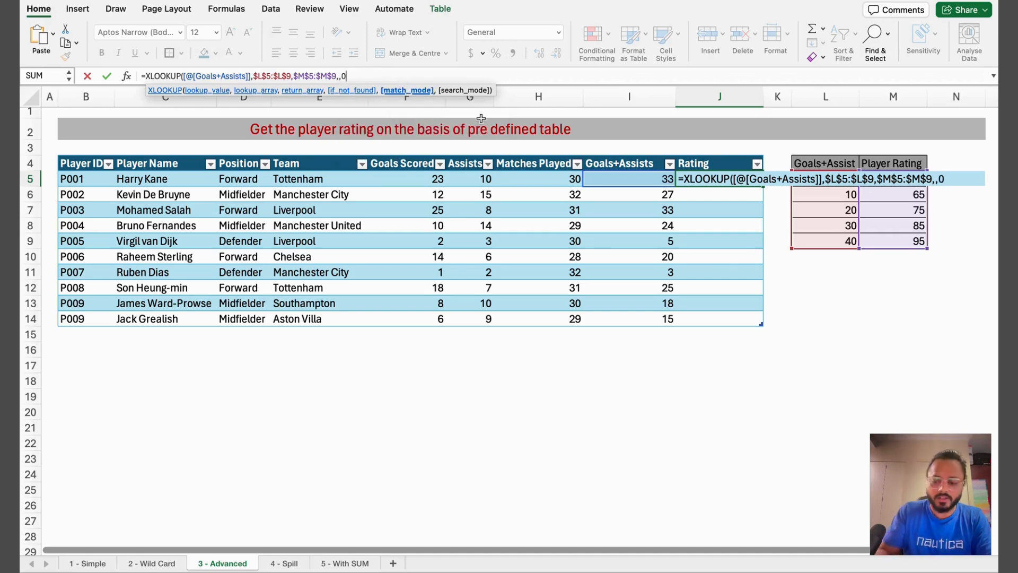
key(Return)
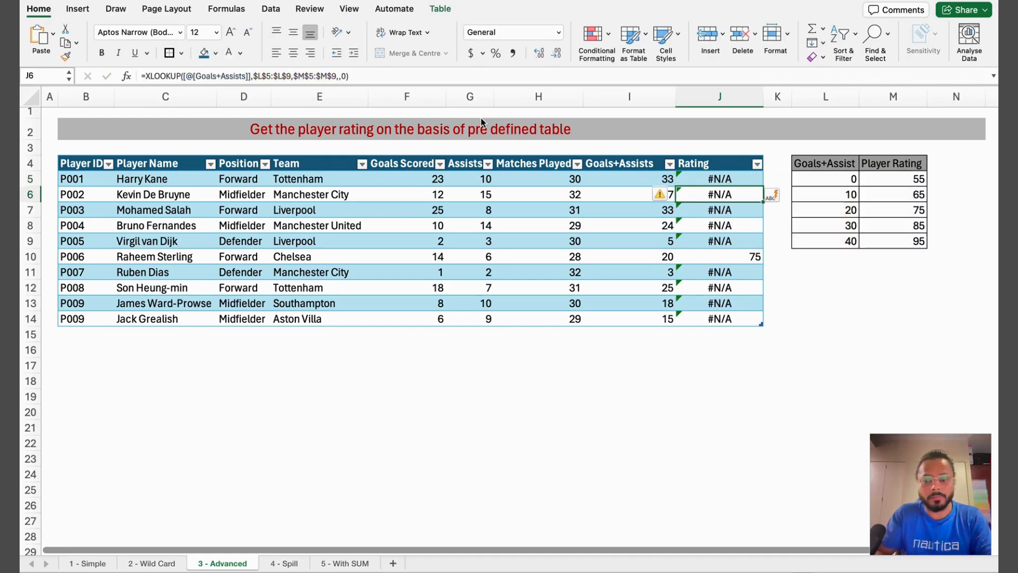
Step: Compare the Goals+Assists value in I10 with its threshold row in the rating table, then check the rest of the column
click(664, 260)
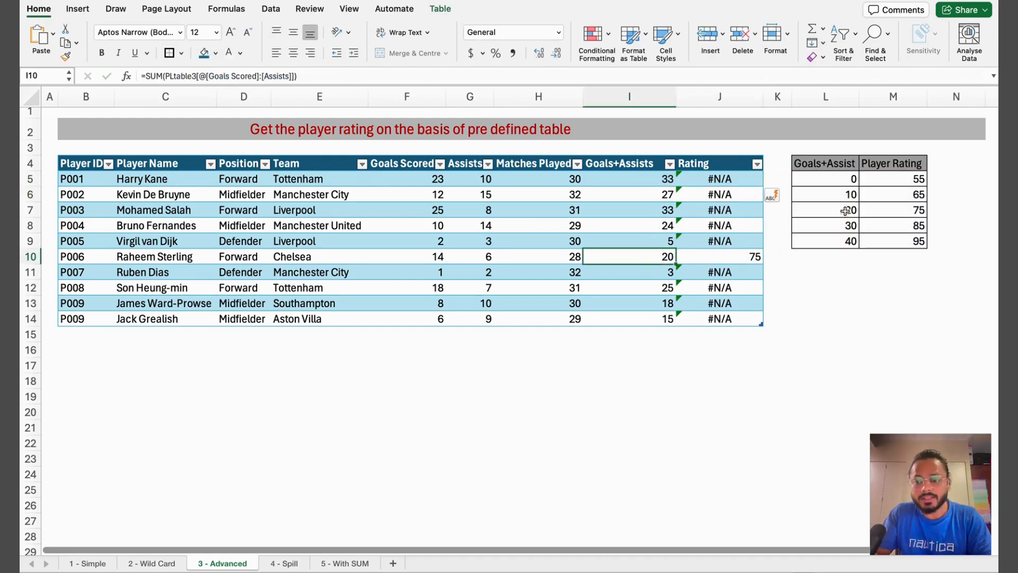
drag(845, 212, 881, 211)
drag(664, 179, 655, 317)
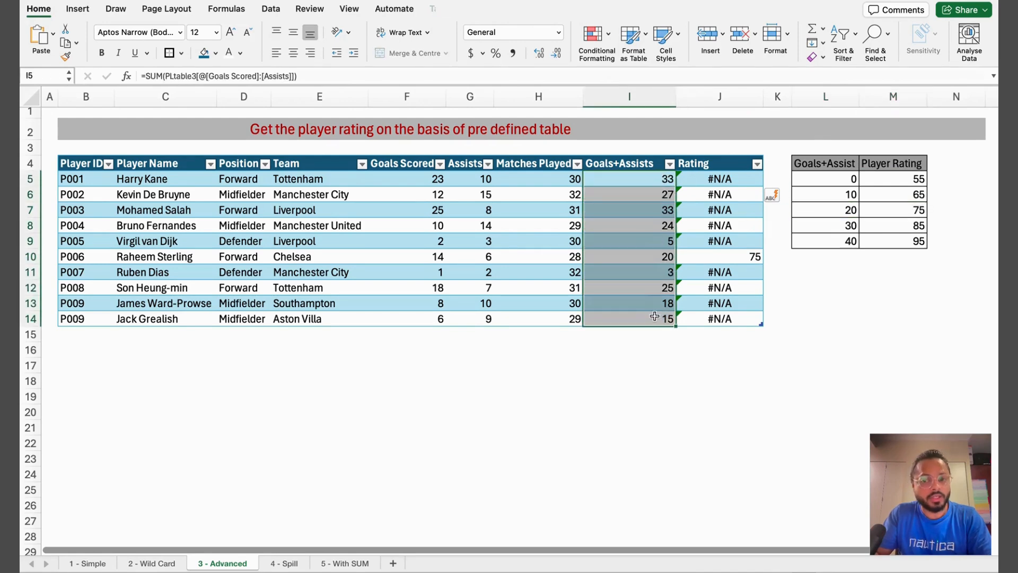
Step: Change the match mode of J5's XLOOKUP to 1 - Exact match or next larger item
click(730, 179)
click(348, 76)
key(BackSpace)
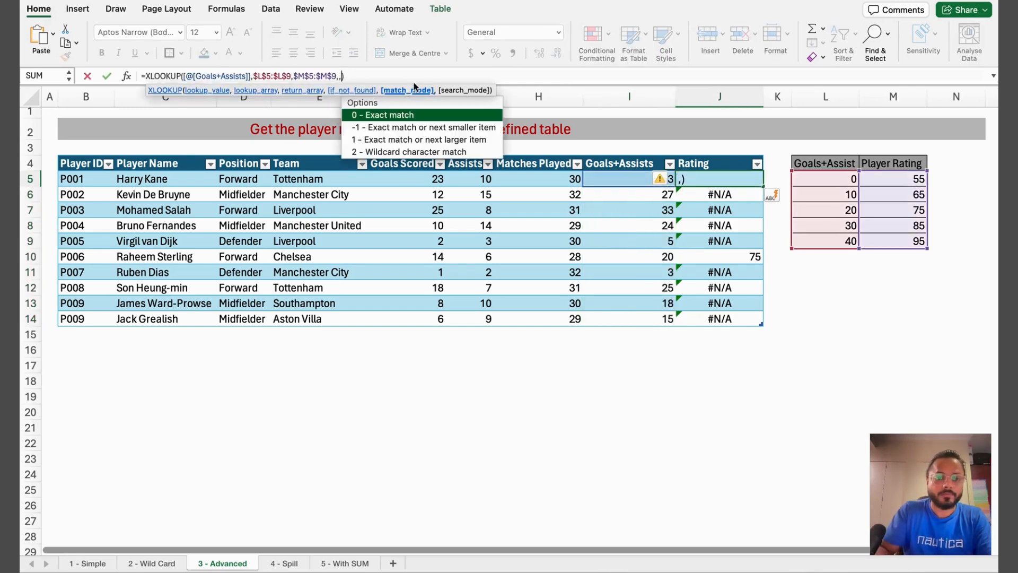
key(Down)
key(Up)
key(Up)
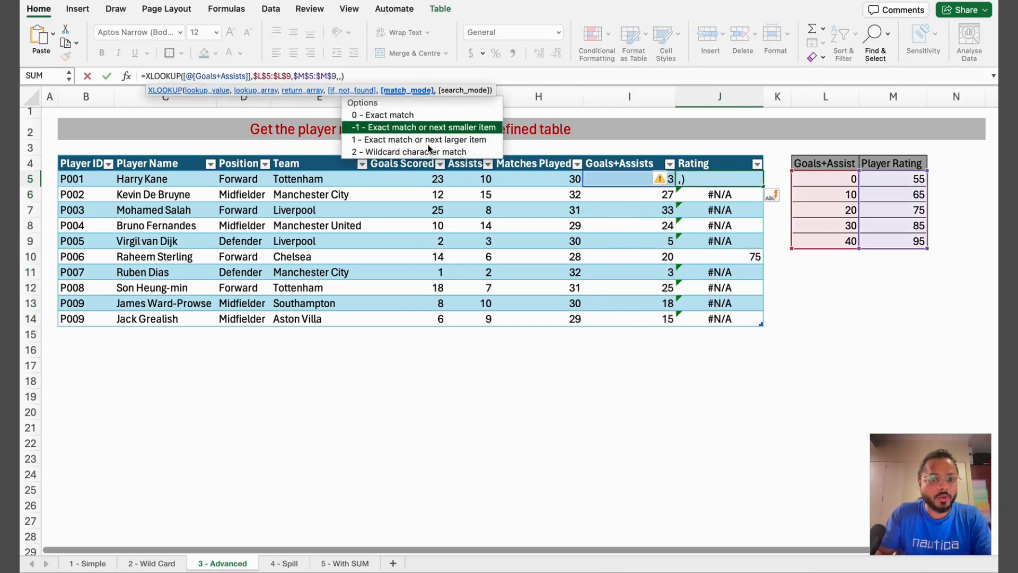
key(Down)
key(Up)
key(Down)
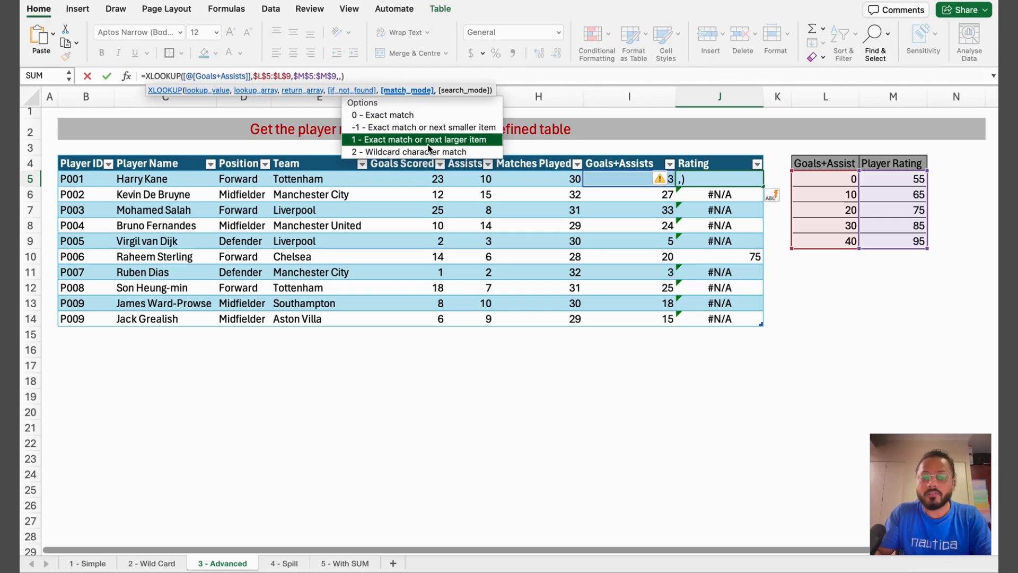
key(Up)
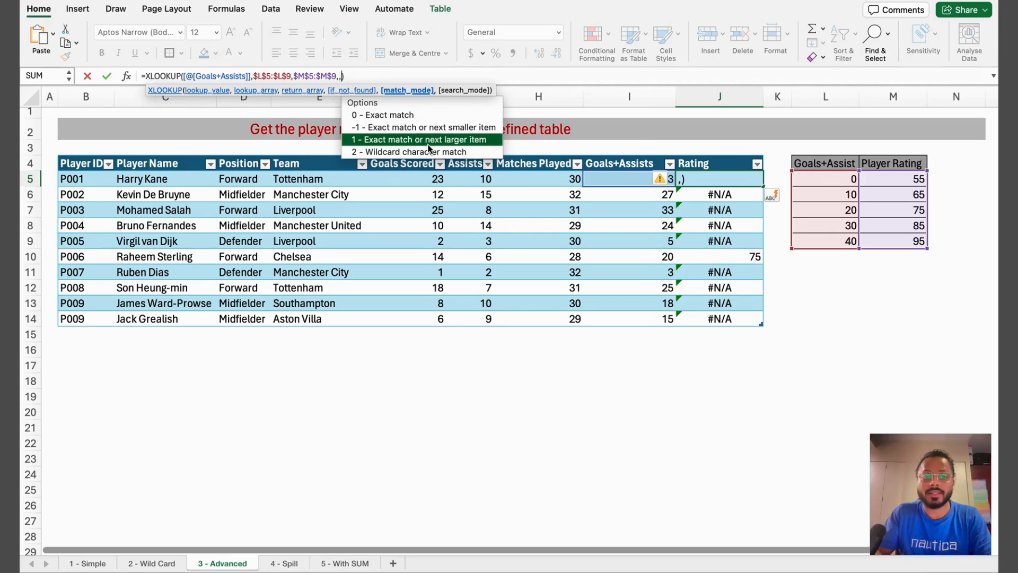
double_click(428, 145)
key(Return)
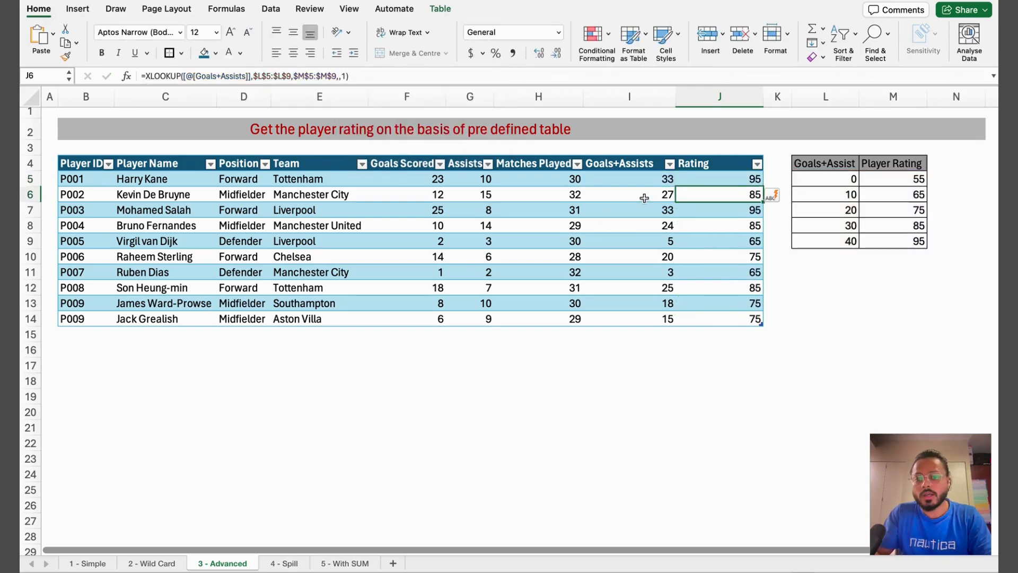
Step: Compare the first player's Goals+Assists and Rating with the 30 threshold row of the rating table
click(663, 183)
click(757, 180)
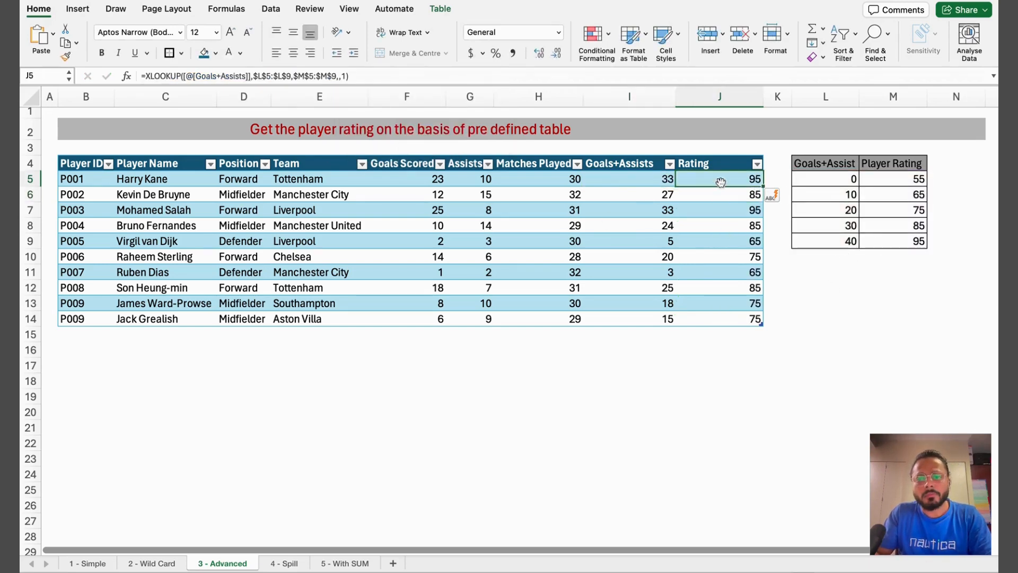
click(668, 178)
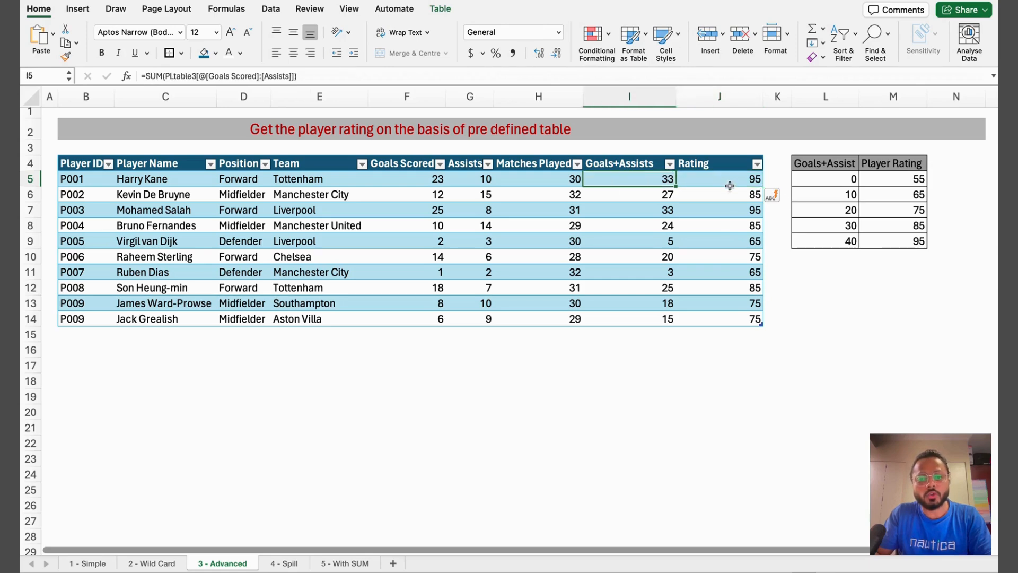
drag(847, 228, 875, 224)
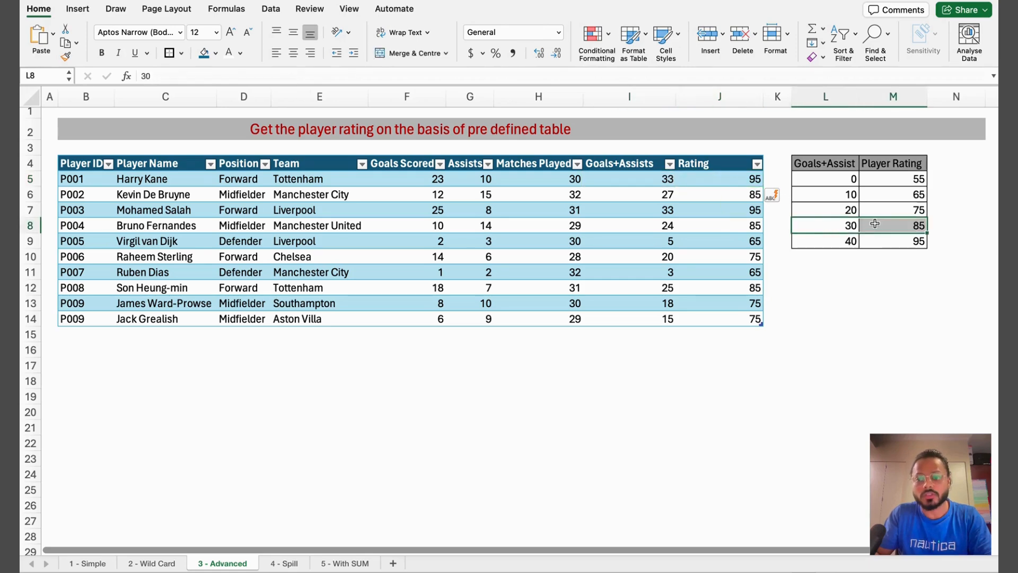
Step: Change the match mode of J5's XLOOKUP to -1, exact match or next smaller item
click(732, 179)
click(386, 76)
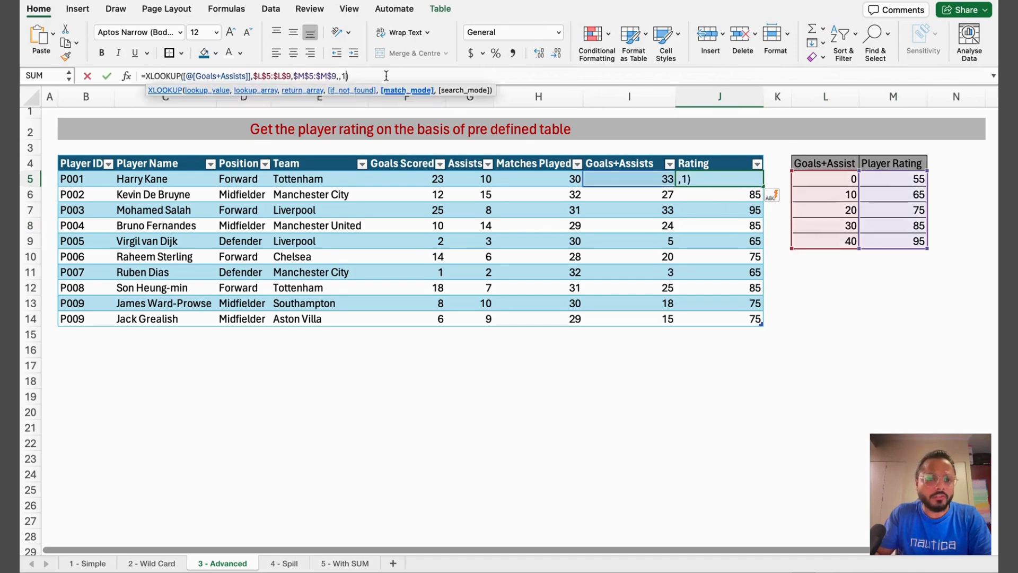
text(-)
key(Return)
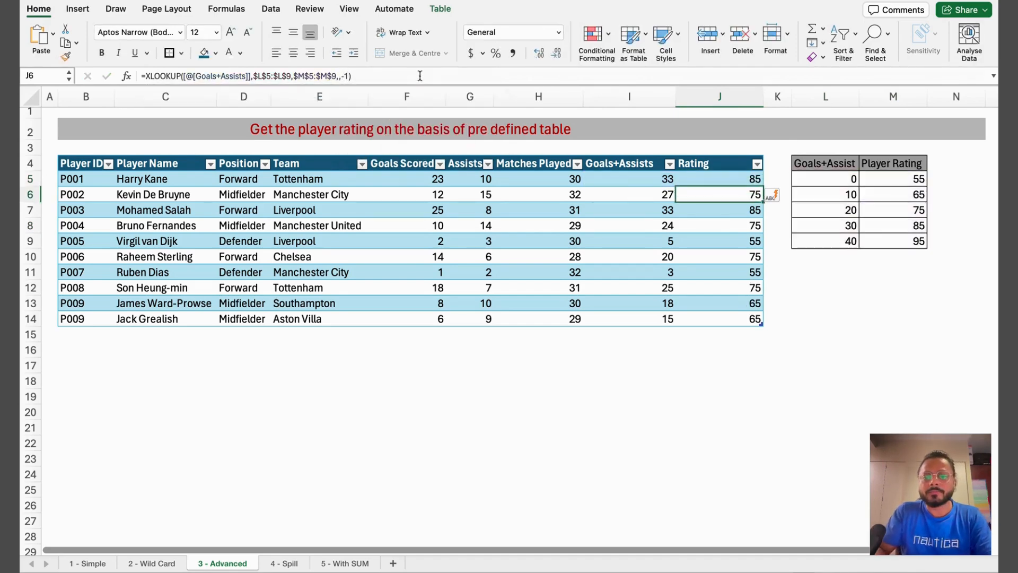
Step: Check the recalculated Rating column against the players' Goals+Assists values in rows 5 to 14
click(732, 182)
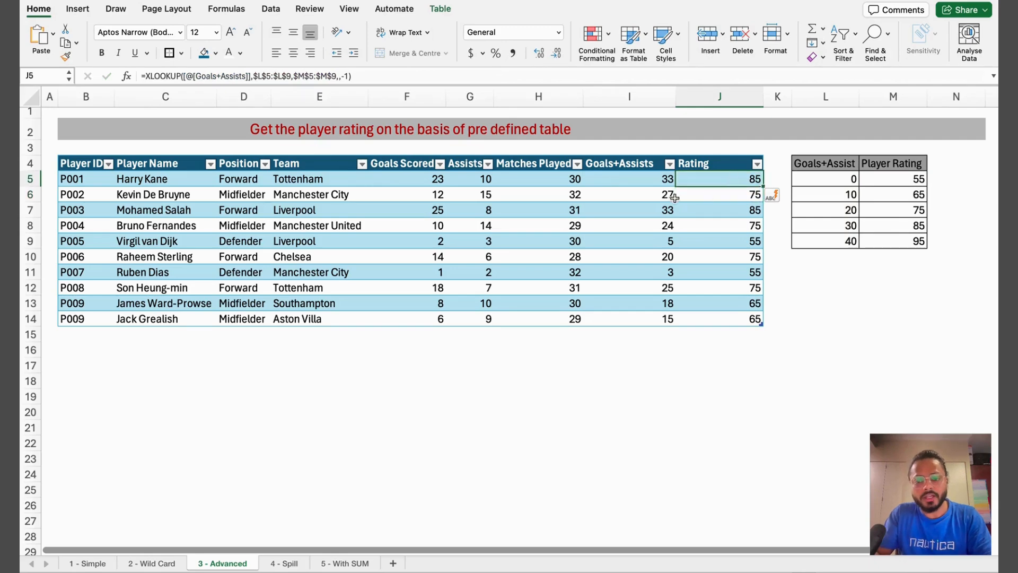
click(675, 198)
click(727, 196)
click(661, 179)
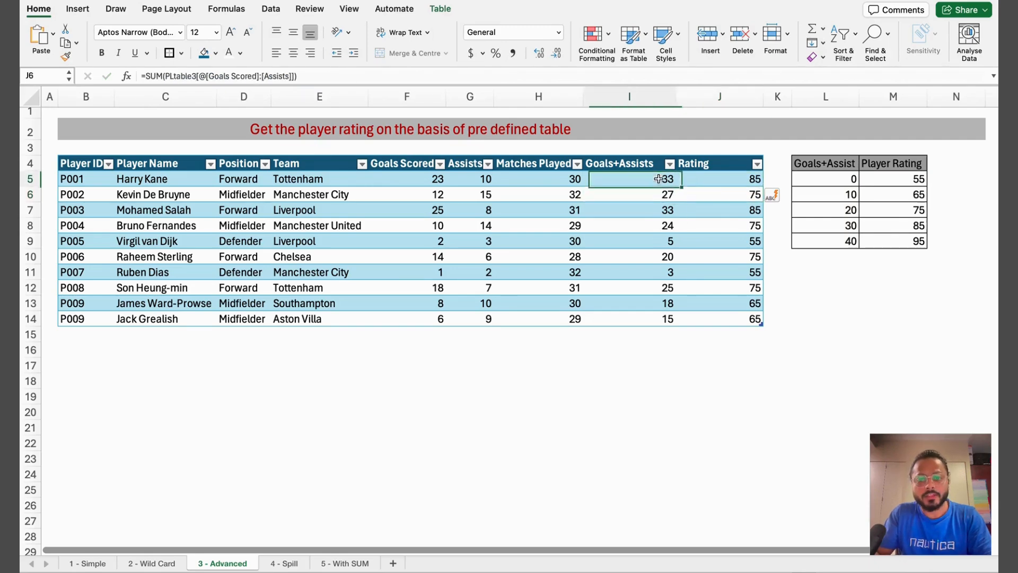
drag(661, 179, 670, 319)
drag(727, 181, 721, 309)
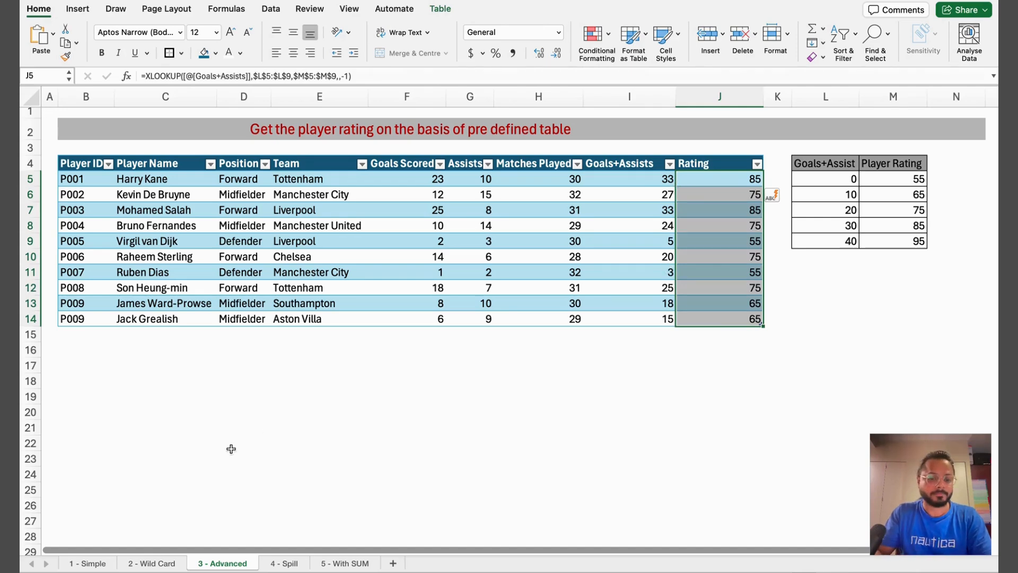
Step: Switch to the 4 - Spill sheet and review the player list in J5:J9 and the result headers in K4:M4
click(286, 563)
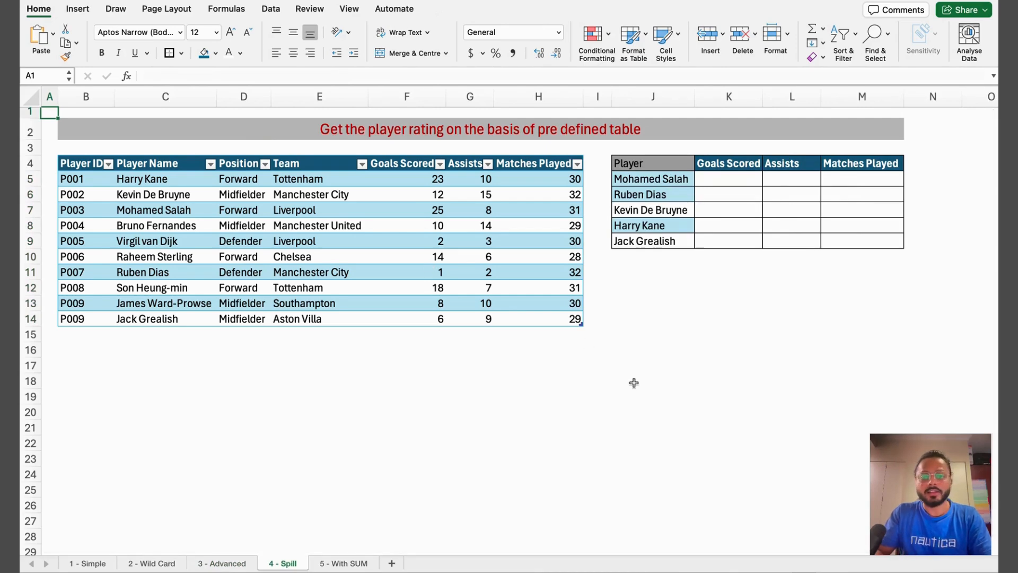
drag(661, 180, 659, 242)
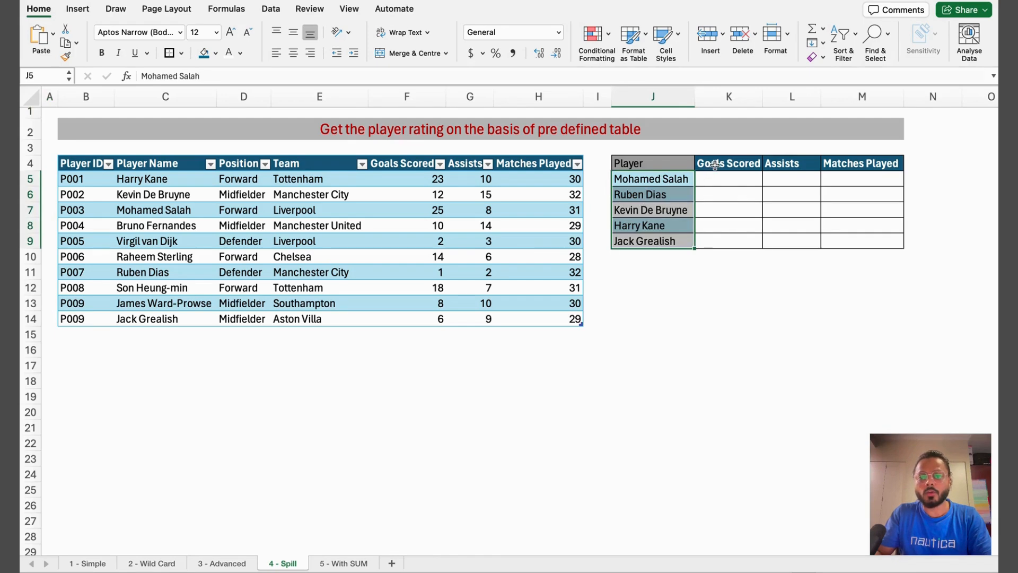
drag(715, 165, 841, 167)
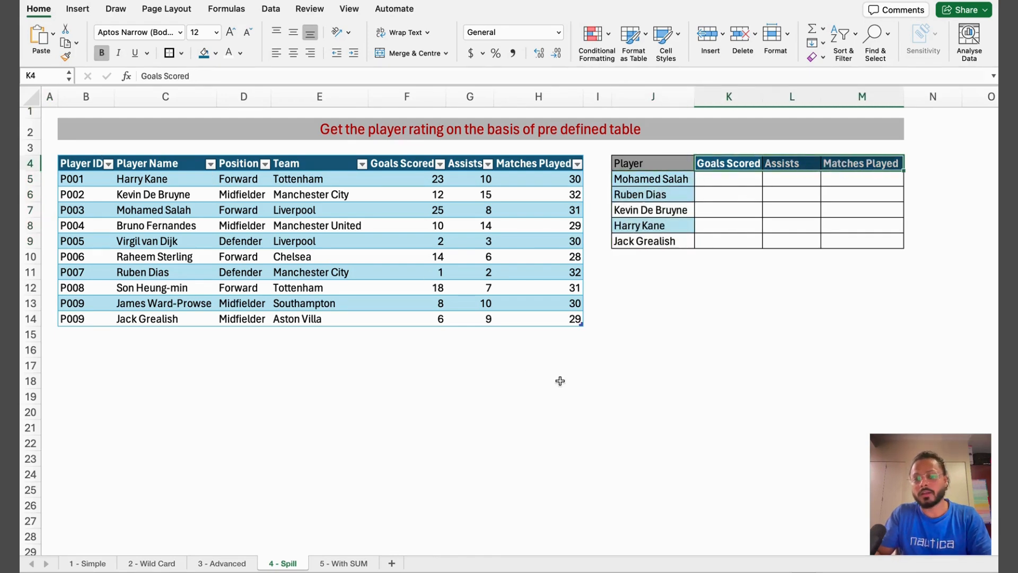
Step: Enter an XLOOKUP in K5 that finds J5 in PLtable34[Player Name] and returns PLtable34[[Goals Scored]:[Matches Played]]
click(720, 177)
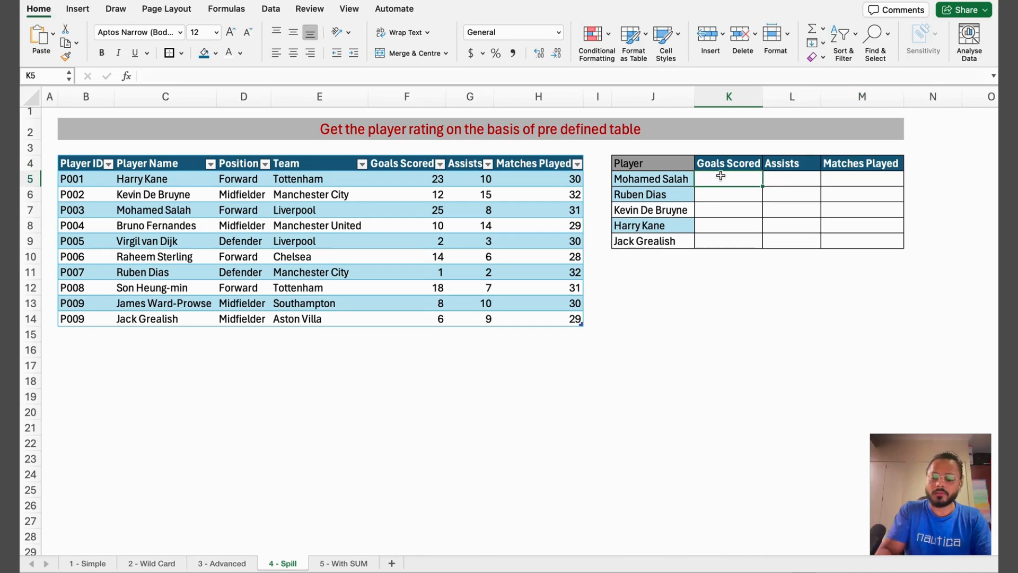
text(=xloo)
key(Tab)
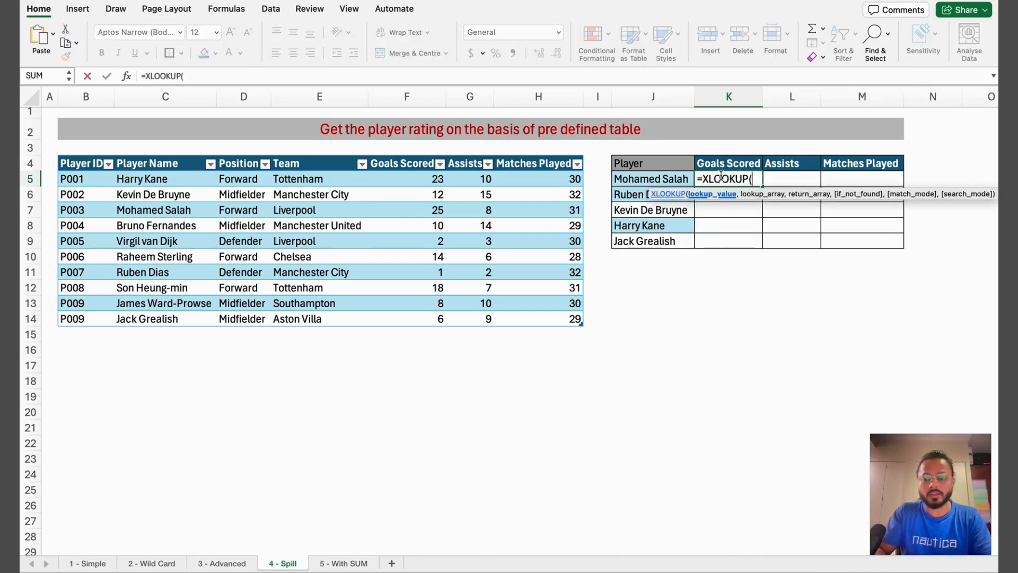
click(631, 178)
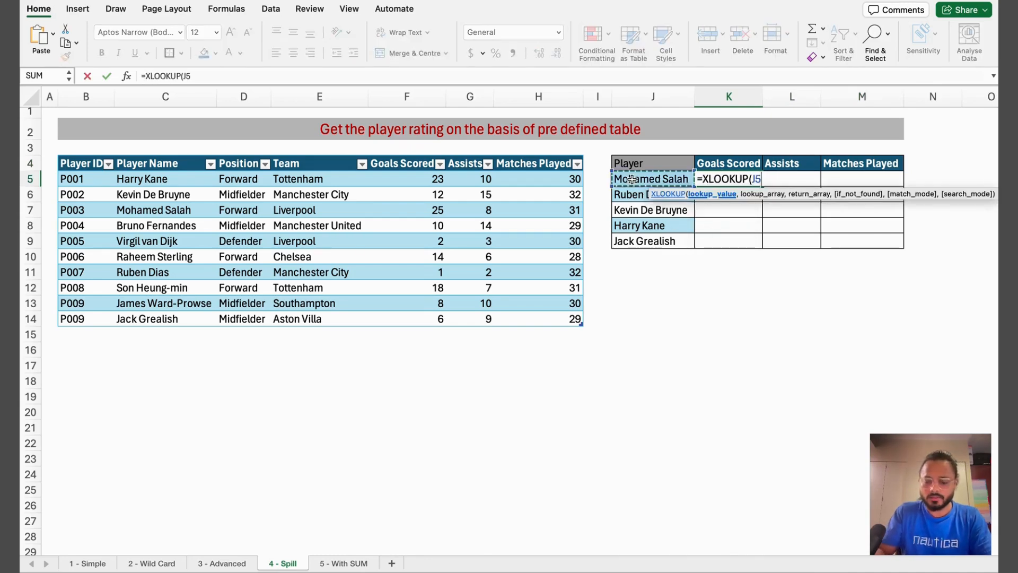
text(,)
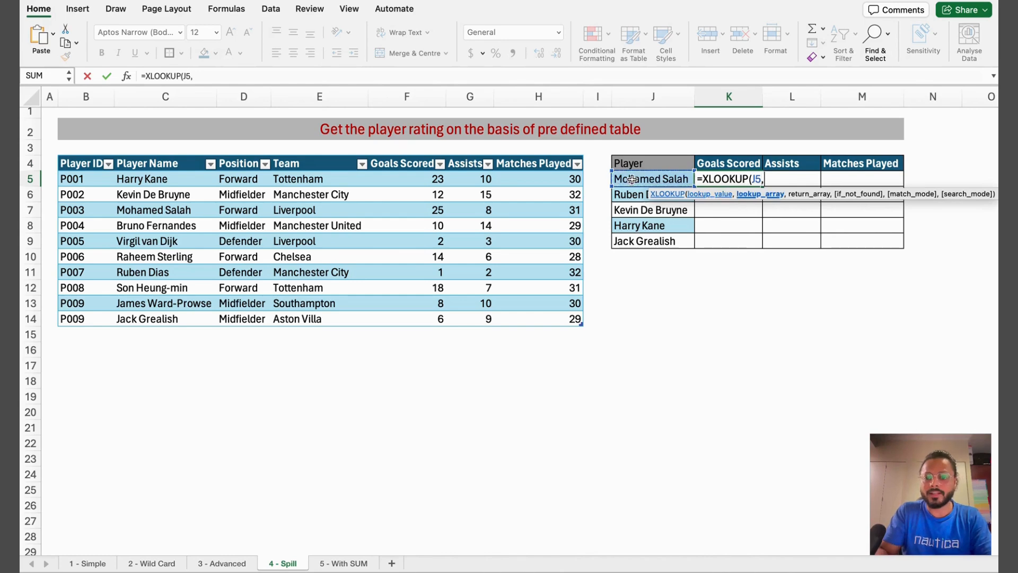
drag(174, 181, 173, 319)
text(,)
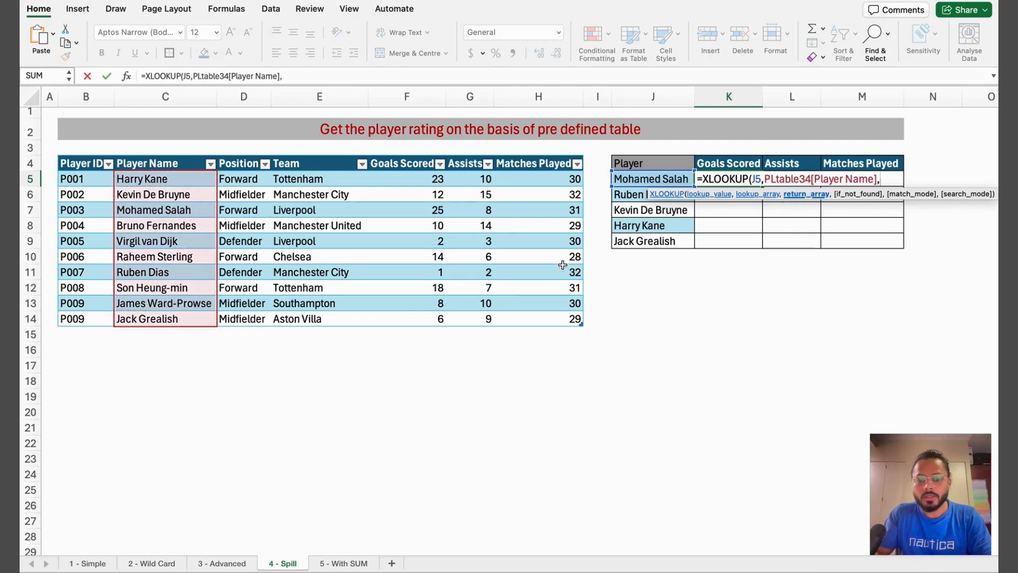
drag(410, 172, 582, 321)
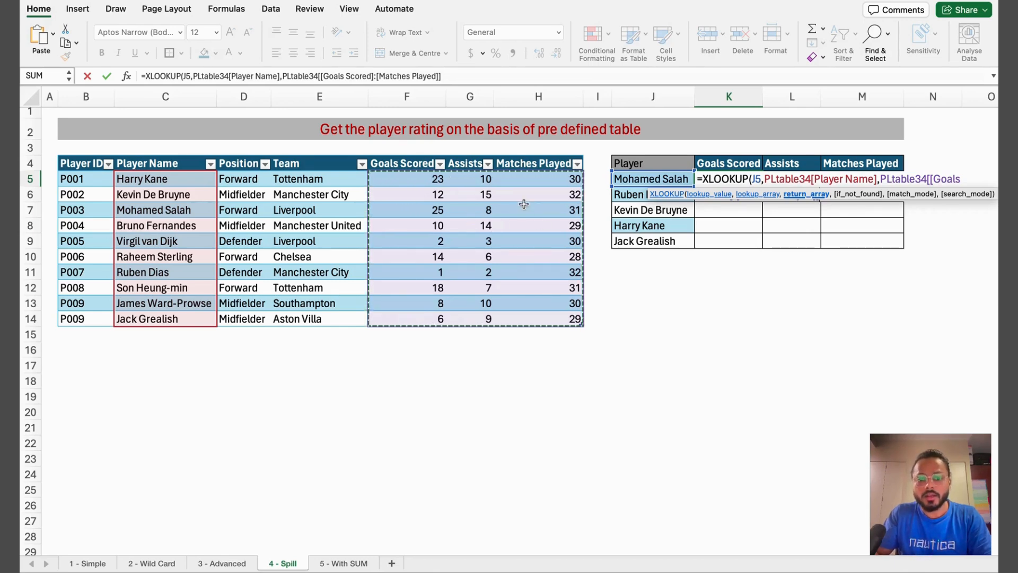
click(498, 80)
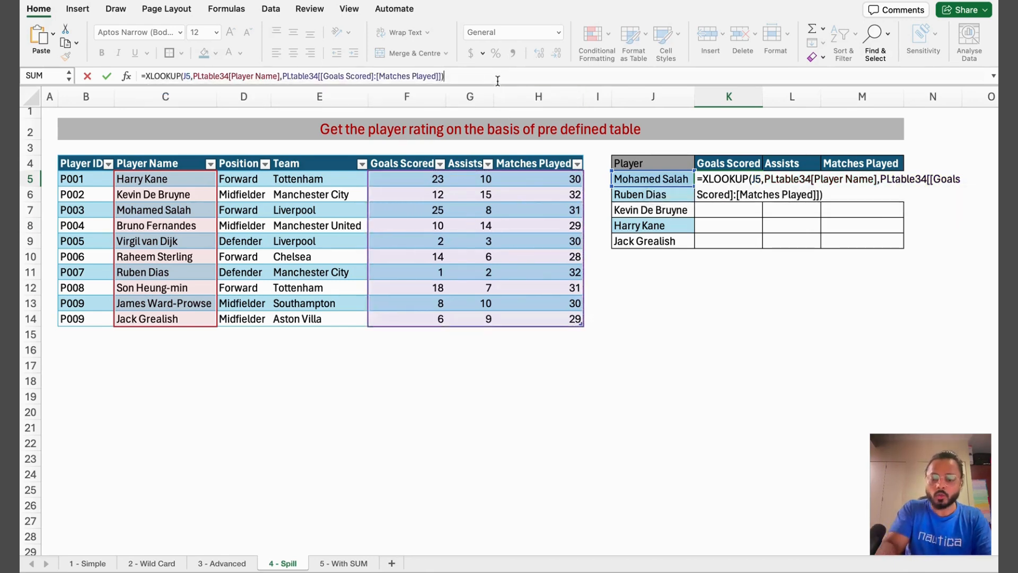
key(Return)
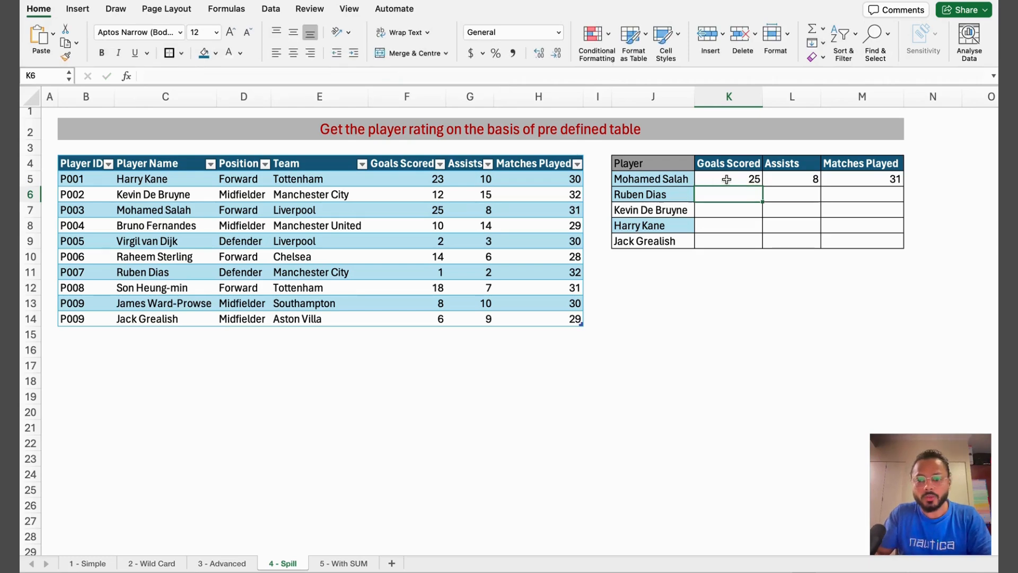
Step: Inspect the spilled XLOOKUP results across K5:M5, checking the formula behind each cell
drag(726, 179, 857, 176)
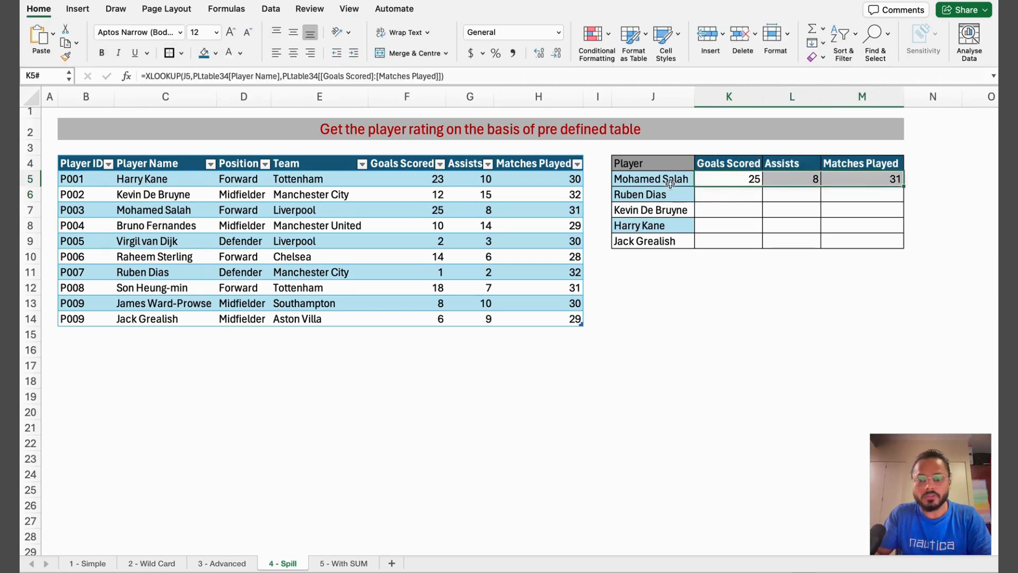
click(743, 179)
click(800, 179)
click(862, 178)
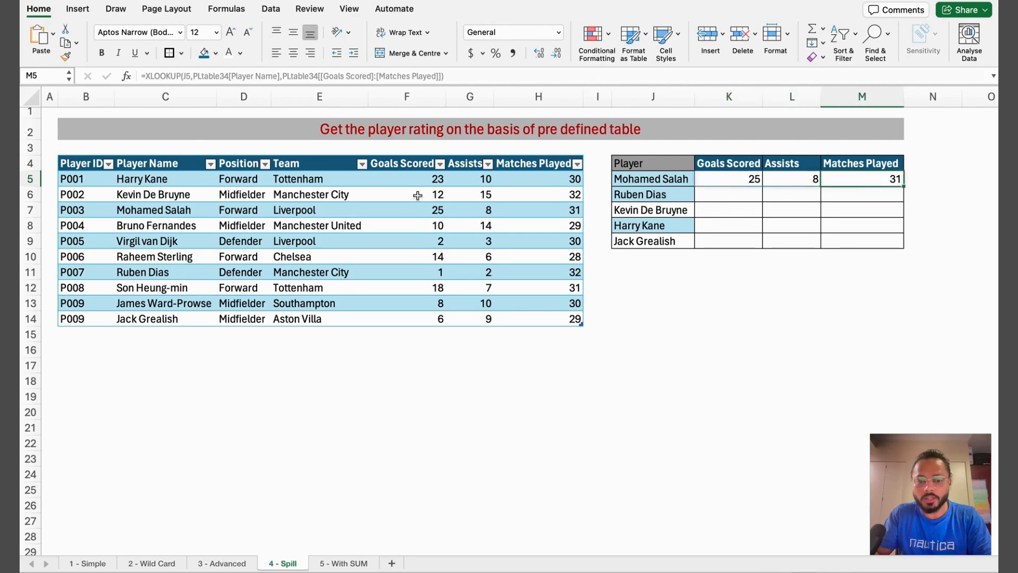
Step: Fill the XLOOKUP formula in K5 down through K9 for the remaining players
drag(408, 209, 573, 210)
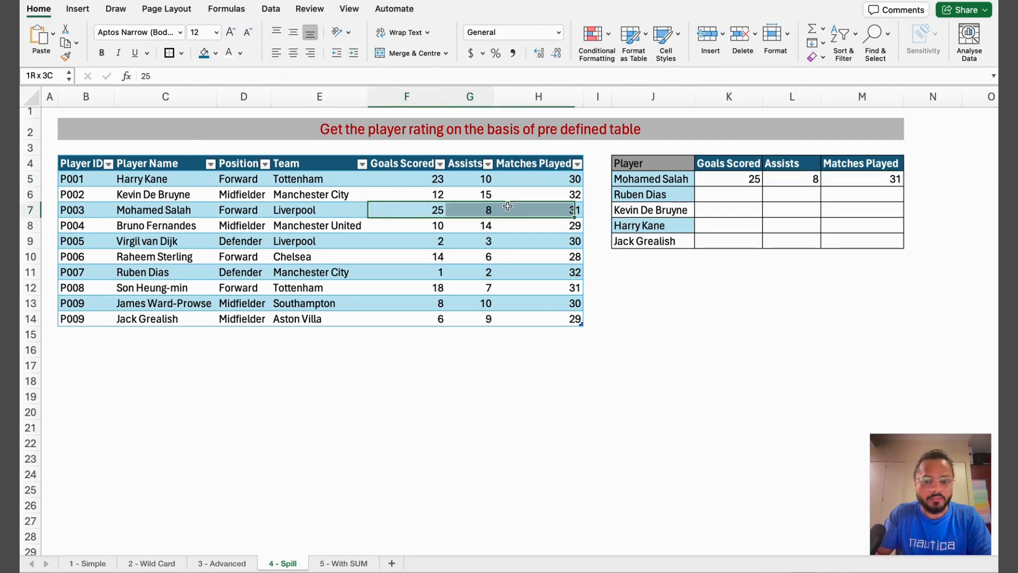
click(749, 182)
drag(764, 187, 758, 250)
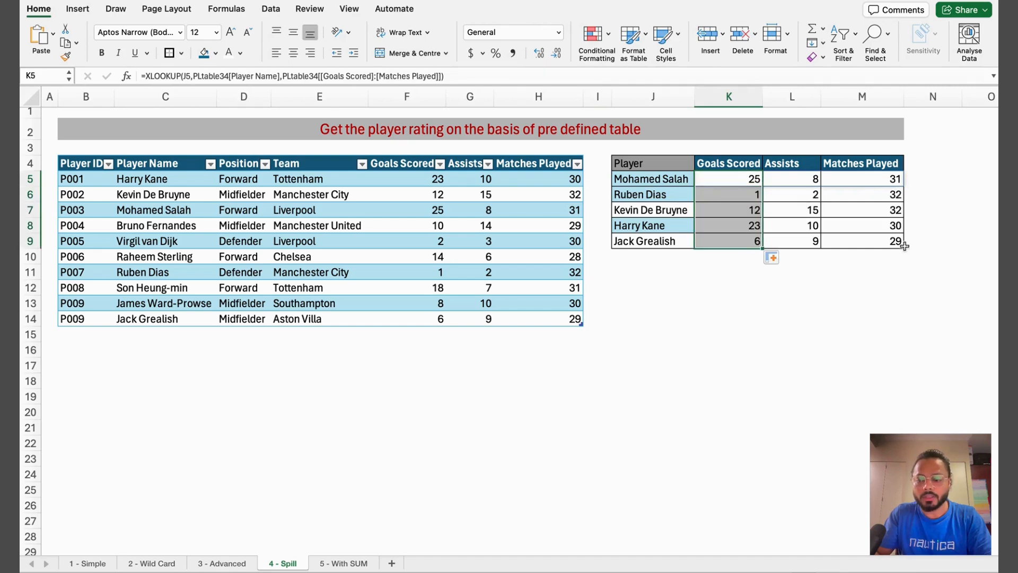
Step: Check each player in J5:J9 against the spilled goals, assists and matches results in K5:M9
click(678, 182)
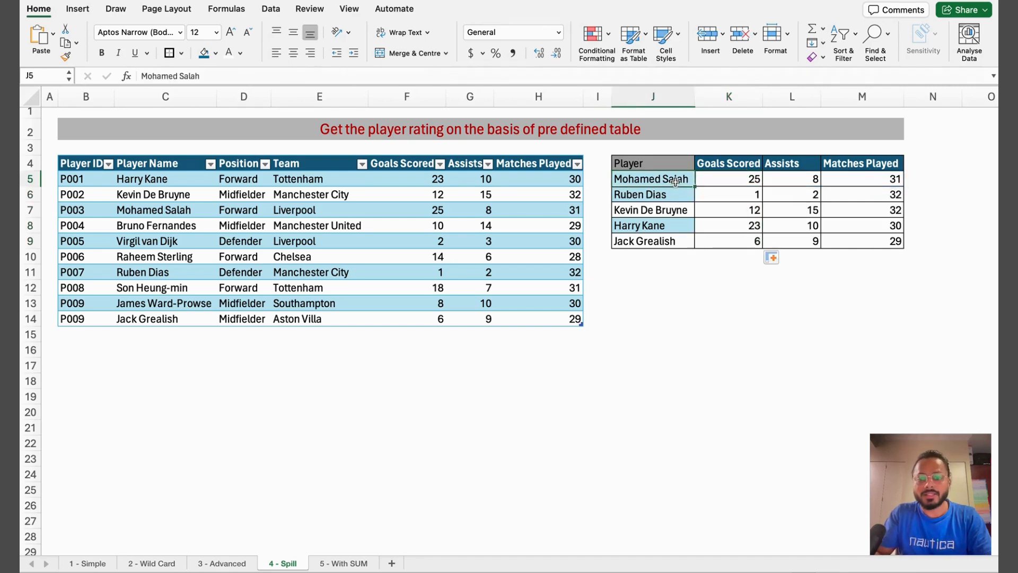
click(678, 194)
click(678, 210)
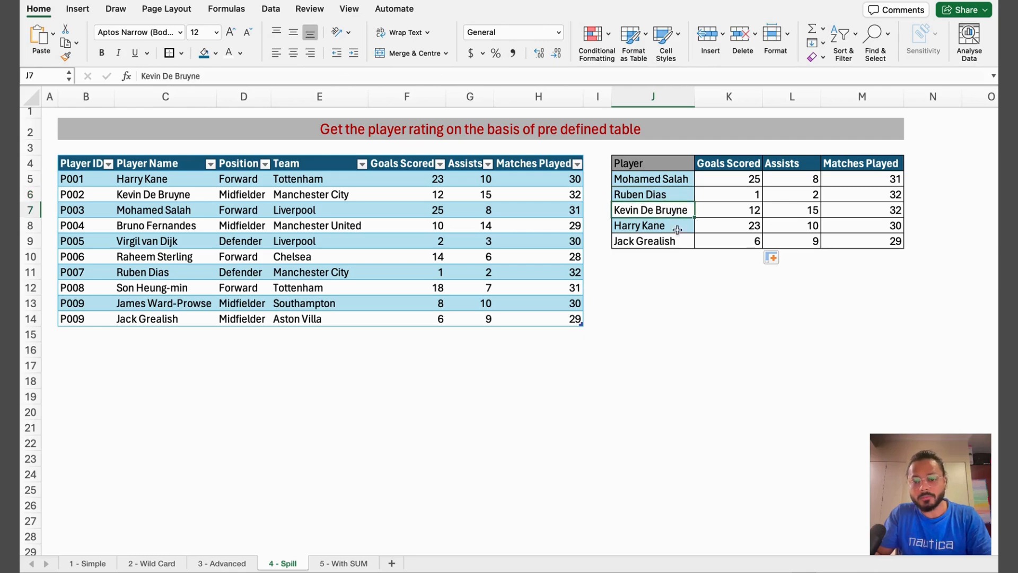
click(678, 229)
click(678, 242)
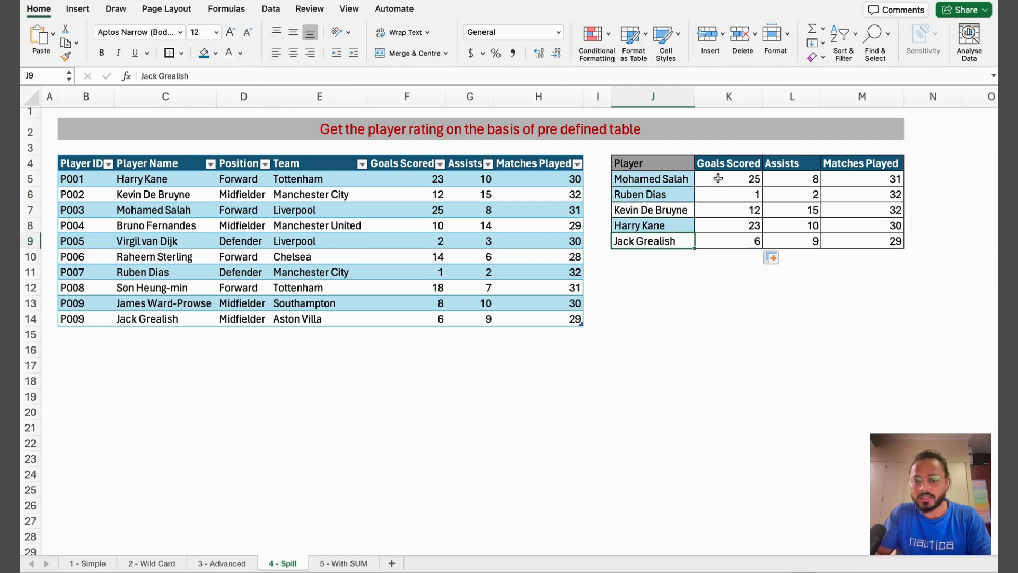
drag(714, 177, 847, 236)
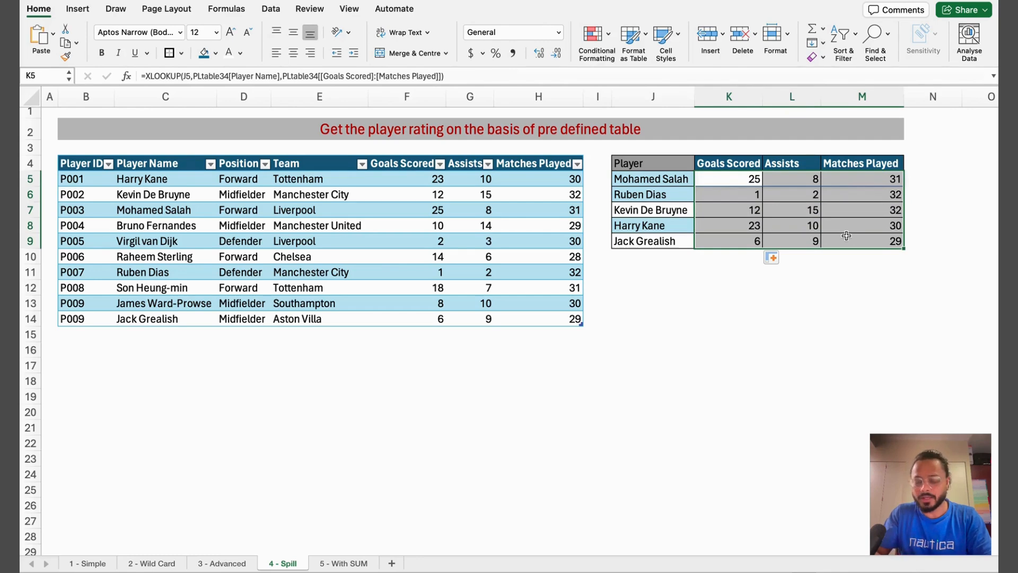
click(670, 348)
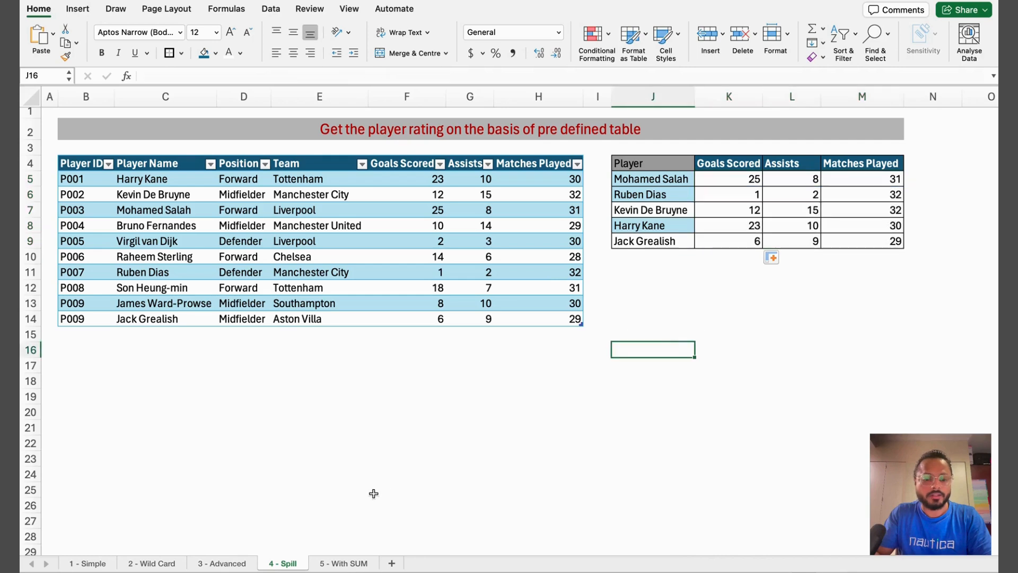
Step: Switch to the 5 - With SUM sheet and review the monthly sales table and the Employee Name and Month inputs below it
click(344, 563)
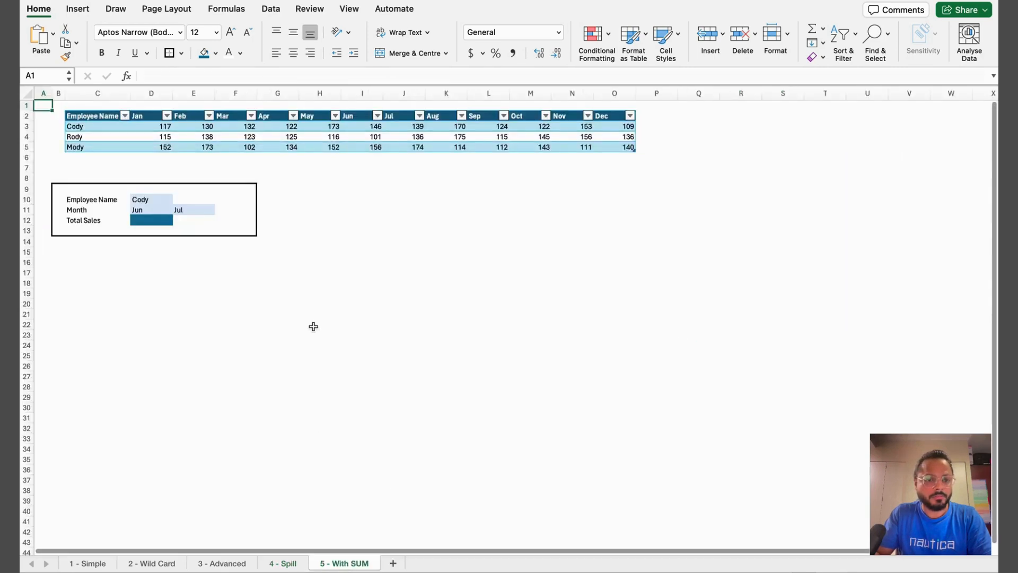
click(317, 324)
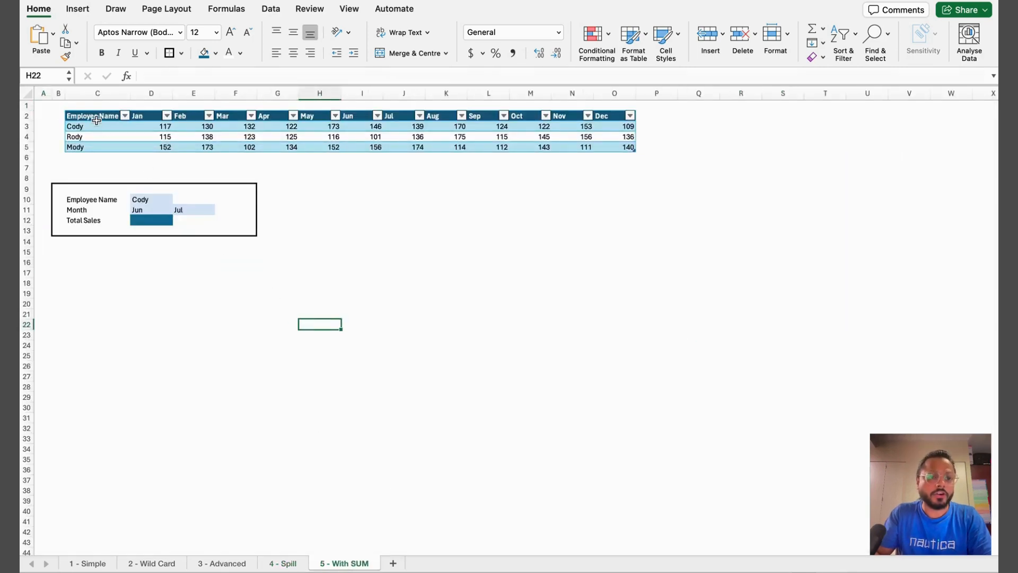
drag(143, 115, 590, 117)
click(85, 126)
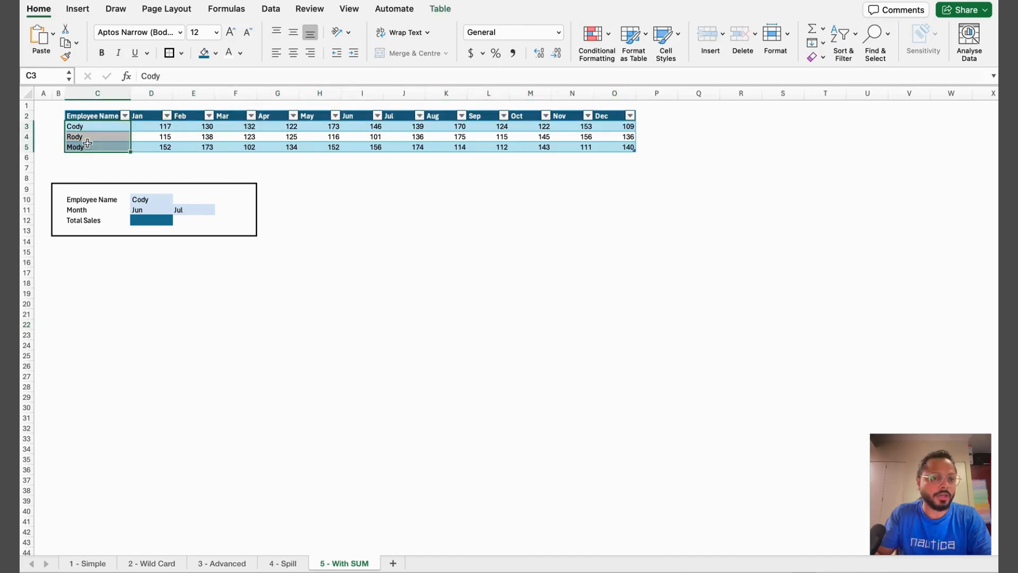
drag(140, 128, 582, 146)
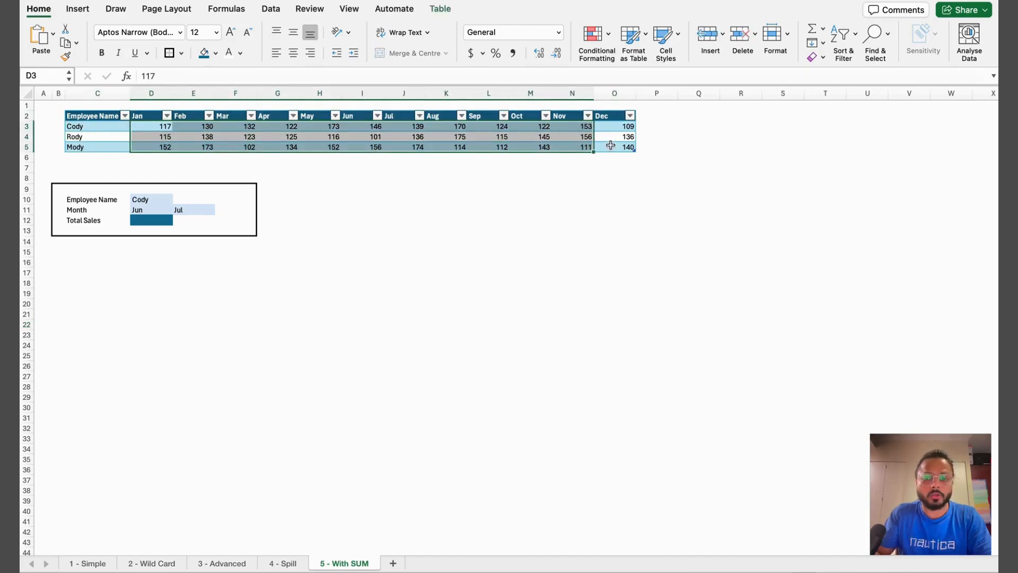
click(97, 128)
click(157, 199)
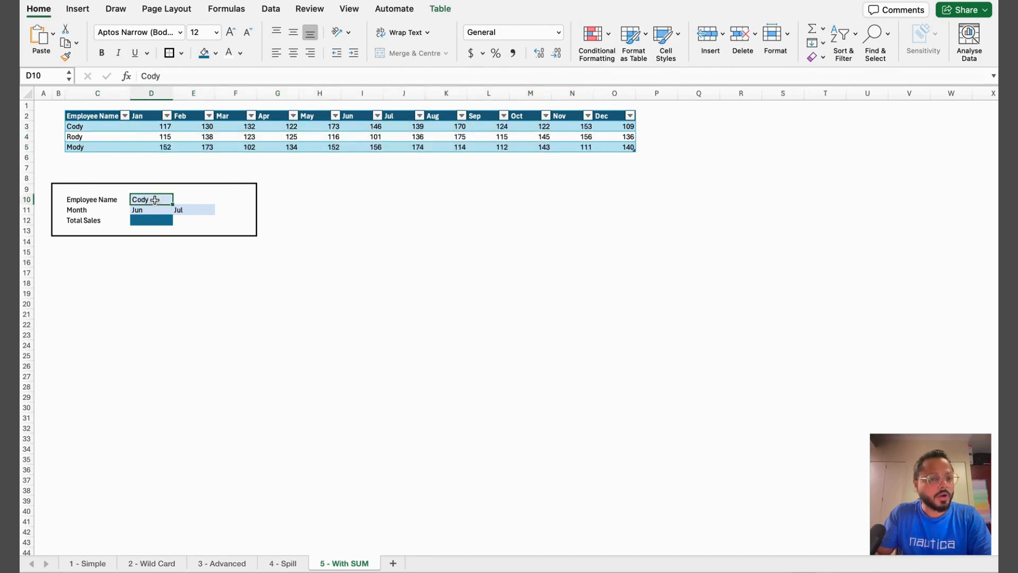
click(104, 209)
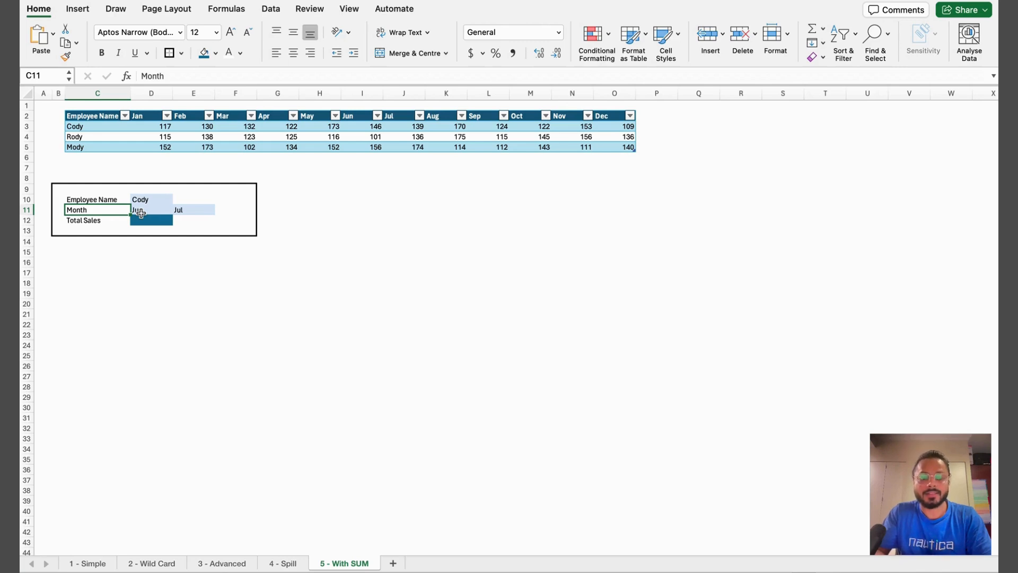
Step: In the Total Sales cell D12, start a SUM with an XLOOKUP of the Jun header in the Jan:Dec headers, returning D3:O3
click(154, 220)
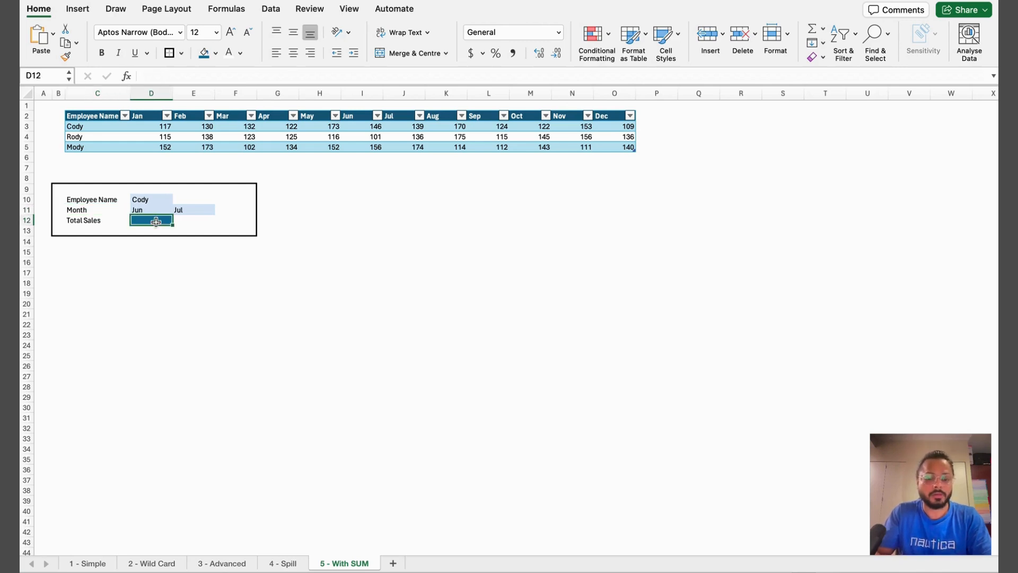
text(=su)
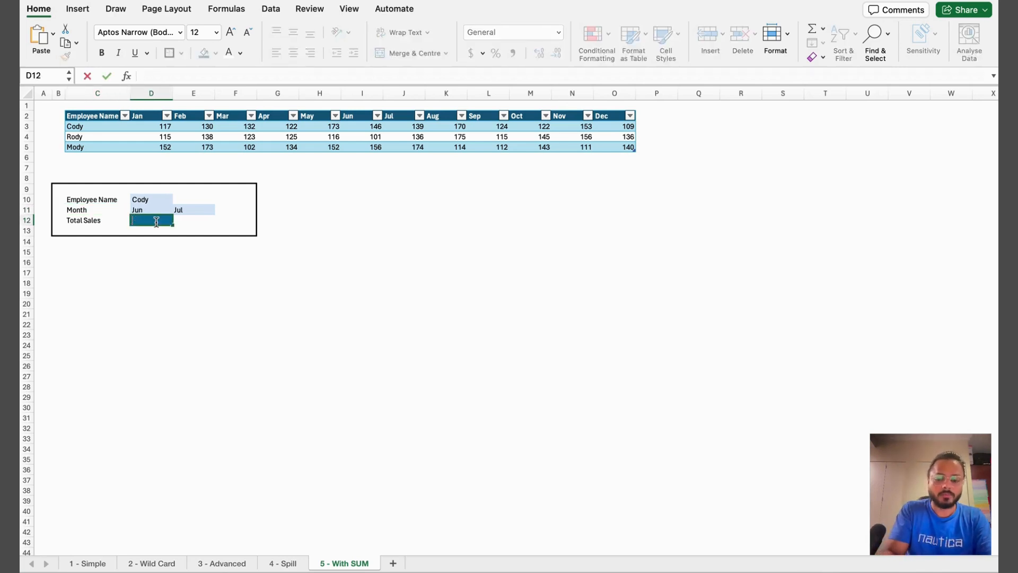
key(Tab)
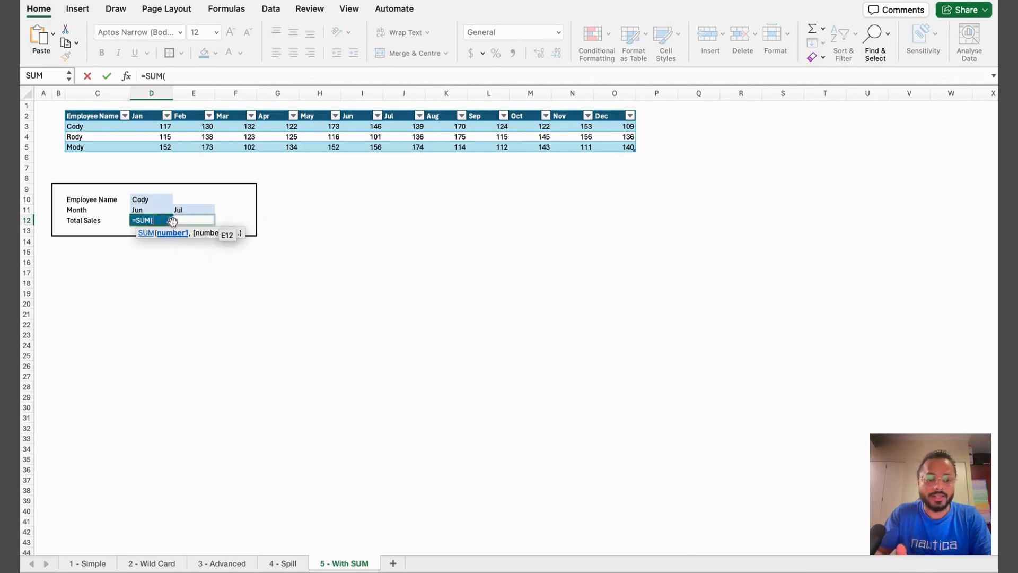
text(XLOOKUP()
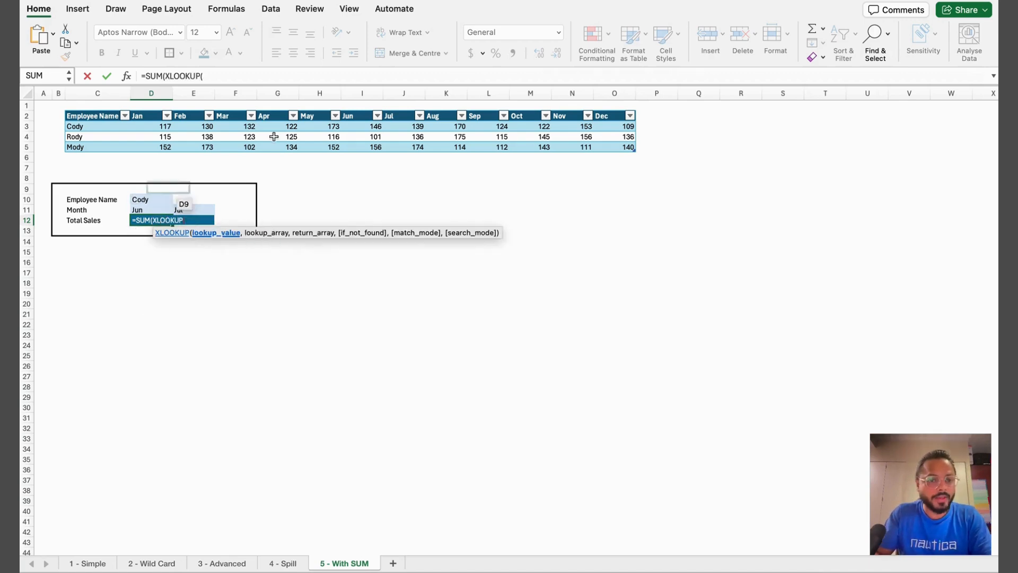
click(364, 117)
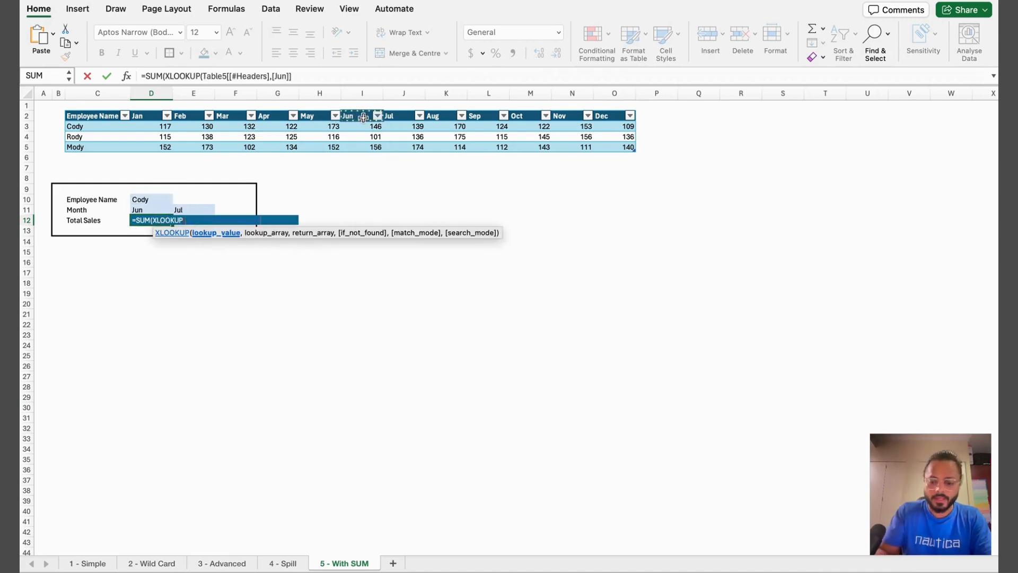
text(,)
click(139, 115)
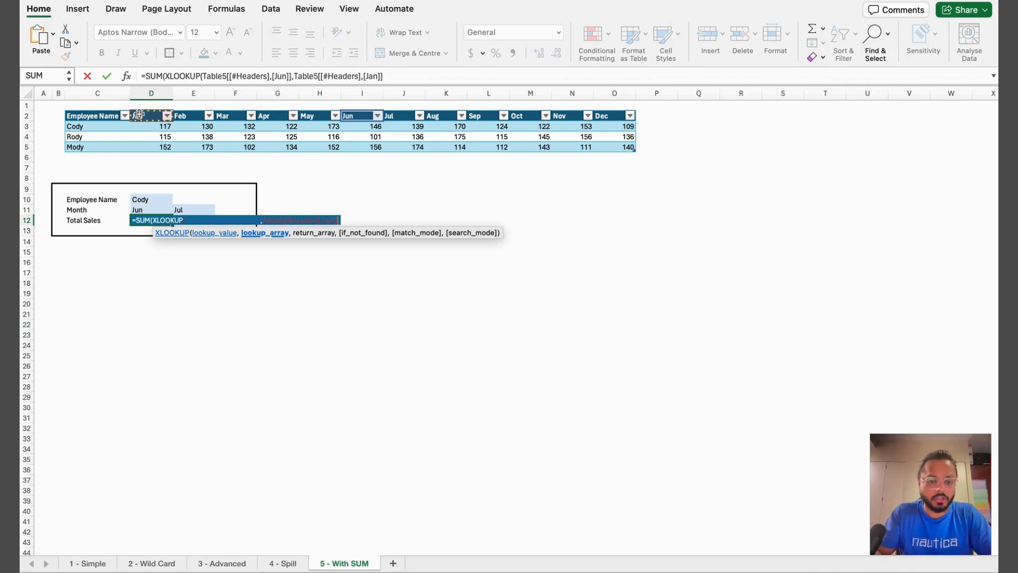
key(super+shift+Right)
text(,)
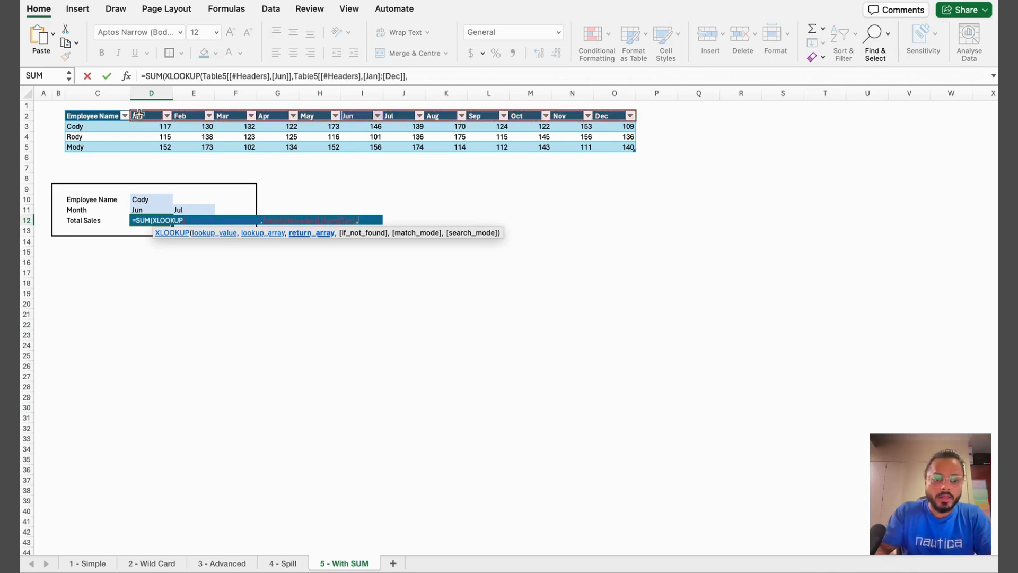
click(161, 125)
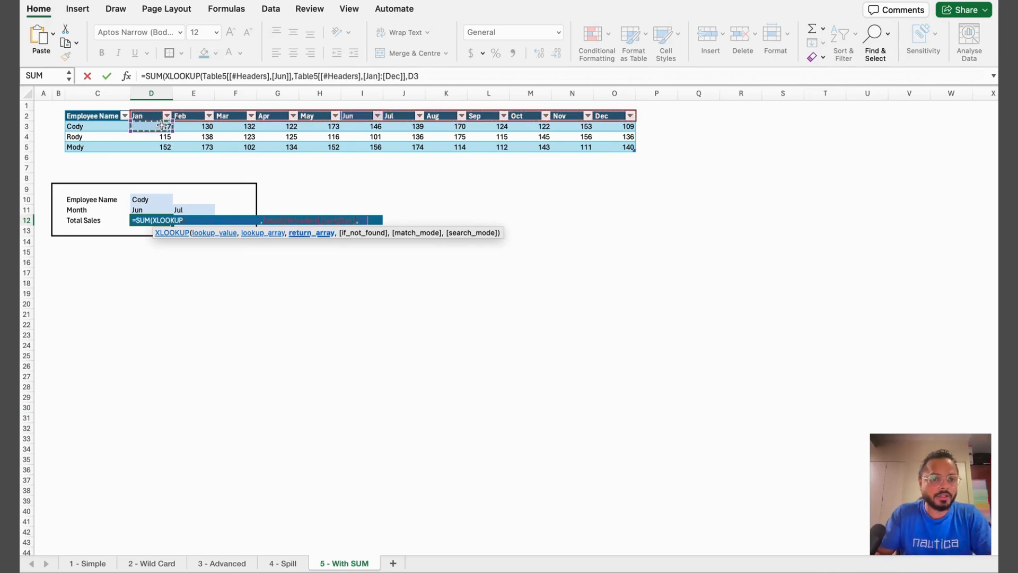
key(super+shift+Right)
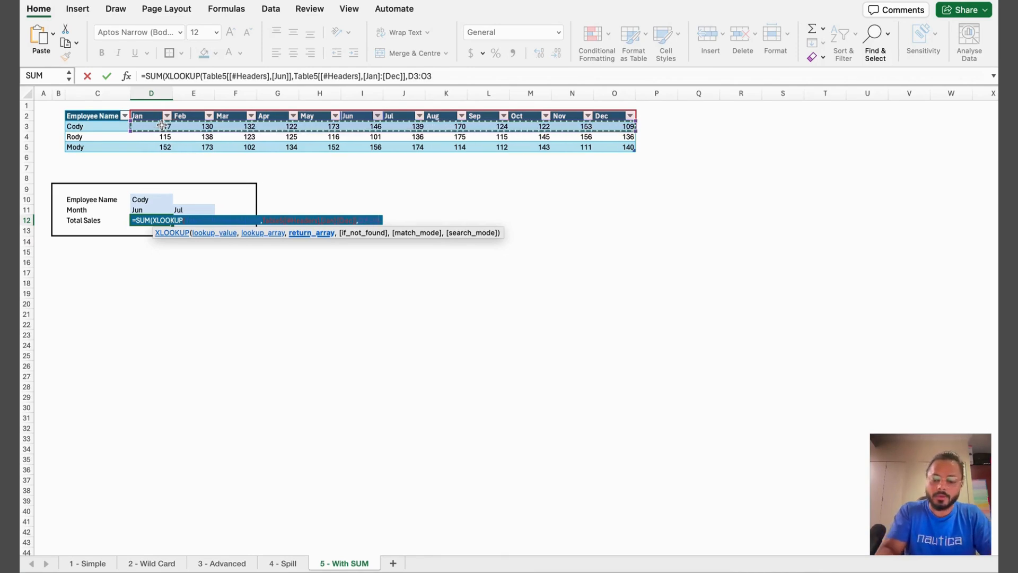
text())
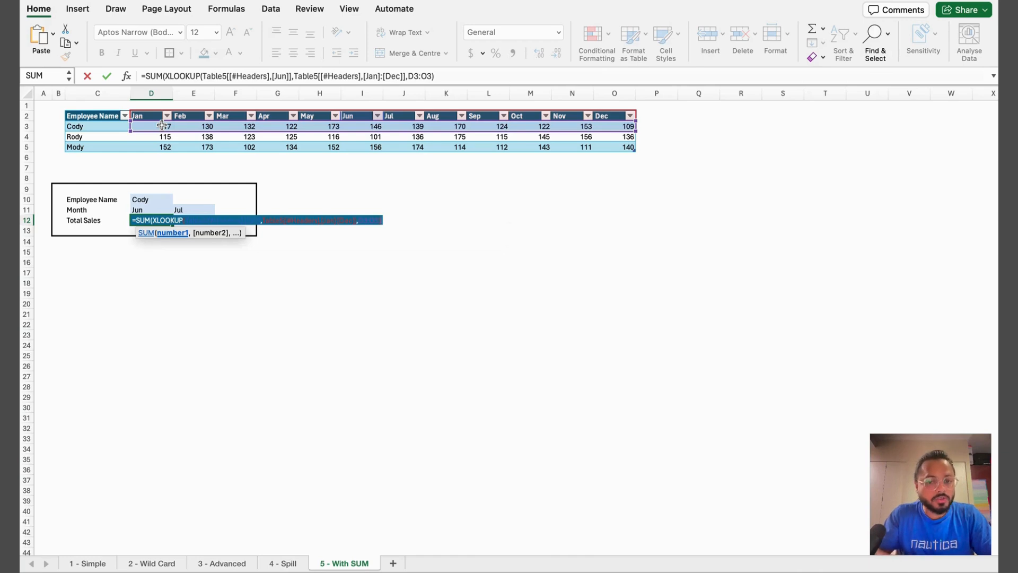
Step: Complete the D12 SUM range with a colon and a second XLOOKUP of the Jul header in the Jan:Dec headers, returning D3:O3
text(:)
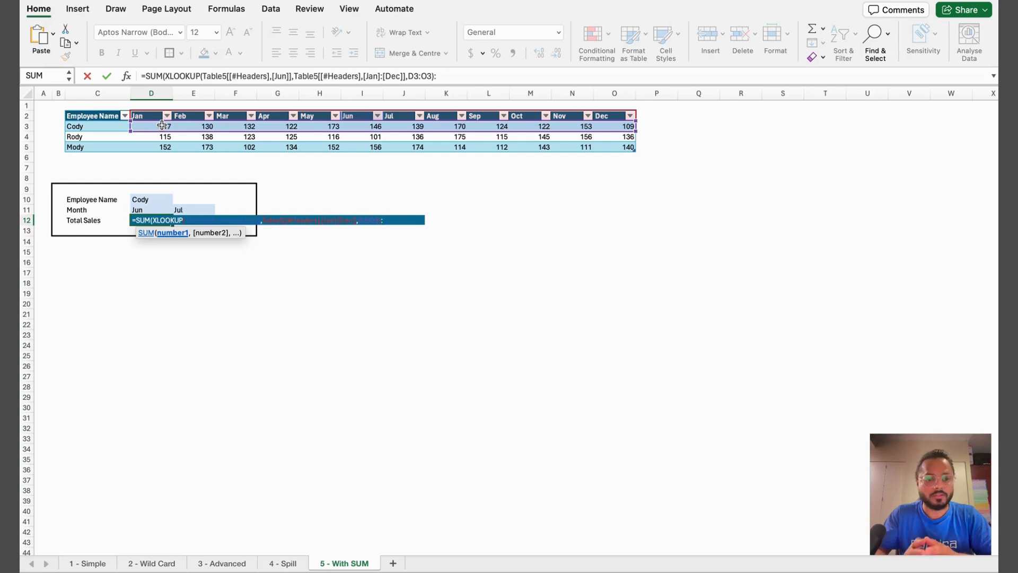
text(xl)
key(Tab)
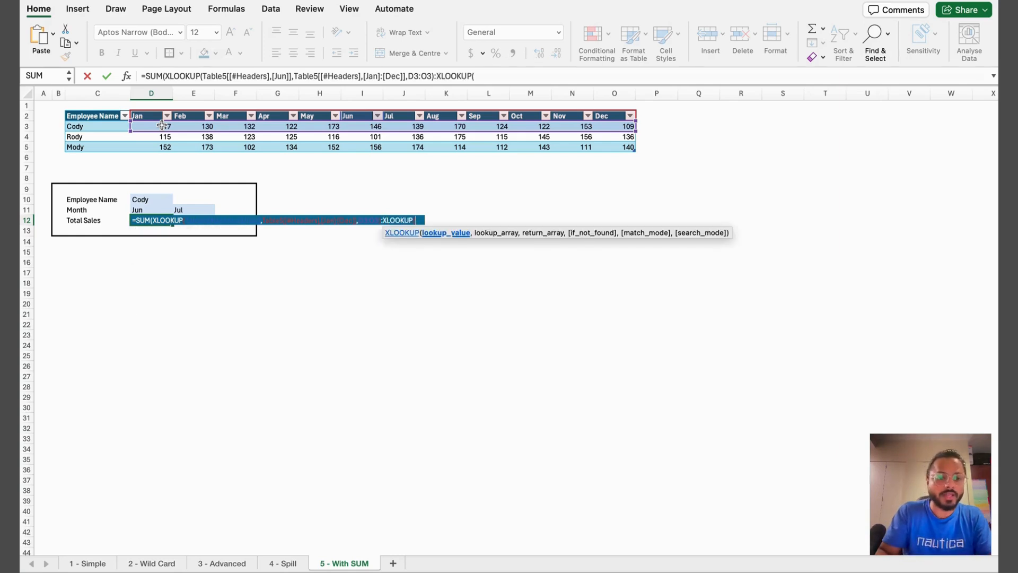
click(401, 116)
text(,)
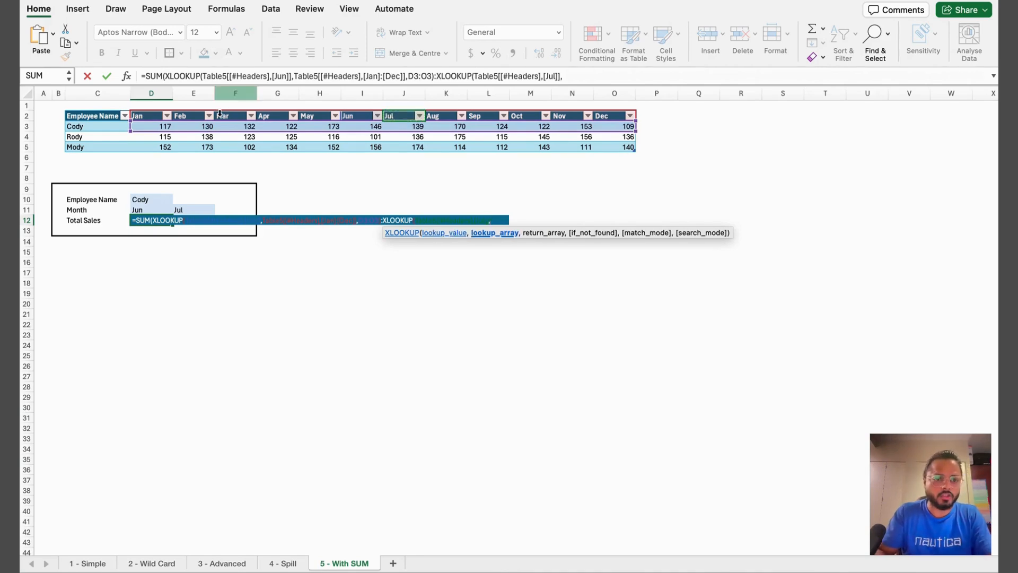
click(146, 115)
key(super+shift+Right)
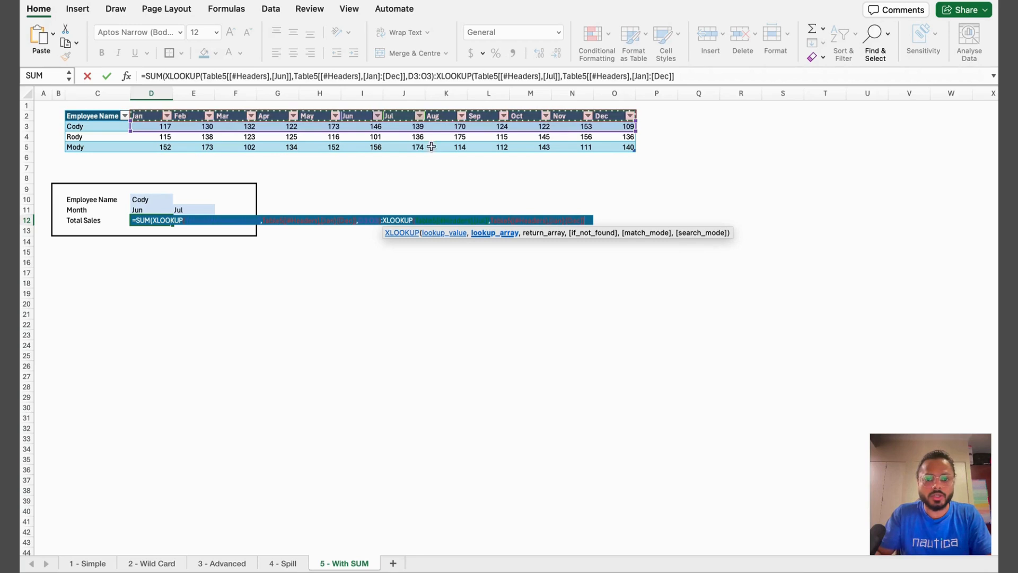
text(,)
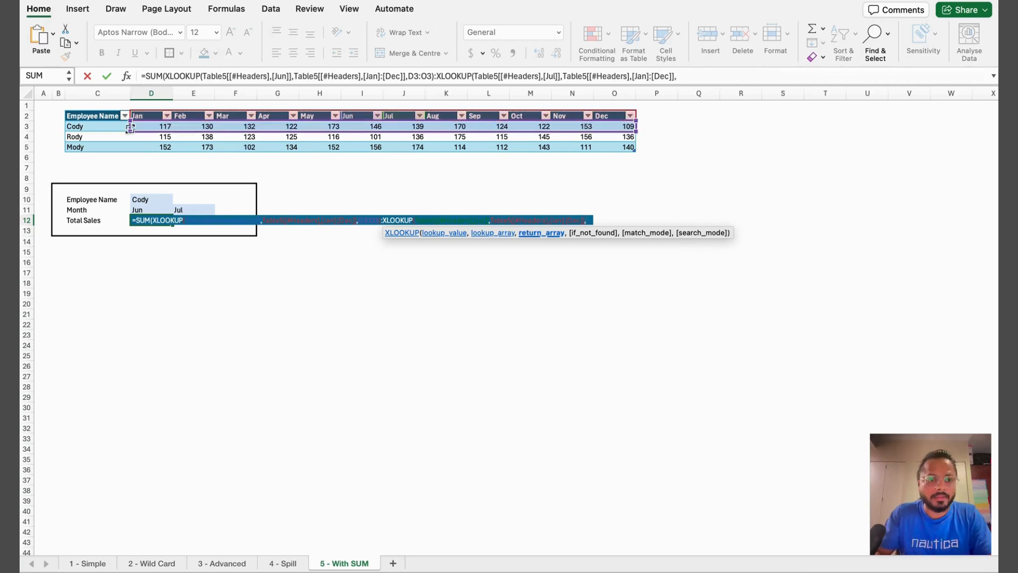
click(144, 126)
key(super+shift+Right)
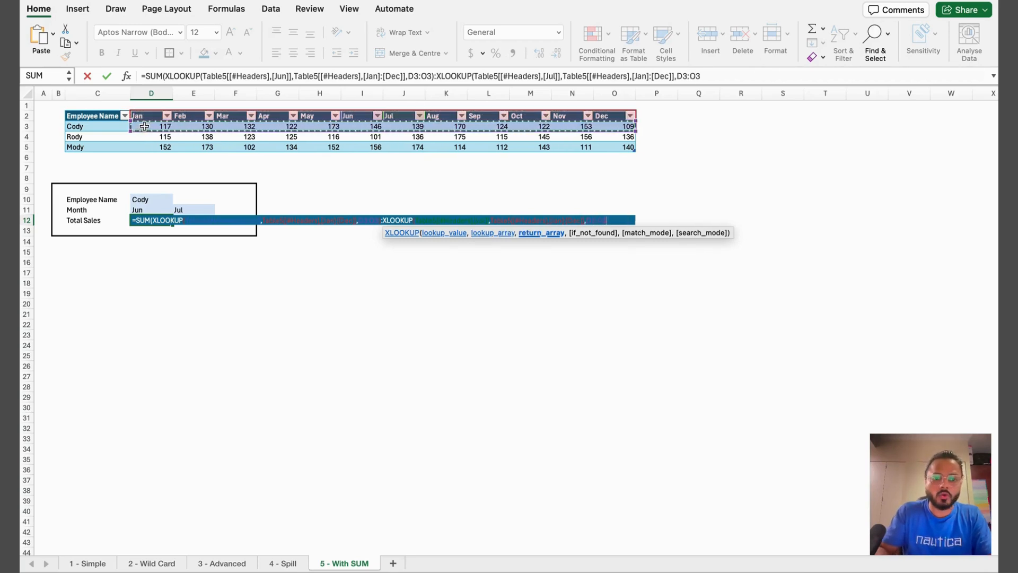
text())
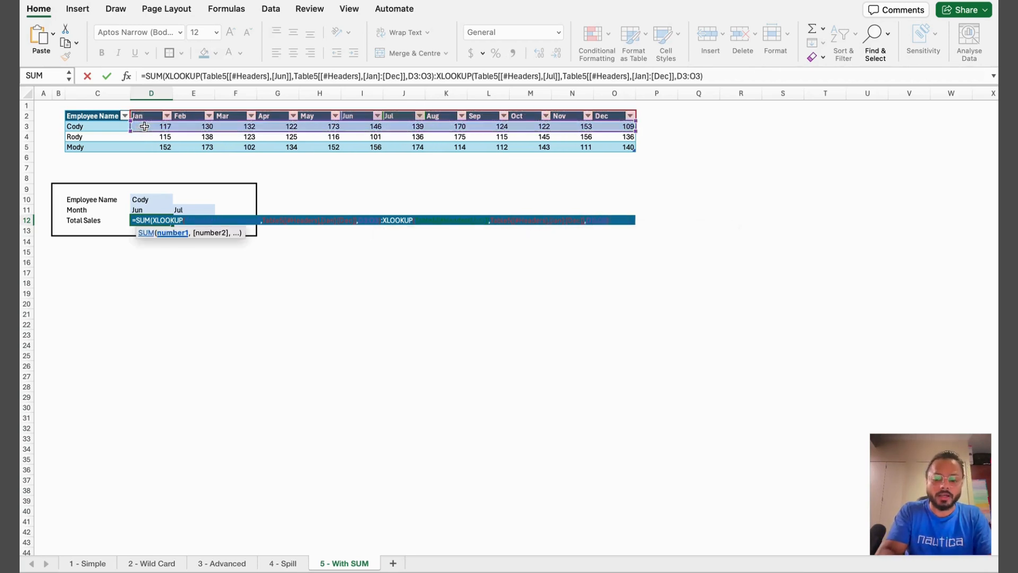
text())
key(Return)
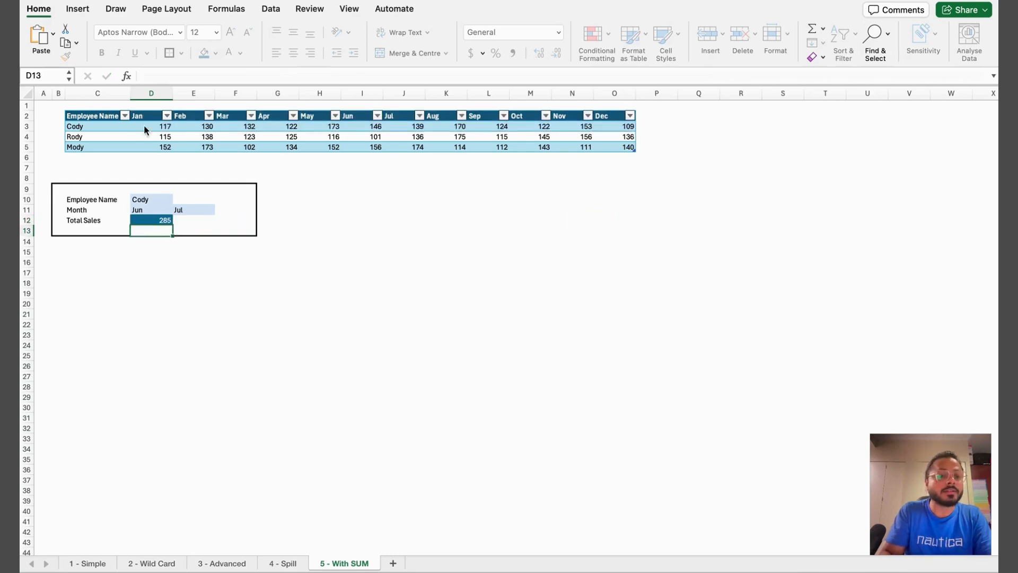
Step: Inspect the combined SUM and XLOOKUP formula in the Total Sales cell D12
click(168, 219)
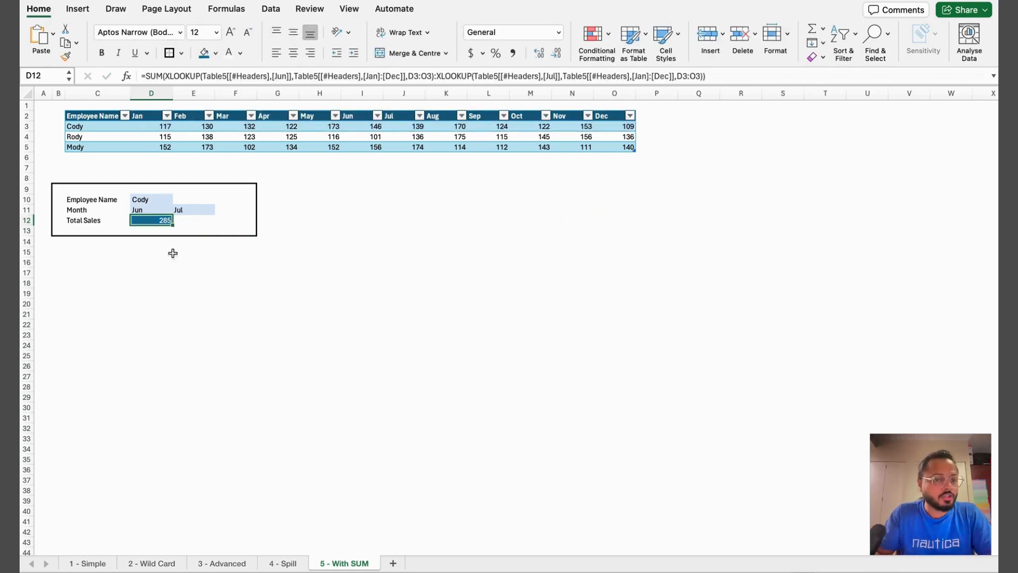
double_click(158, 221)
key(Escape)
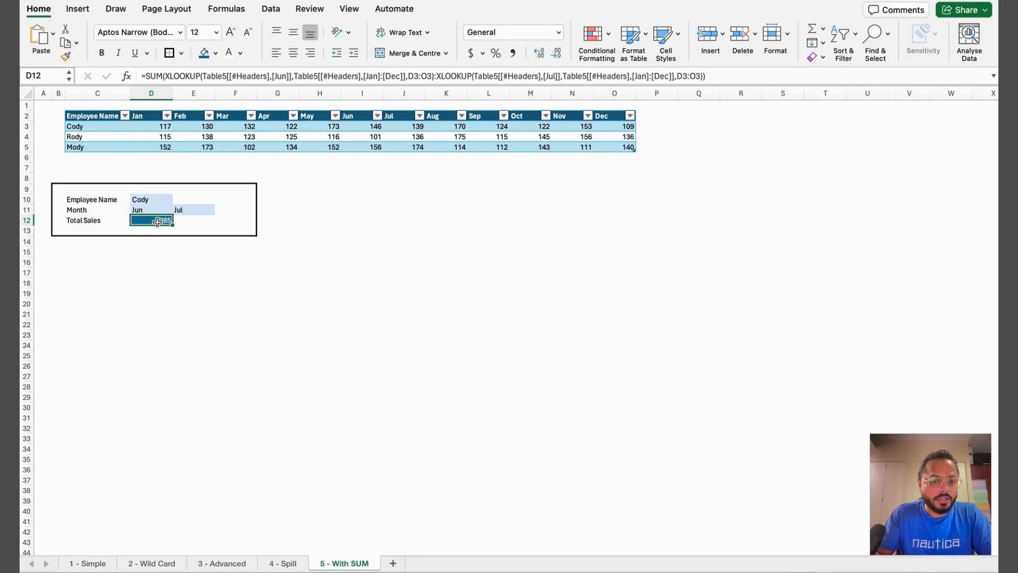
double_click(158, 221)
click(167, 244)
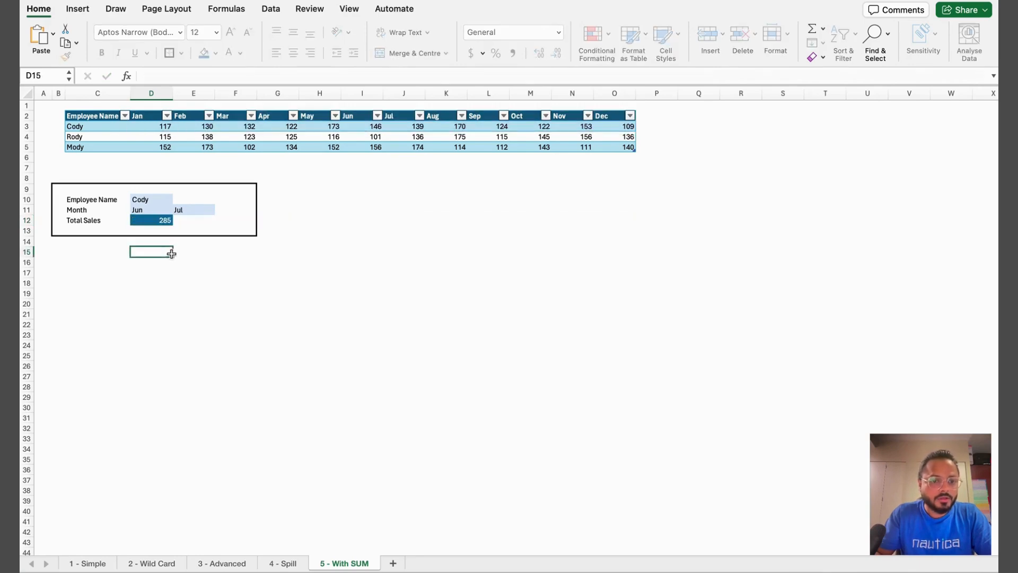
Step: Apply a light grey fill to the Total Sales cell D12
click(157, 220)
click(216, 53)
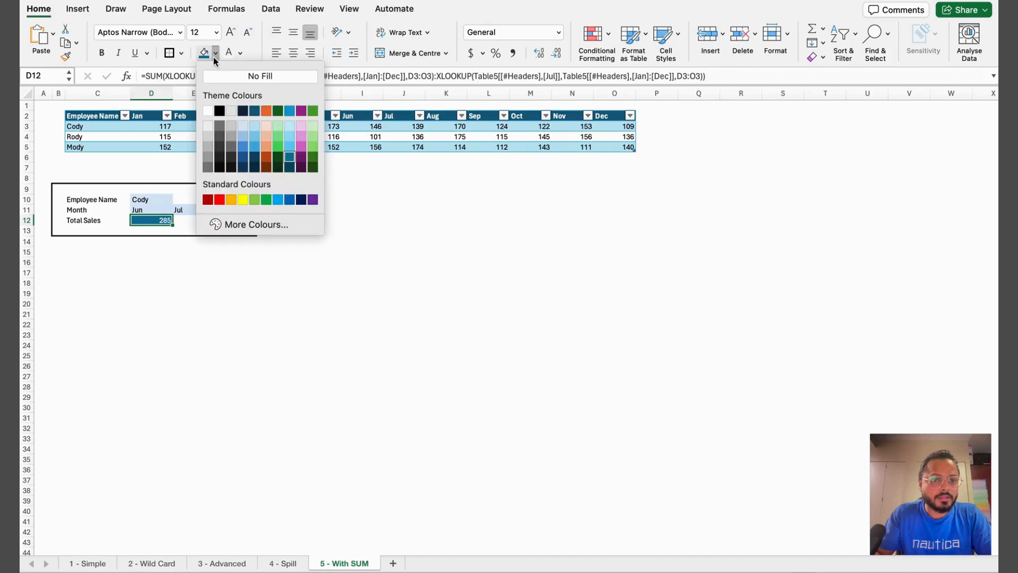
click(229, 121)
double_click(162, 220)
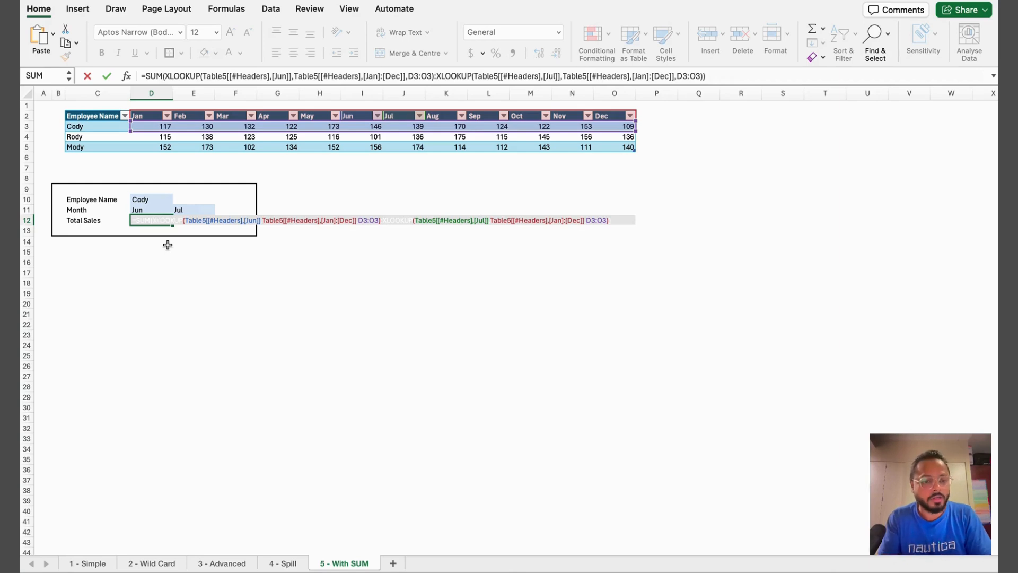
click(167, 245)
Step: In the D12 formula, replace the first XLOOKUP's Jun header lookup value with a reference to D11
click(156, 220)
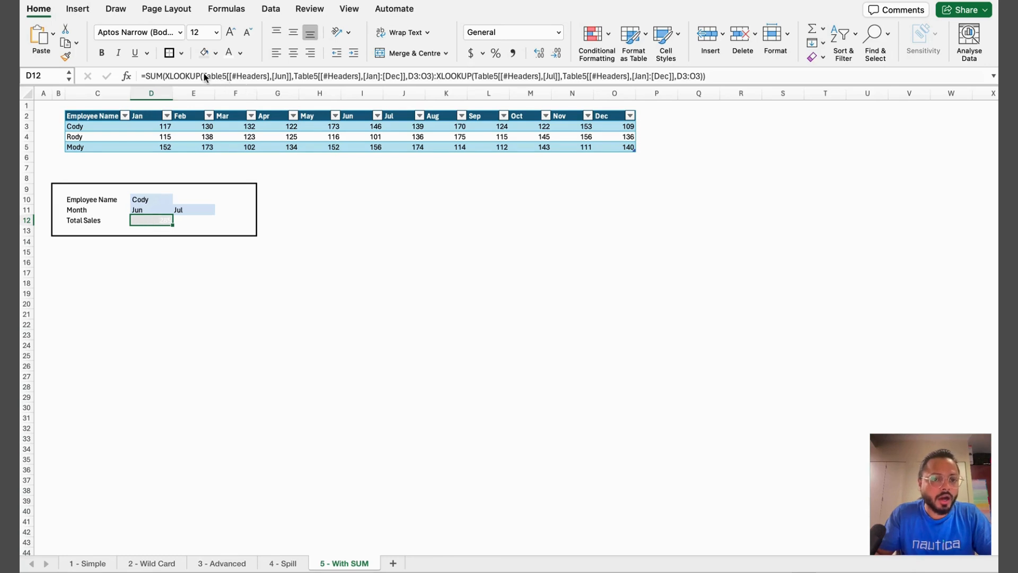
click(290, 78)
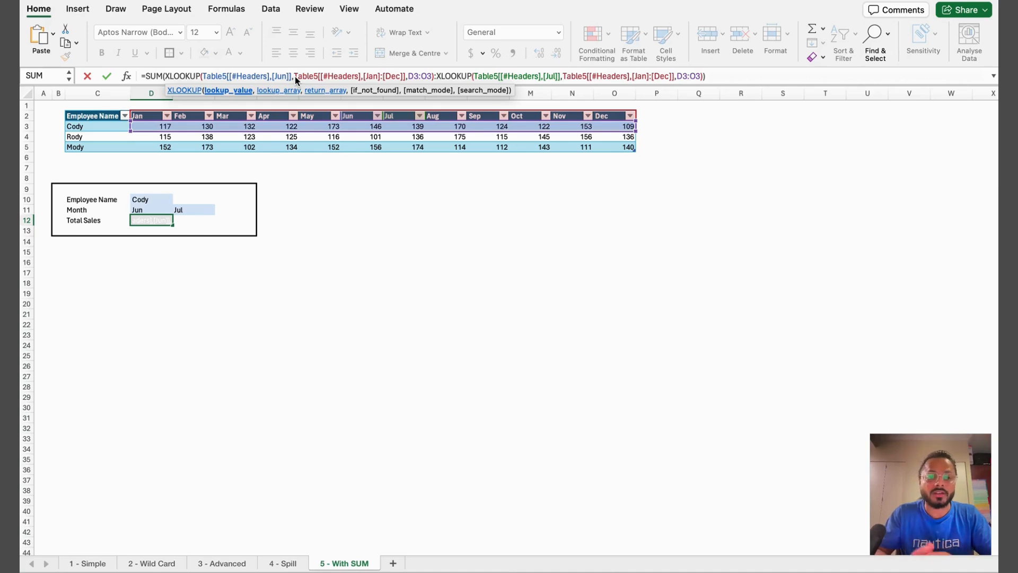
key(BackSpace)
key(BackSpace)
key(BackSpace)
key(BackSpace)
key(BackSpace)
key(BackSpace)
key(BackSpace)
key(BackSpace)
key(BackSpace)
key(BackSpace)
key(BackSpace)
key(BackSpace)
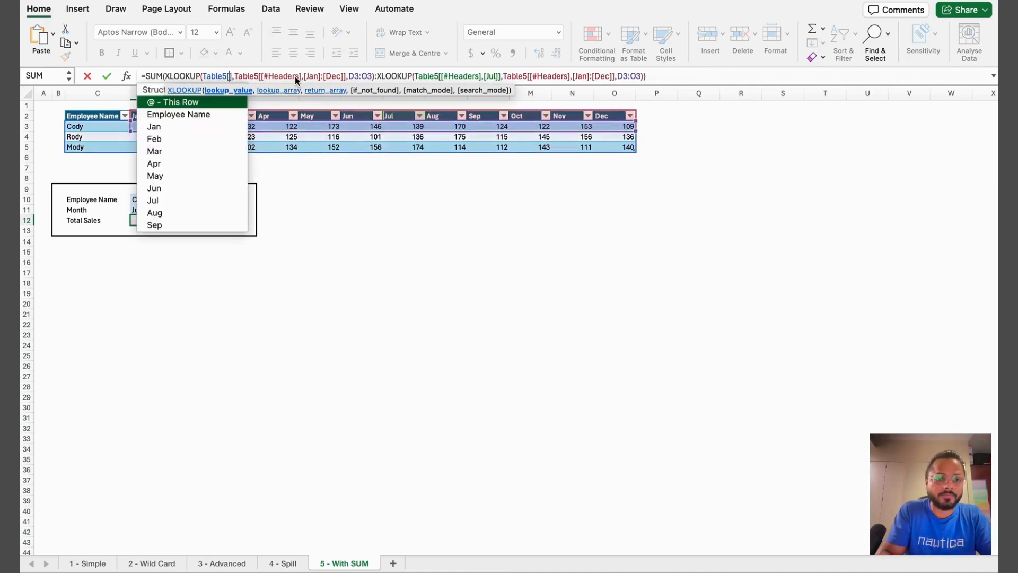
key(BackSpace)
key(BackSpace)
key(BackSpace)
key(BackSpace)
key(BackSpace)
key(BackSpace)
key(BackSpace)
key(BackSpace)
key(Delete)
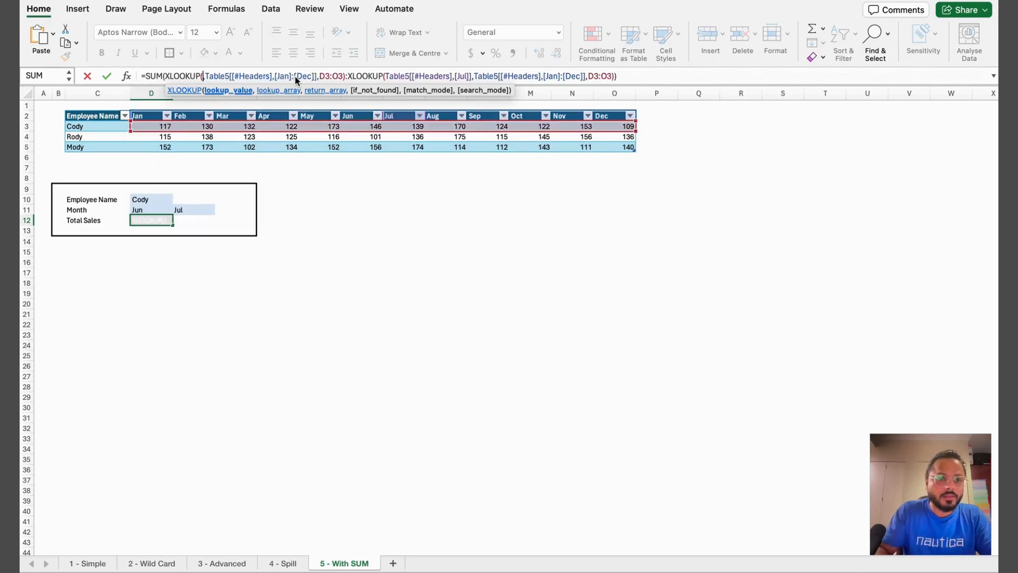
click(151, 210)
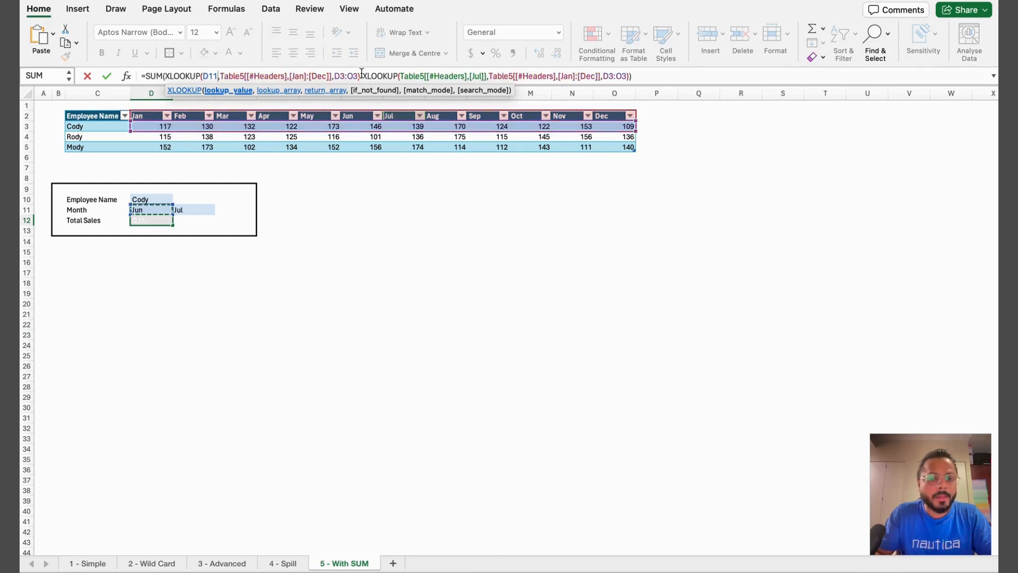
Step: Replace the second XLOOKUP's Jul header lookup value with a reference to E11 and commit the D12 formula
click(486, 77)
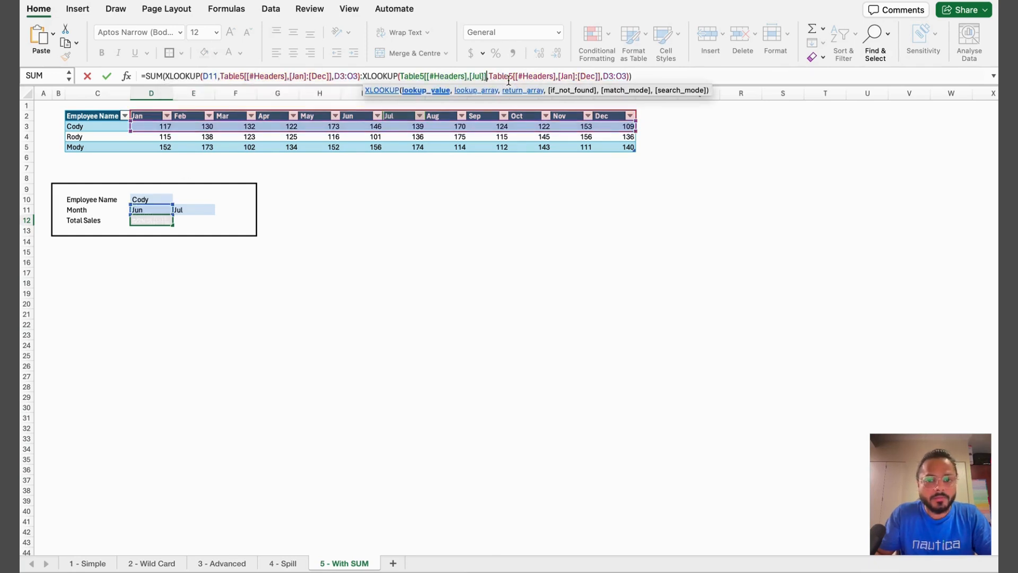
key(shift+Left)
key(shift+Left)
key(shift+Left)
key(shift+Left)
key(shift+Left)
key(shift+Left)
key(shift+Left)
key(shift+Left)
key(shift+Left)
key(shift+Left)
key(shift+Left)
key(shift+Left)
key(shift+Left)
key(shift+Left)
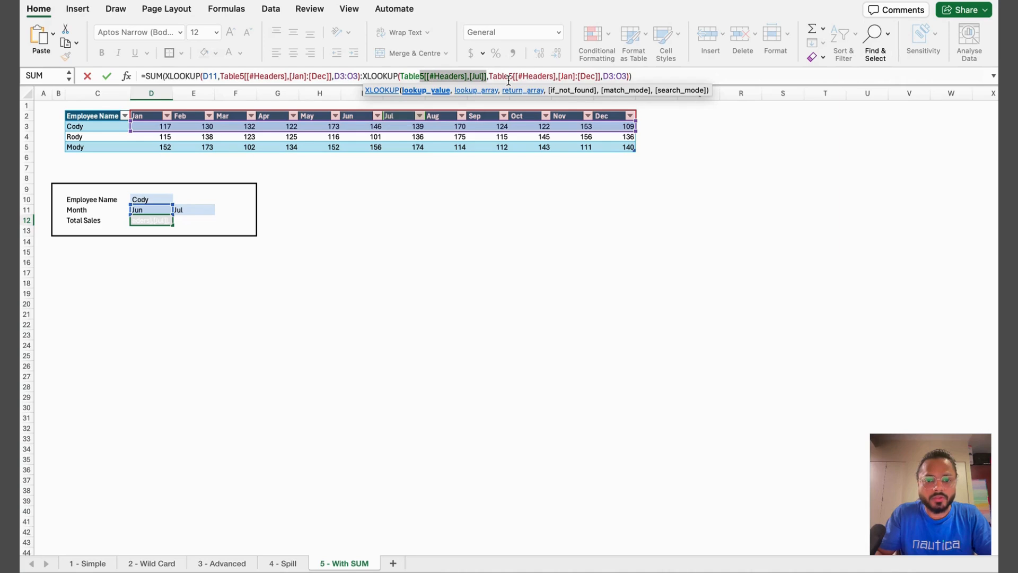
key(BackSpace)
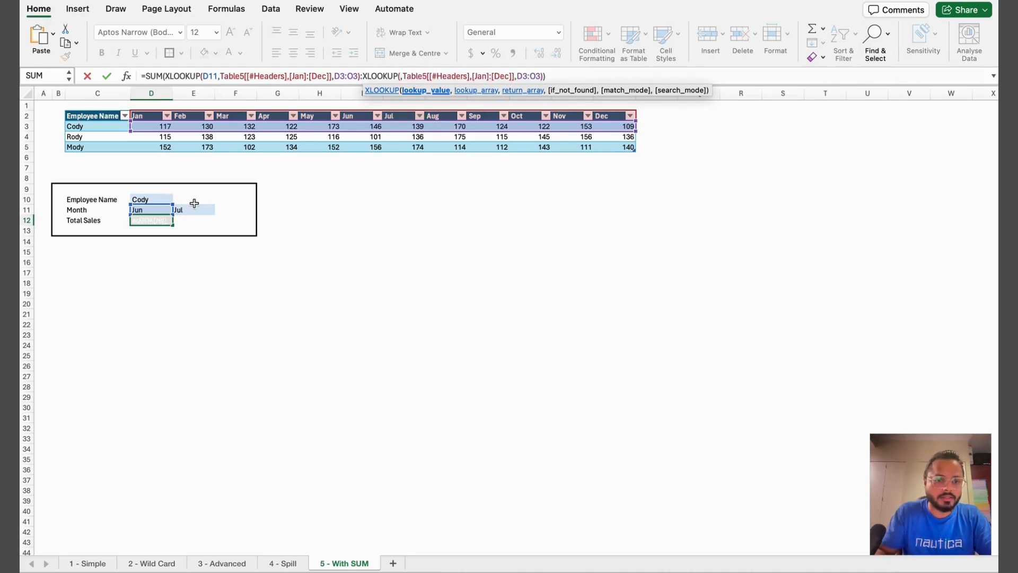
click(195, 210)
key(Return)
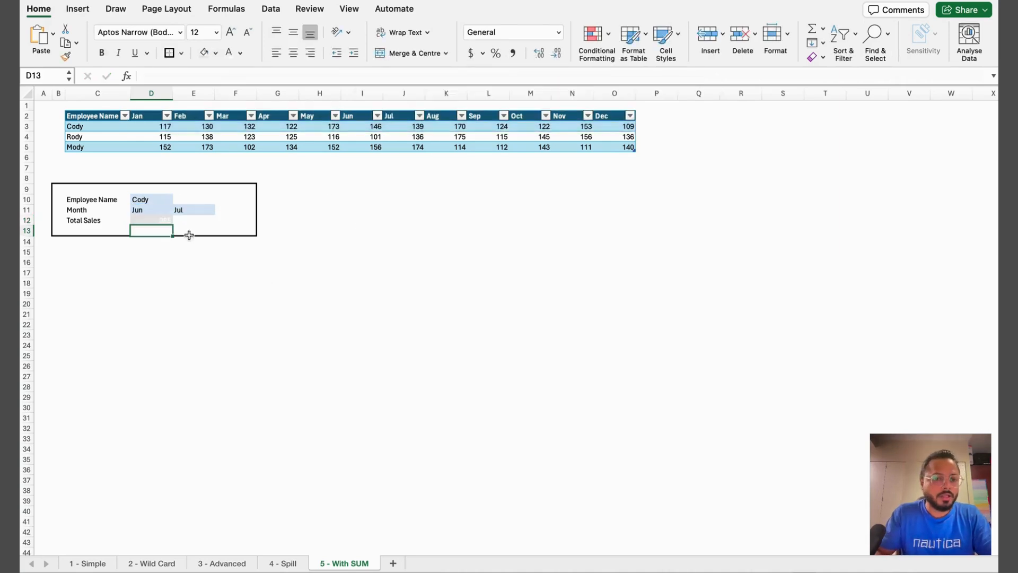
Step: Change the font colour of the Total Sales cell D12 to black
click(165, 219)
click(240, 53)
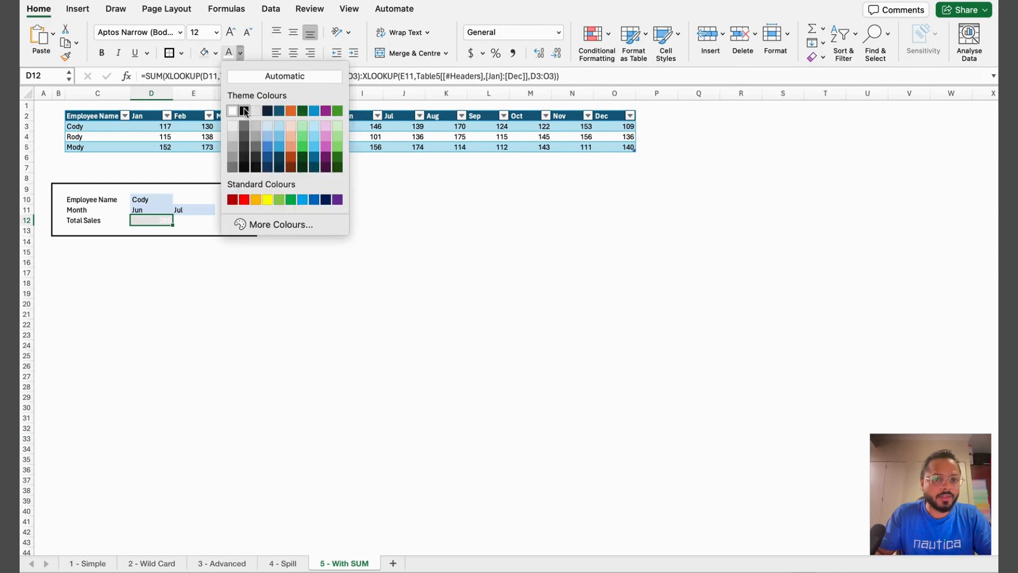
click(243, 109)
click(195, 273)
Step: Set the start month in D11 to Jan and the end month in E11 to Aug
click(165, 219)
click(157, 210)
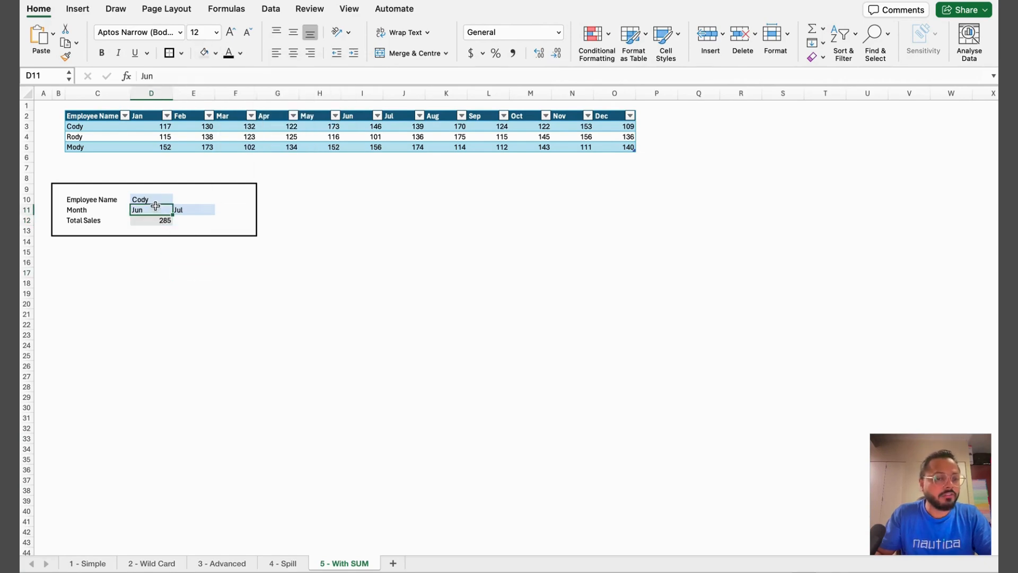
text(Jan)
key(Return)
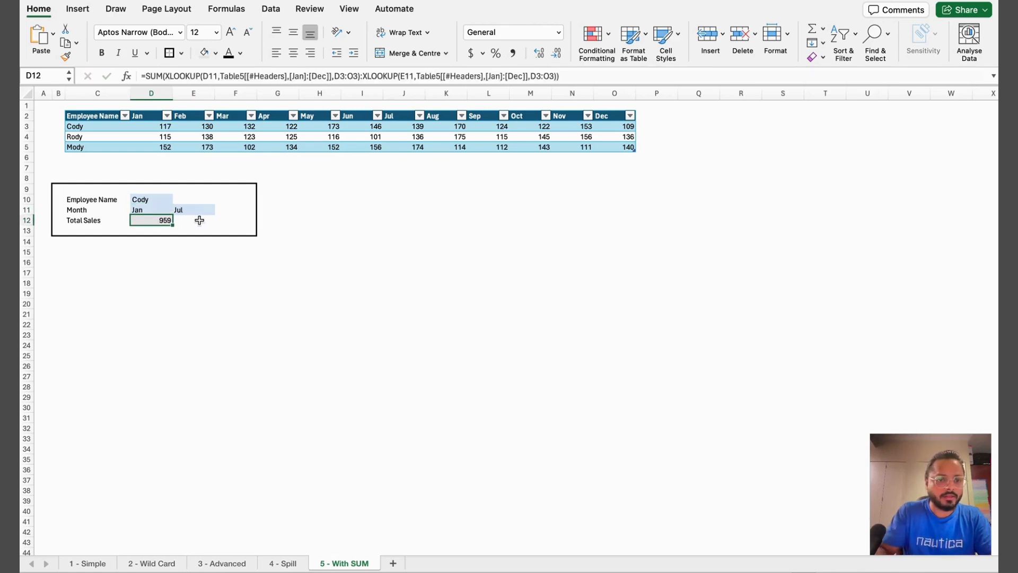
click(191, 210)
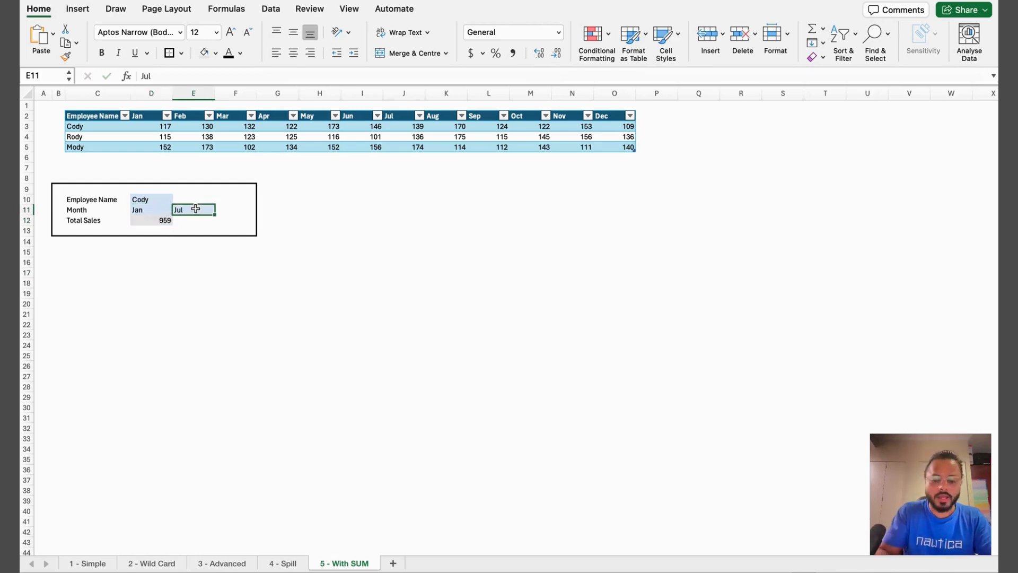
text(Aug)
key(Return)
click(161, 221)
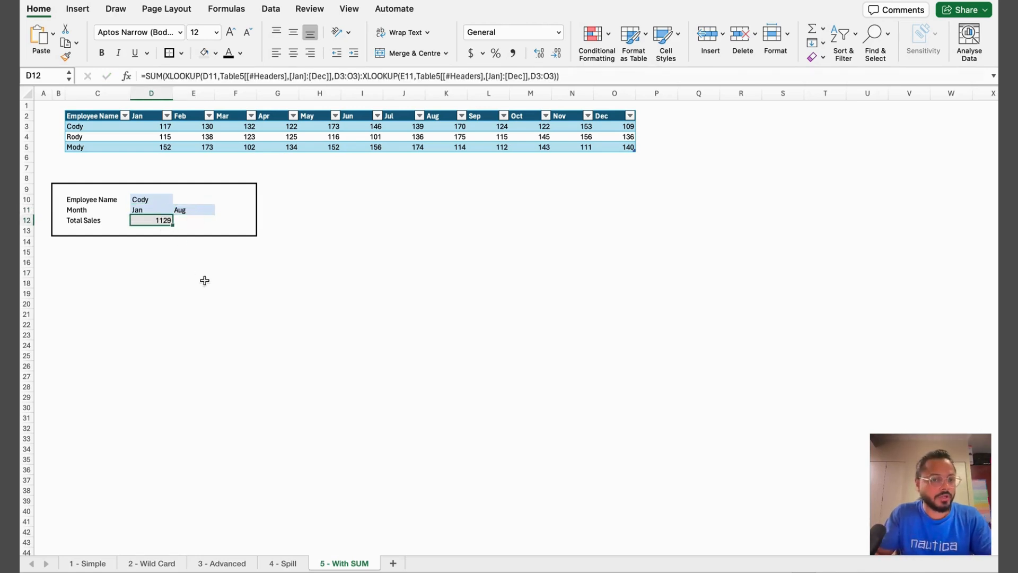
Step: Compare the first employee's sales from Jan to Aug with the month inputs and the colon range in the D12 formula
click(154, 127)
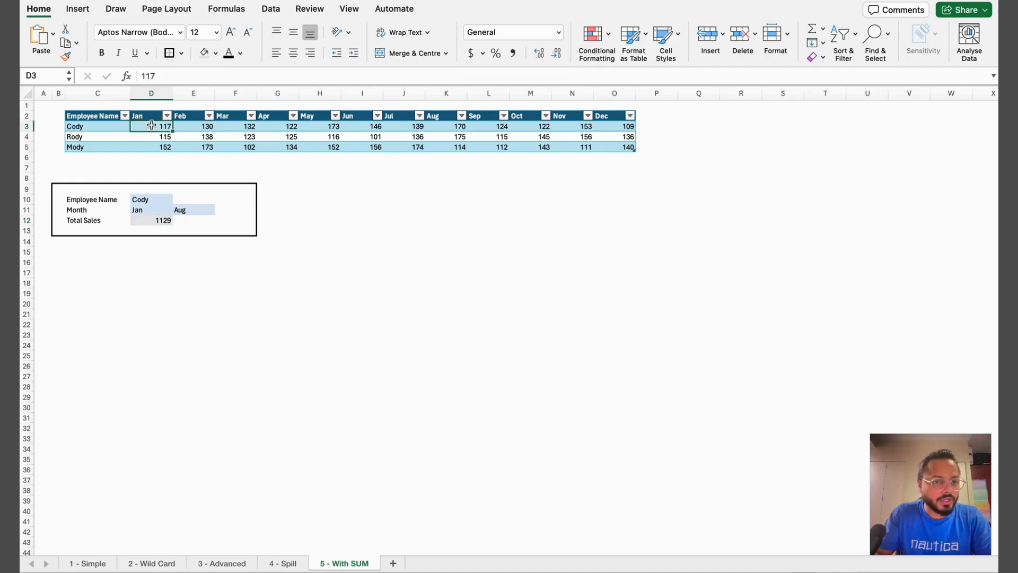
click(451, 127)
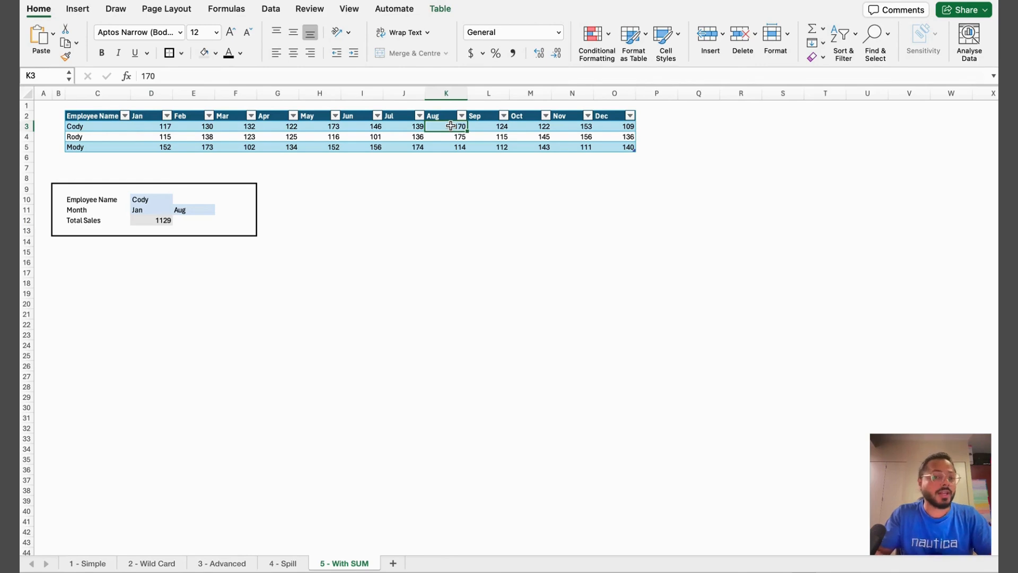
click(165, 220)
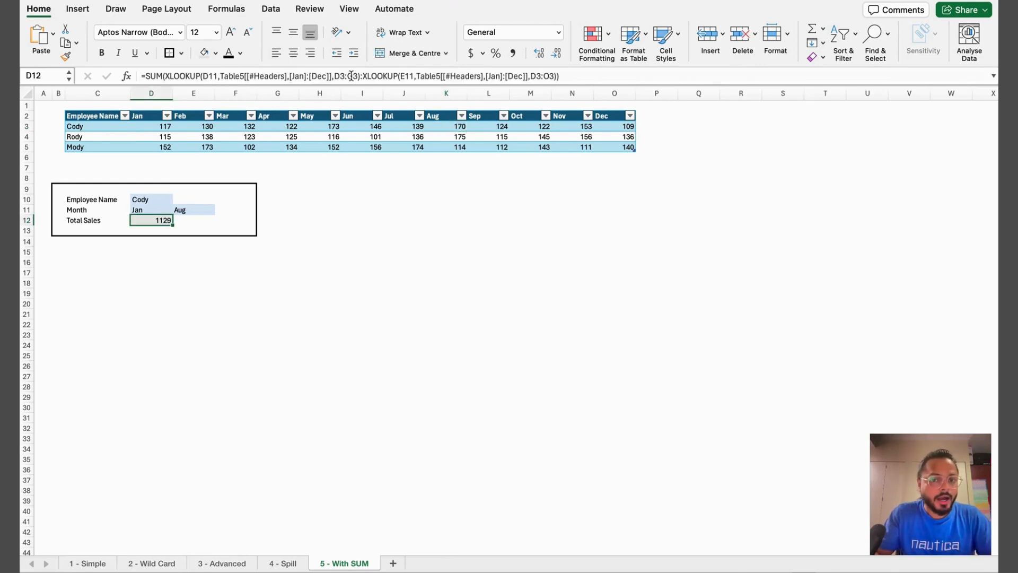
click(365, 76)
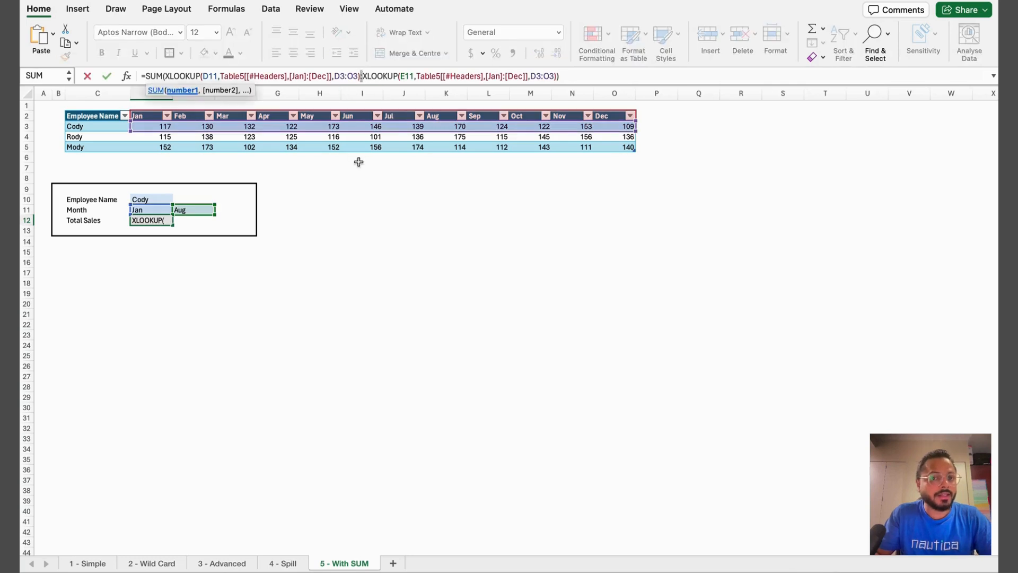
key(Escape)
click(148, 210)
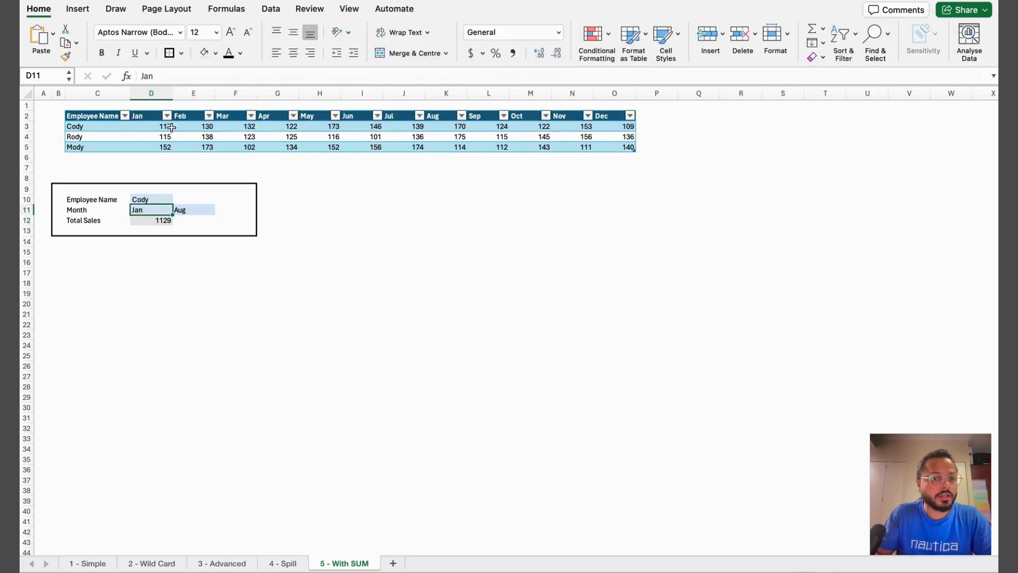
drag(170, 128, 456, 127)
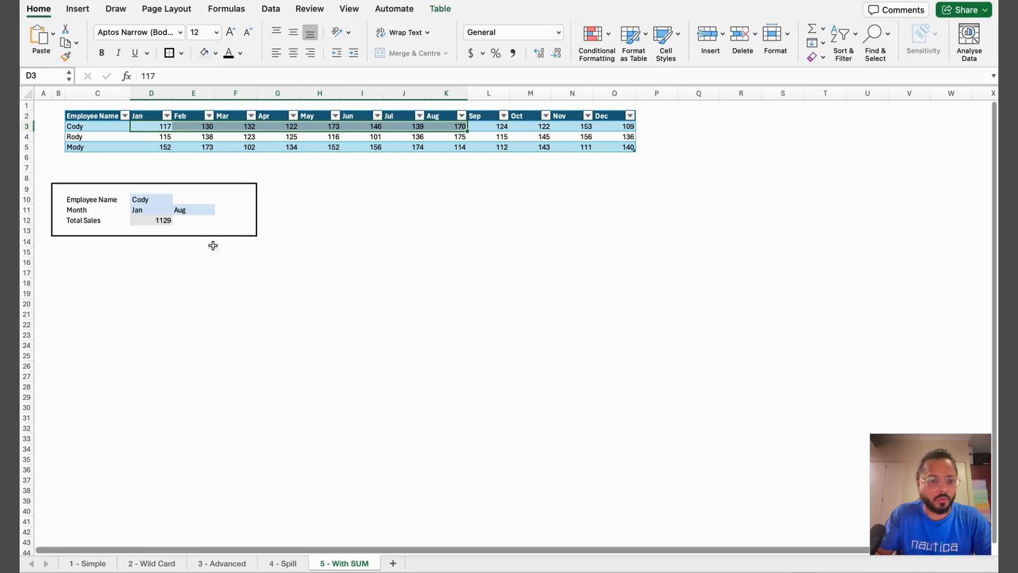
click(162, 222)
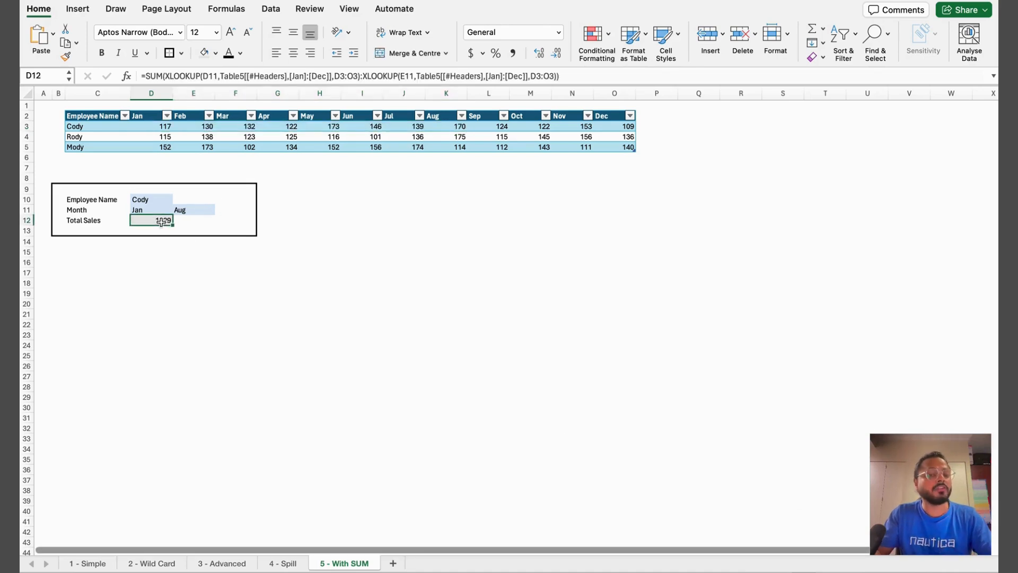
click(154, 209)
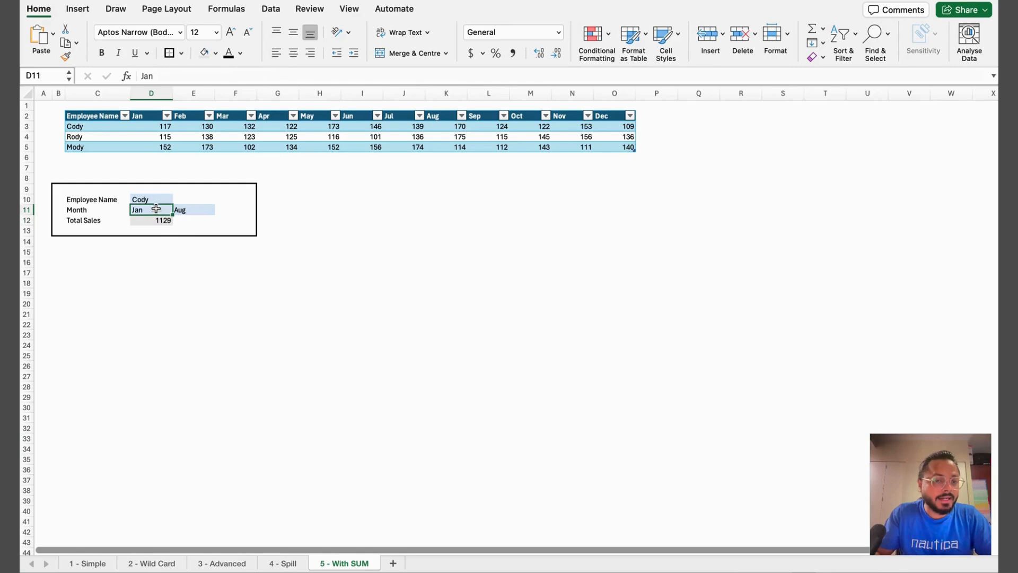
click(191, 209)
key(Left)
click(189, 211)
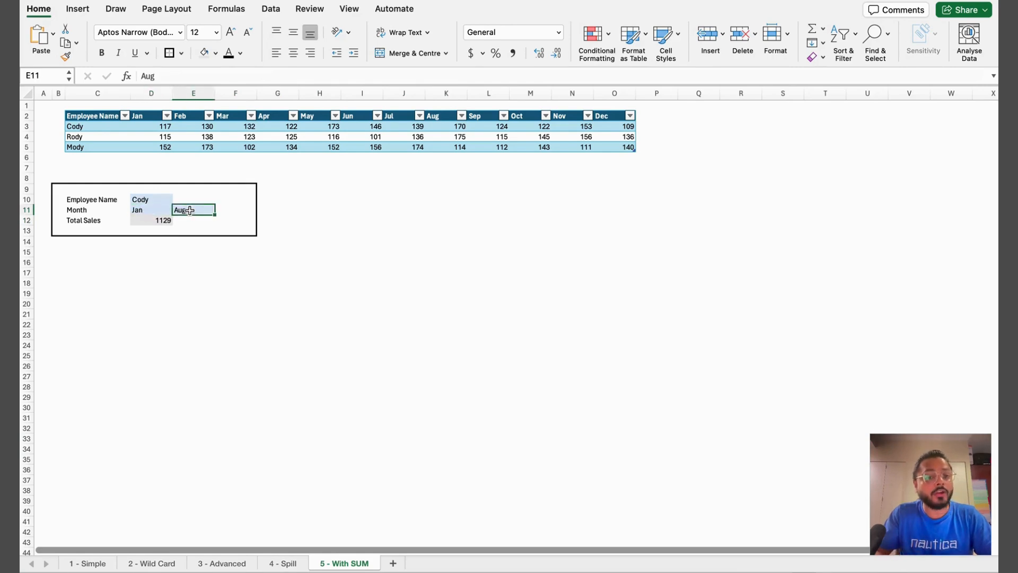
Step: Replace the colon between the two XLOOKUPs in the D12 SUM formula with a comma
click(161, 220)
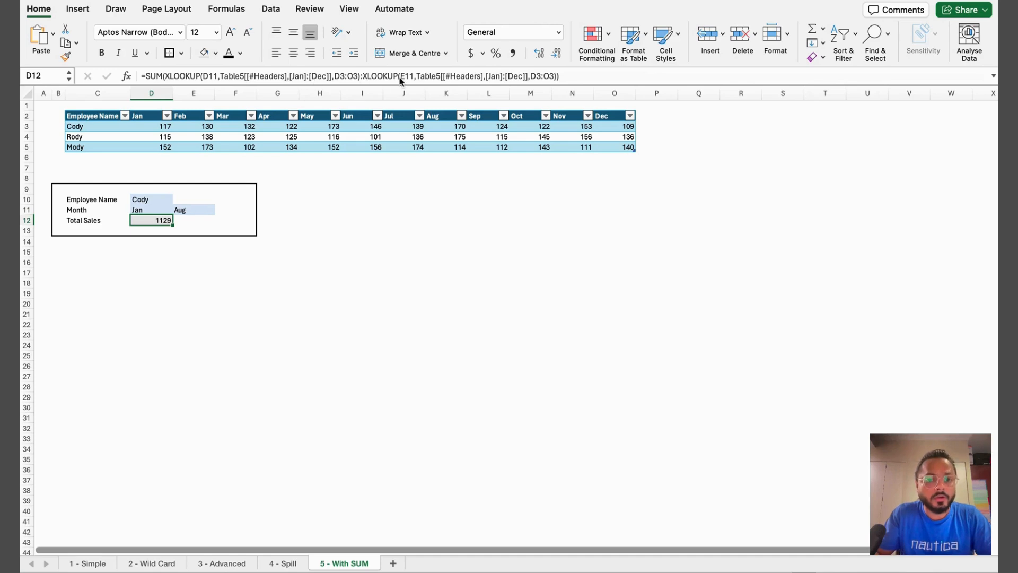
click(363, 77)
key(BackSpace)
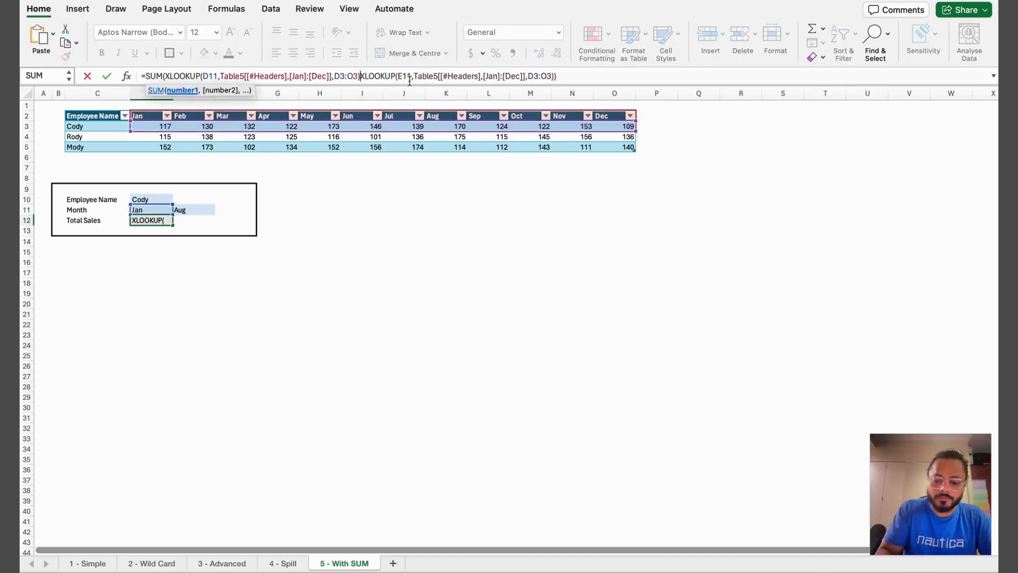
text(,)
key(Return)
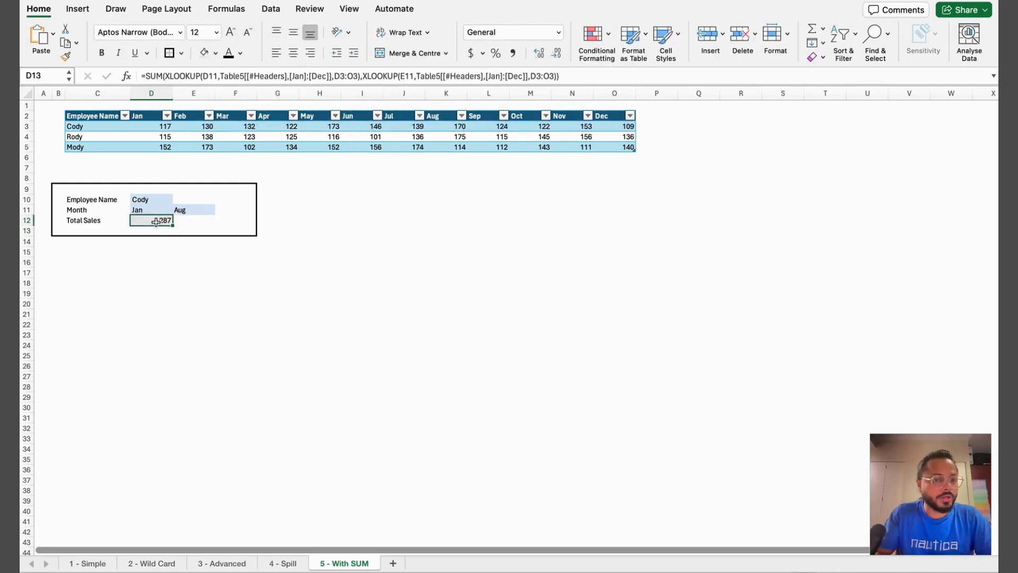
Step: Check the Jan and Aug month inputs and the first employee's Jan sales against the Total Sales result
click(150, 211)
click(185, 210)
click(159, 125)
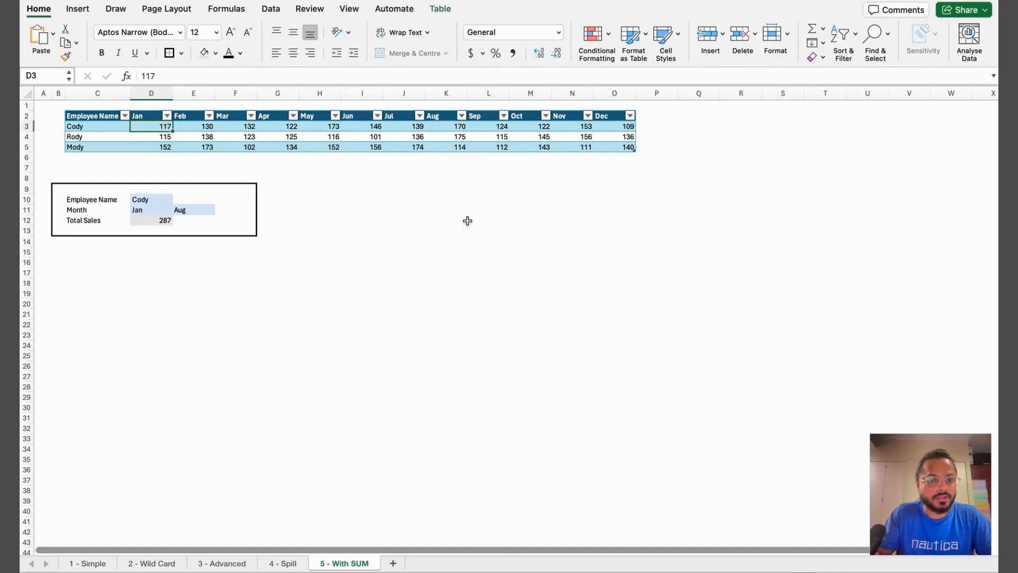
click(183, 249)
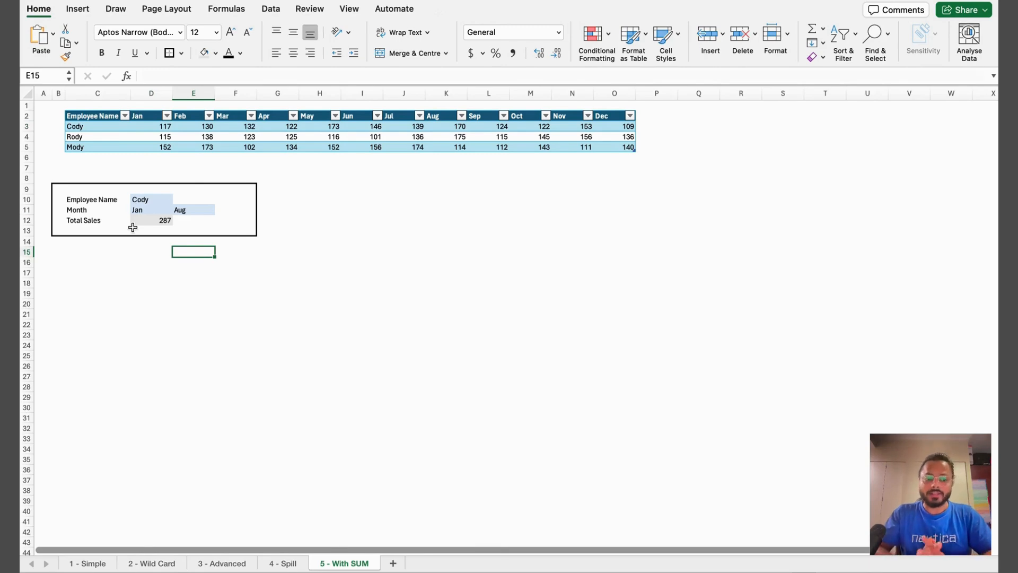
Step: Revisit the 1 - Simple sheet, and on the 2 - Wild Card sheet change the Player Name in K5 to Mohhbhdfbhjk
click(102, 564)
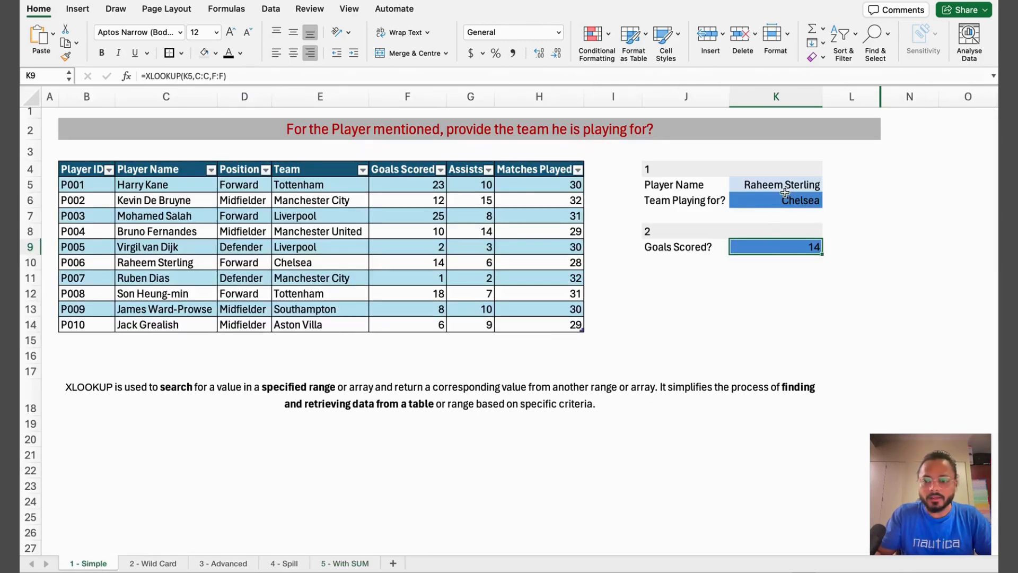
click(154, 563)
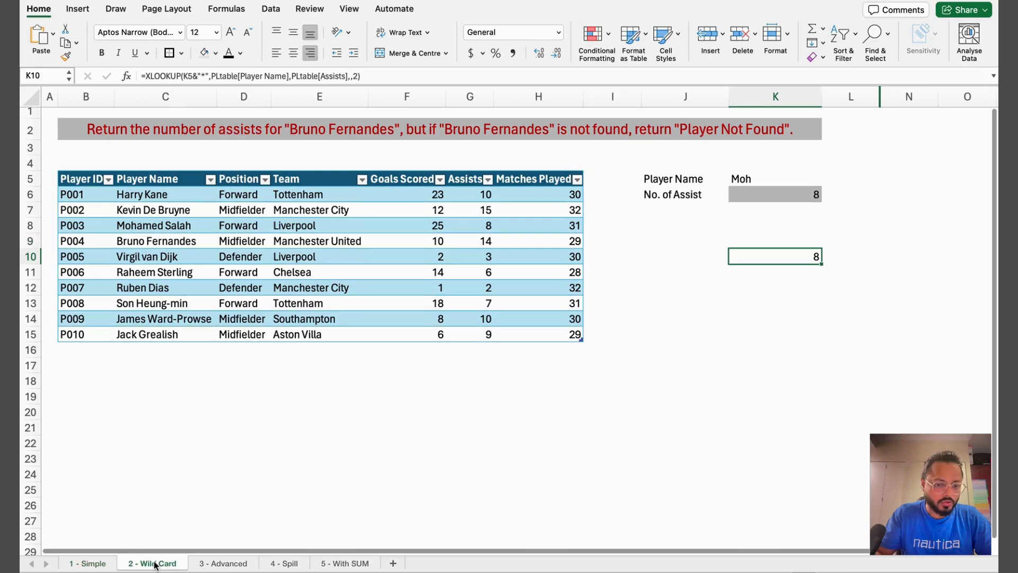
click(773, 178)
double_click(774, 176)
key(BackSpace)
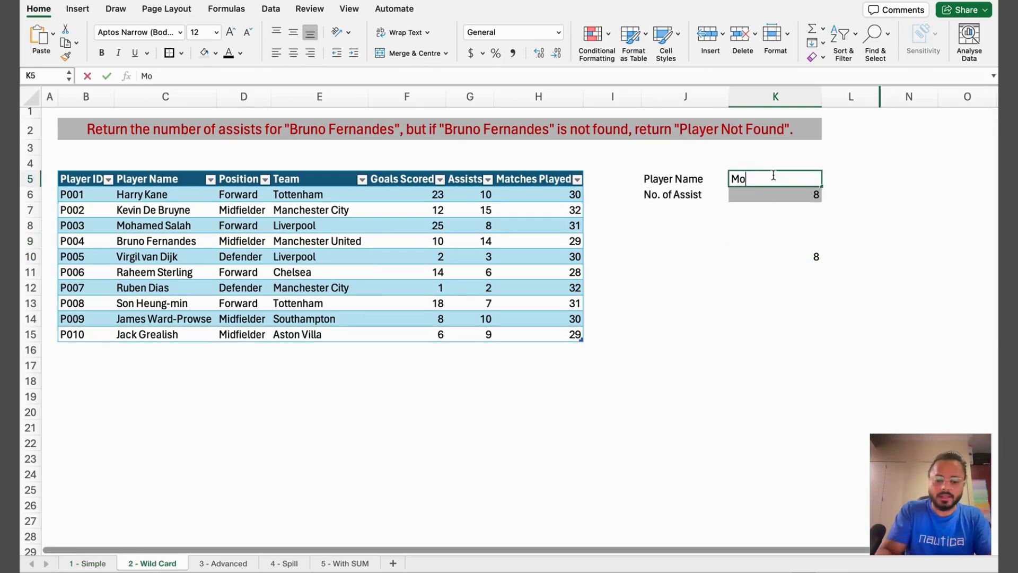
text(hhbhdfbhjk)
key(Return)
Step: Add "Player not available" as the if_not_found argument of the XLOOKUP formula in K10, and check the result
click(792, 259)
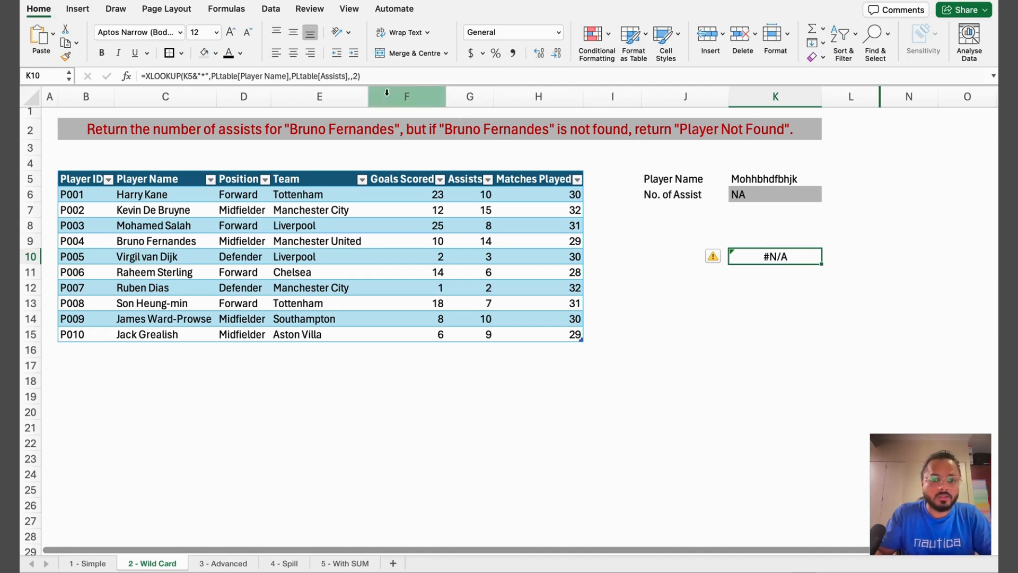
click(350, 78)
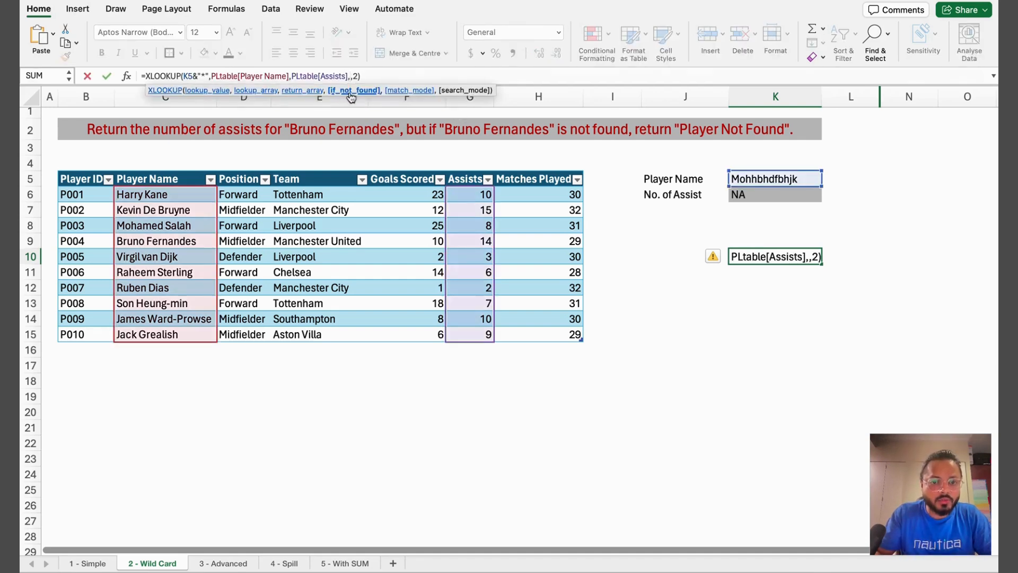
text(")
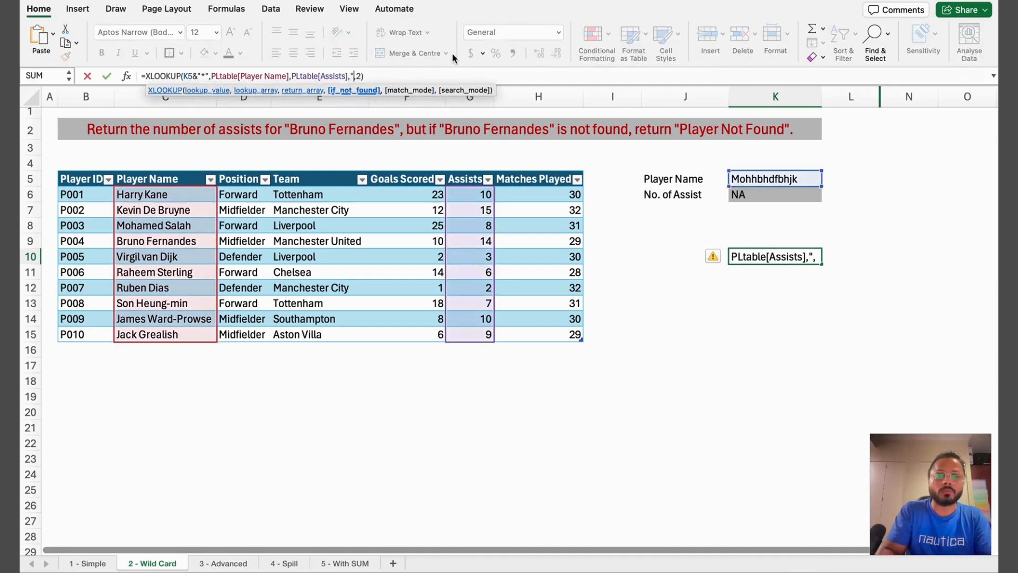
text(Player )
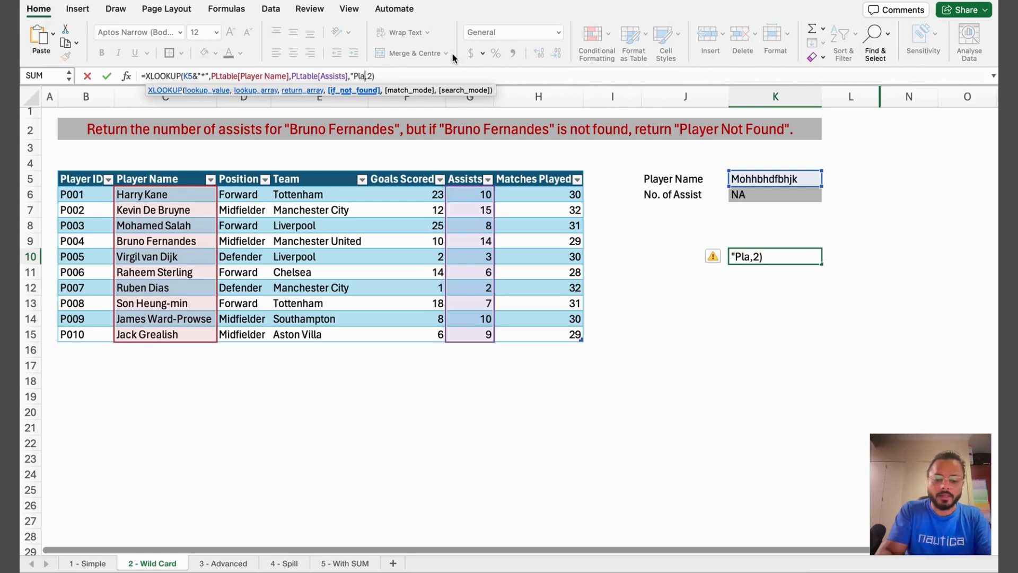
text(not a)
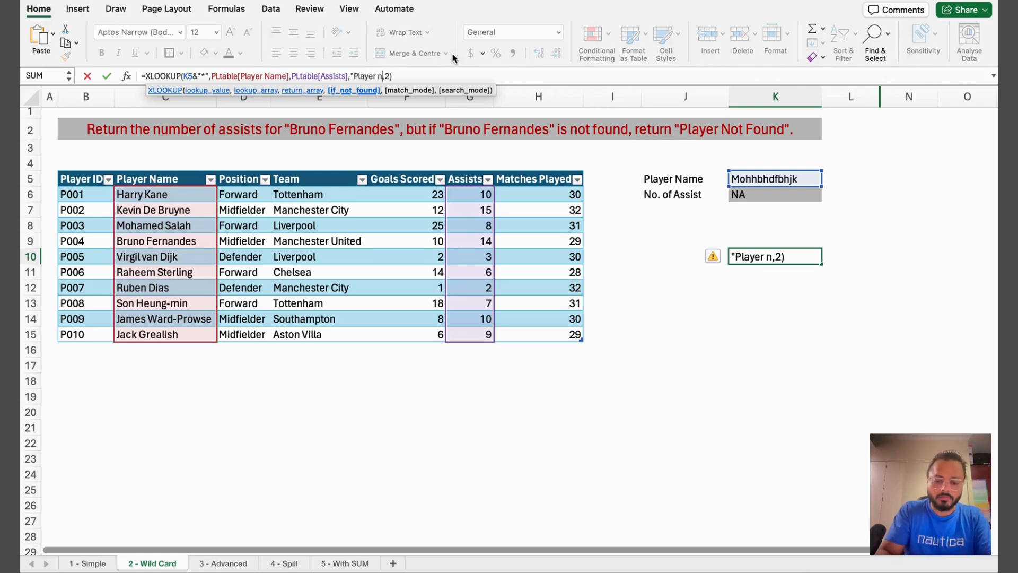
text(vailable")
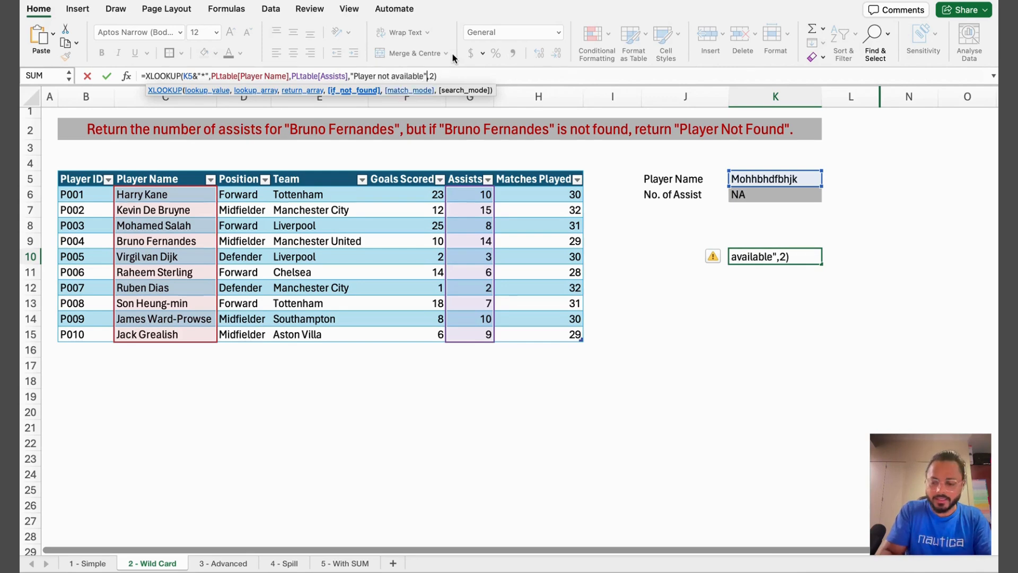
key(Return)
click(769, 252)
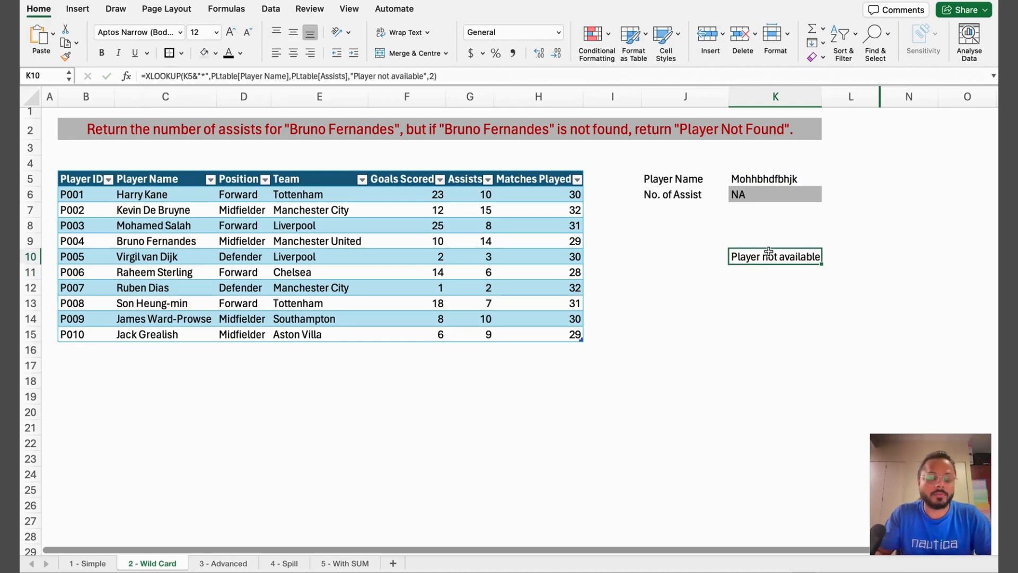
click(668, 296)
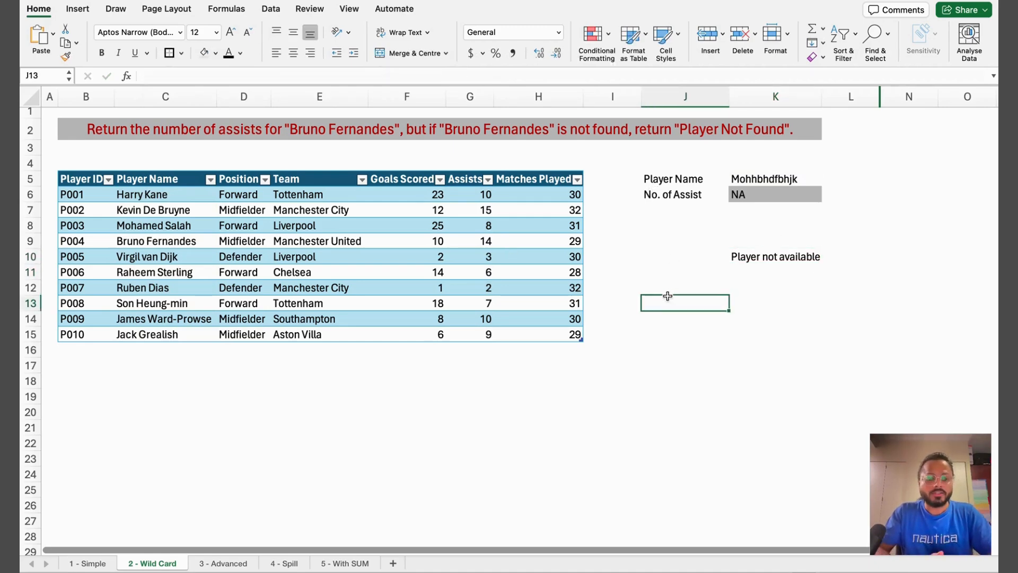